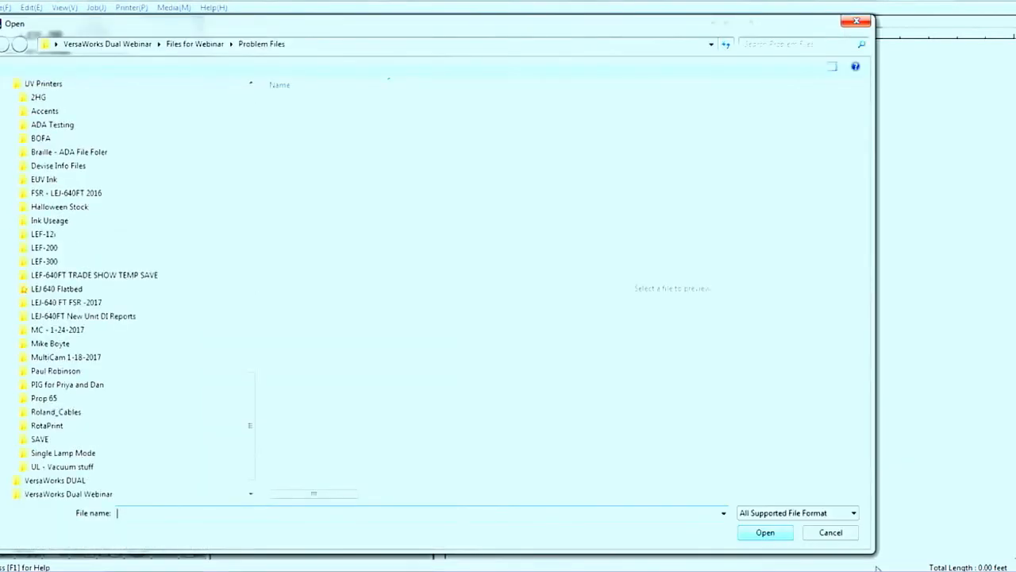
Load "Juicy Fruit_4up_NO DIELINE 2 No Text.pdf" from the Problem Files folder into the LEF-20 job list and check its job settings preview.
click(364, 109)
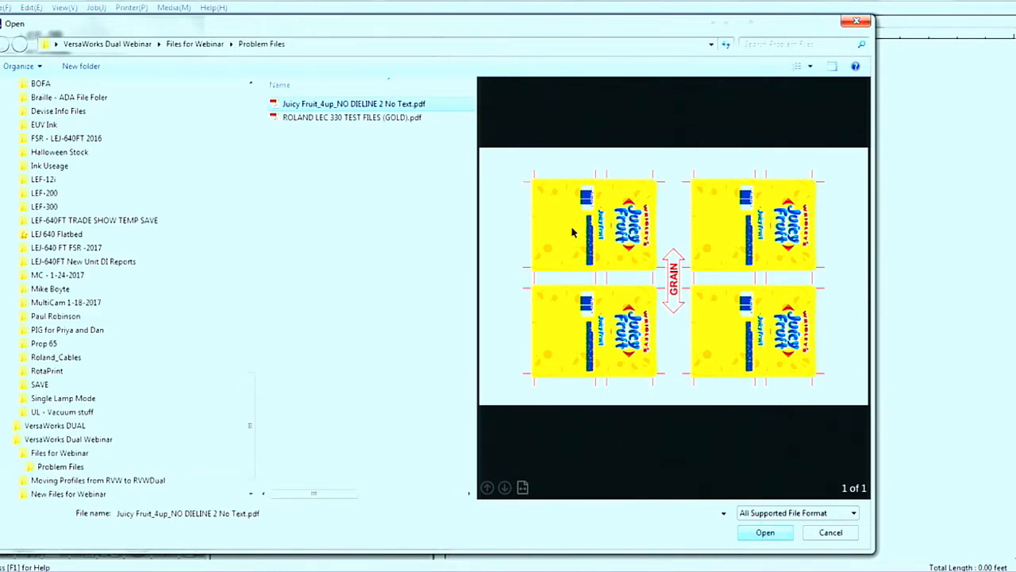
drag(734, 34, 763, 30)
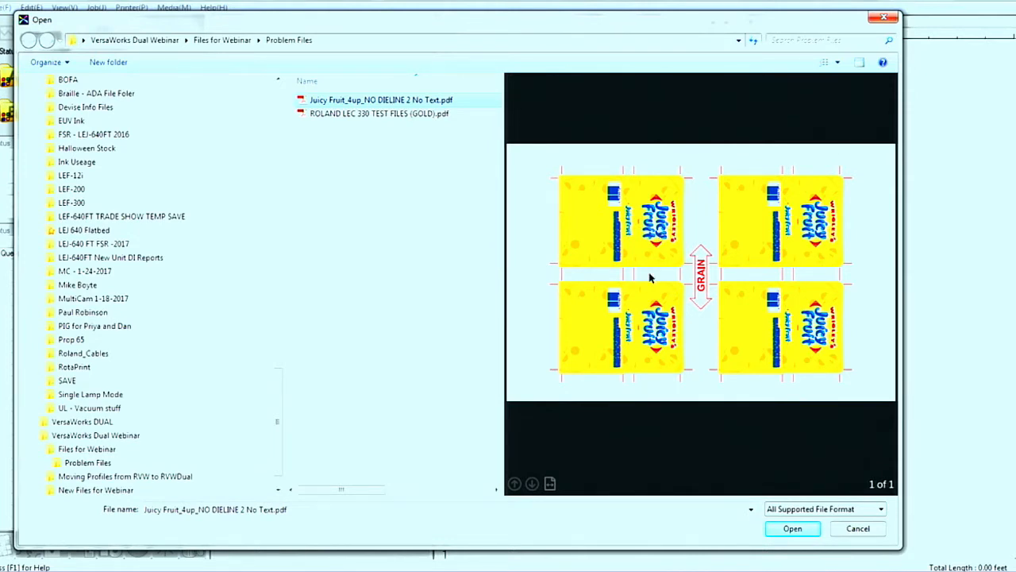
click(784, 532)
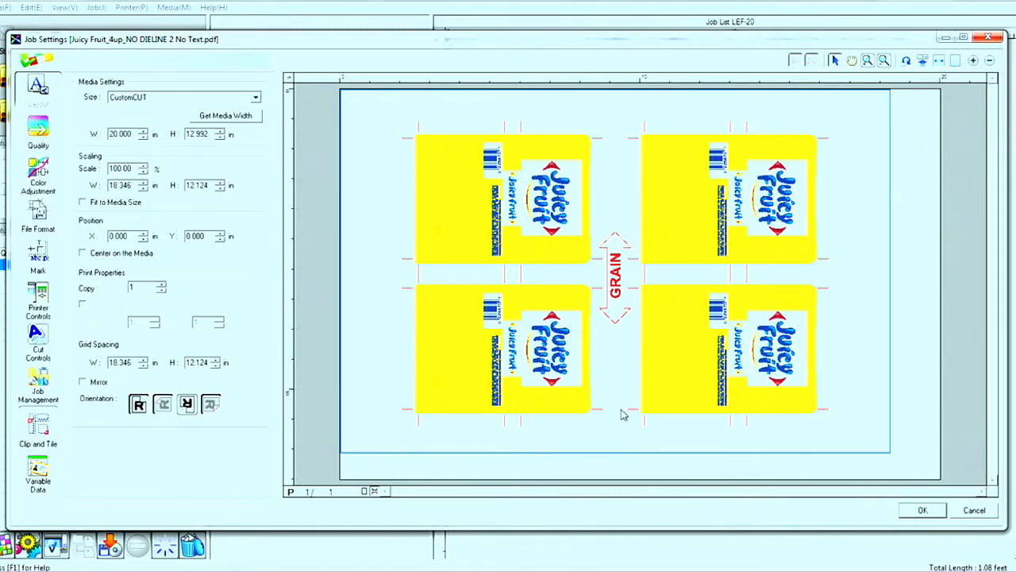
click(919, 512)
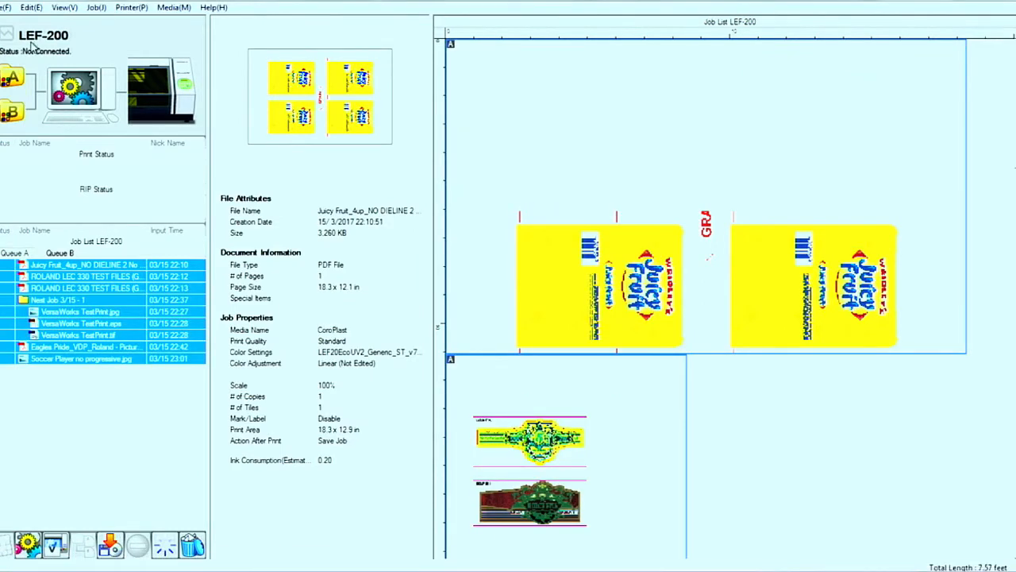
Add "Juicy Fruit_4up_NO DIELINE 2 No Text.pdf" to Queue A of the LEF-200 and check the new job's settings preview.
click(7, 7)
click(11, 23)
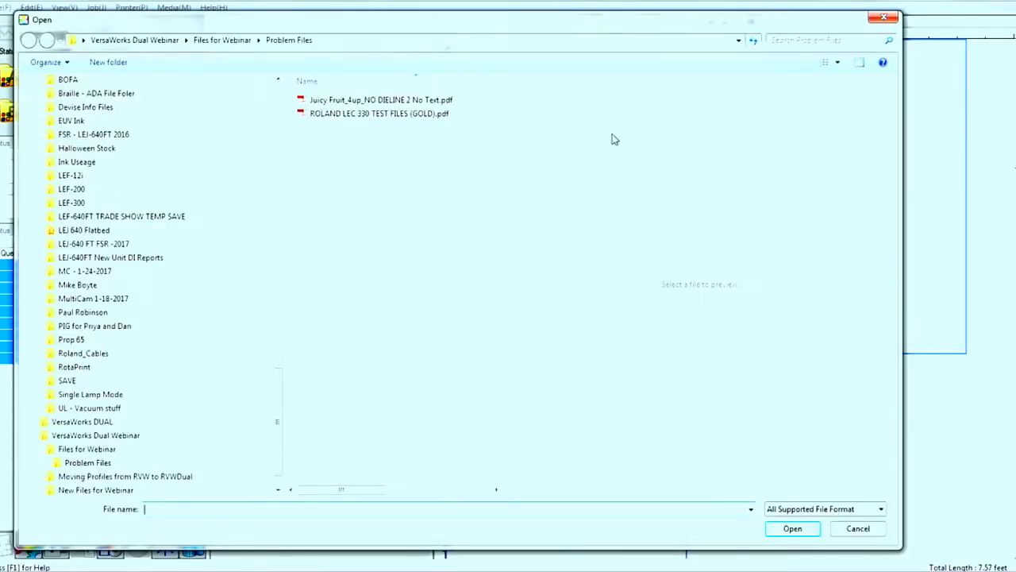
click(430, 100)
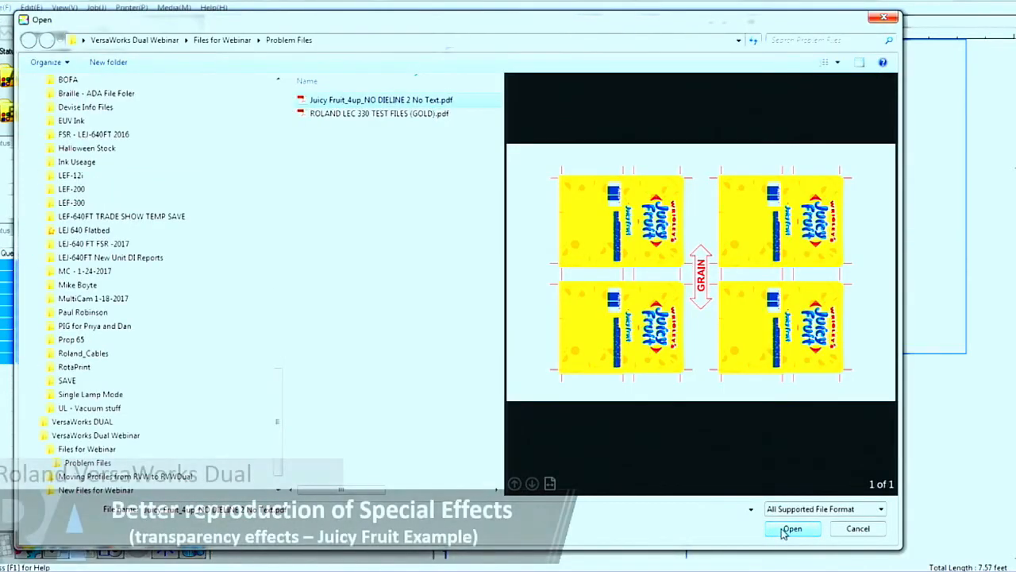
click(784, 529)
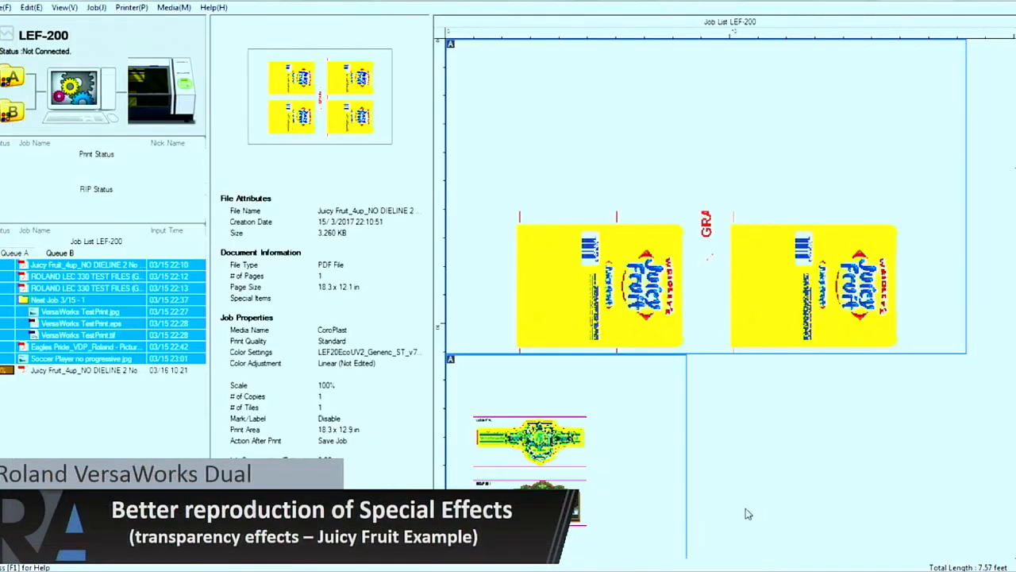
double_click(87, 376)
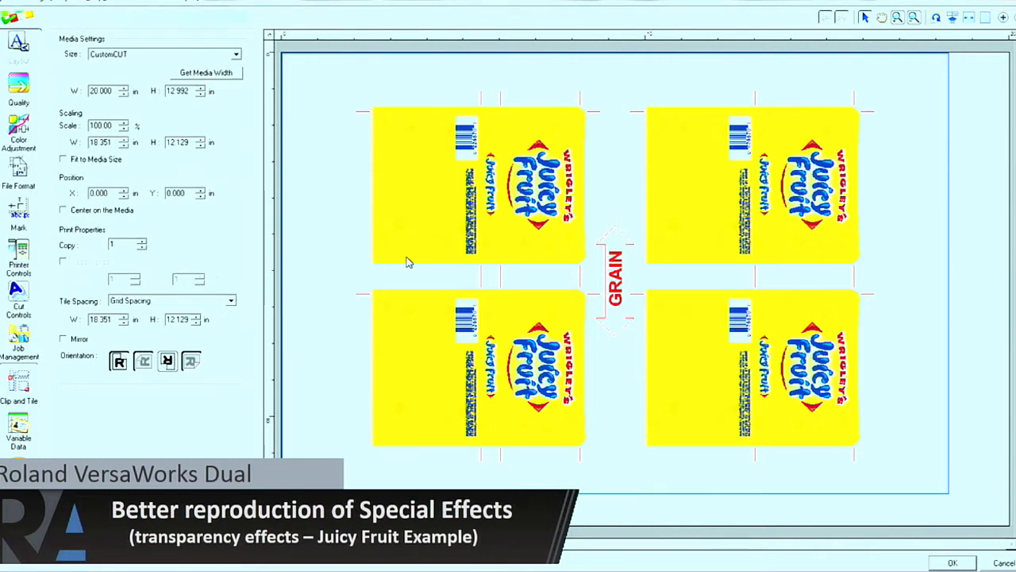
click(1002, 563)
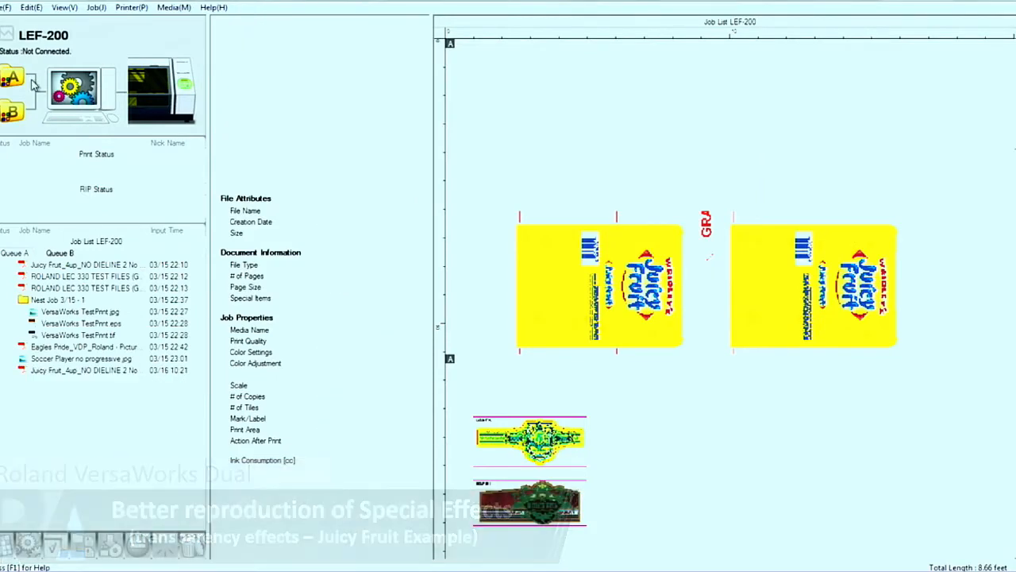
Switch to the Roland VersaWorks window for the LEF-20 and add "ROLAND LEC 330 TEST FILES (GOLD).pdf" to Queue A.
click(6, 7)
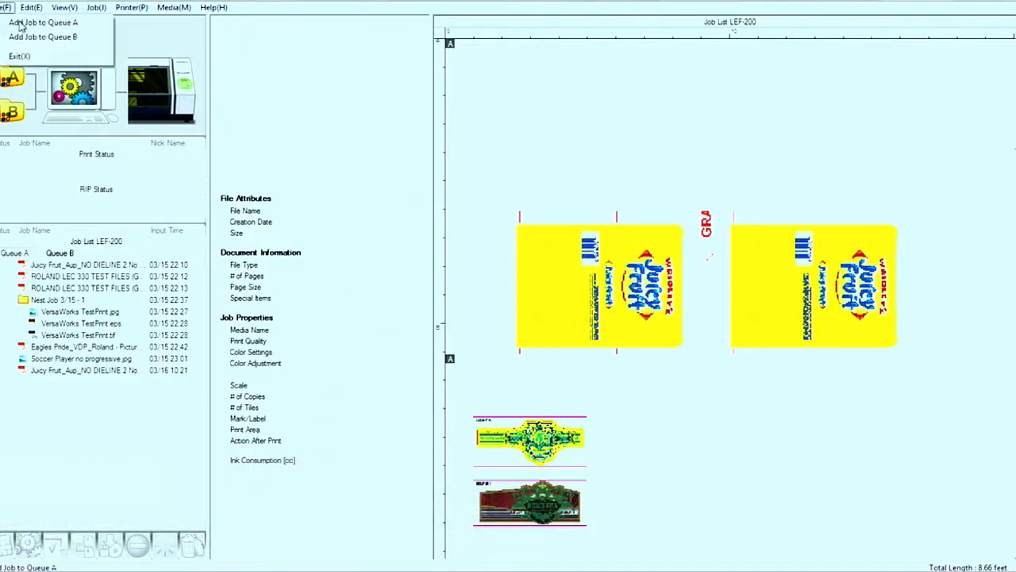
mouse_move(159, 567)
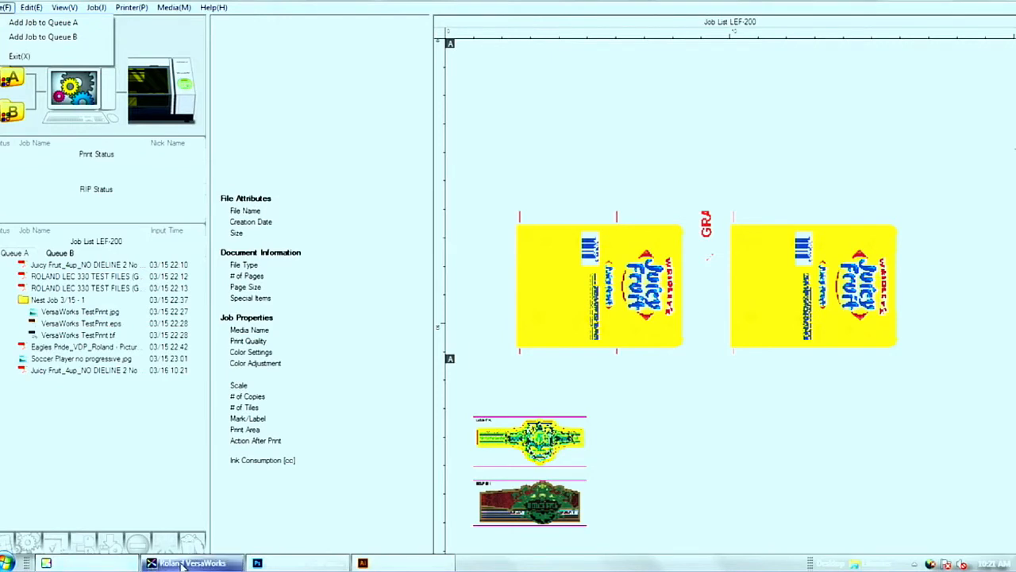
click(151, 493)
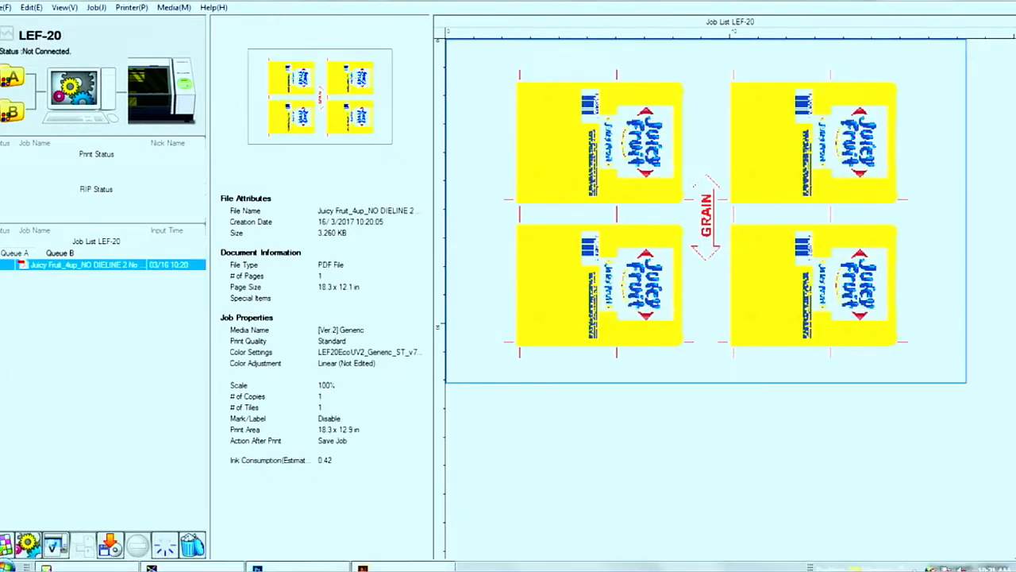
click(6, 7)
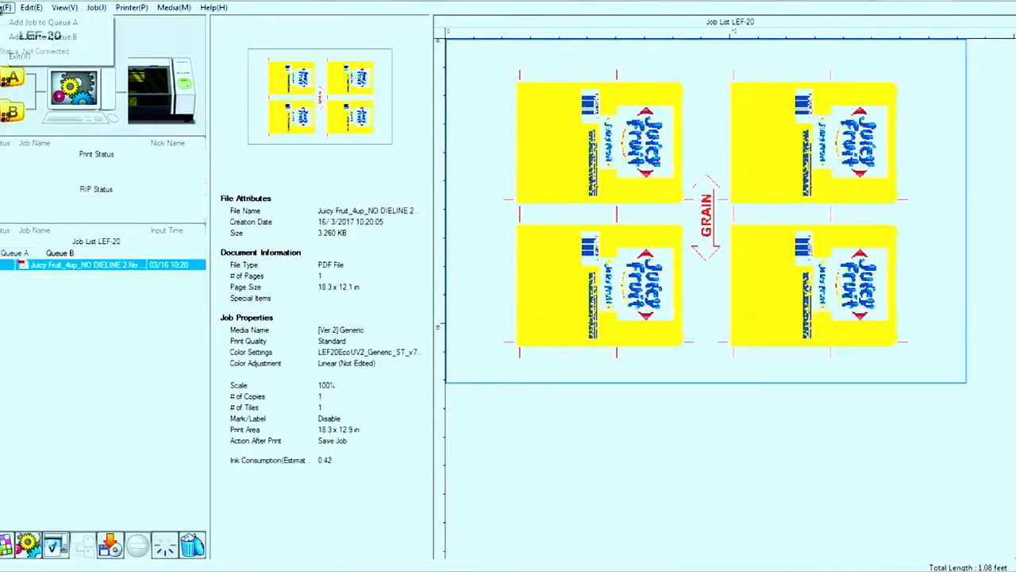
click(25, 24)
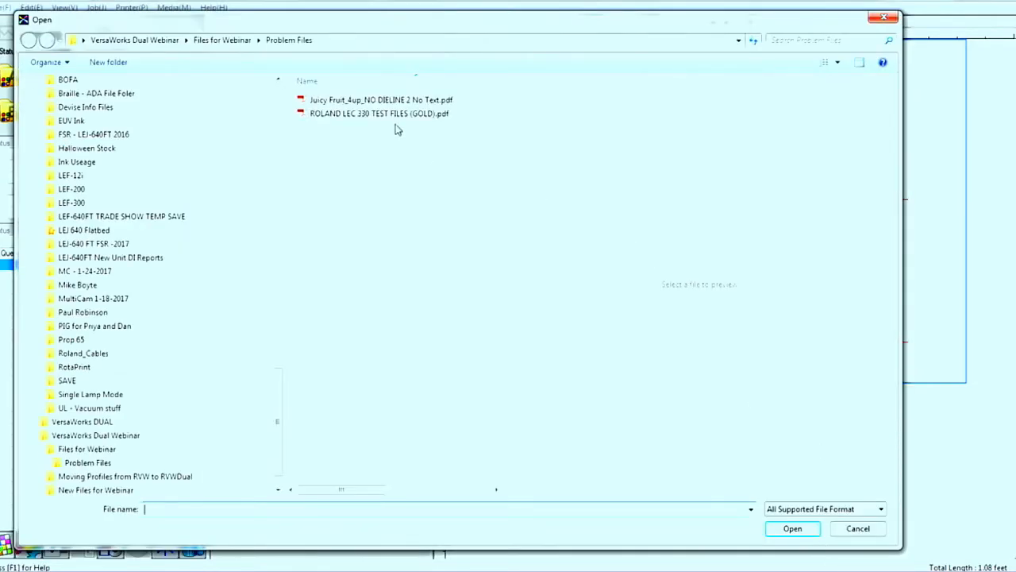
click(395, 115)
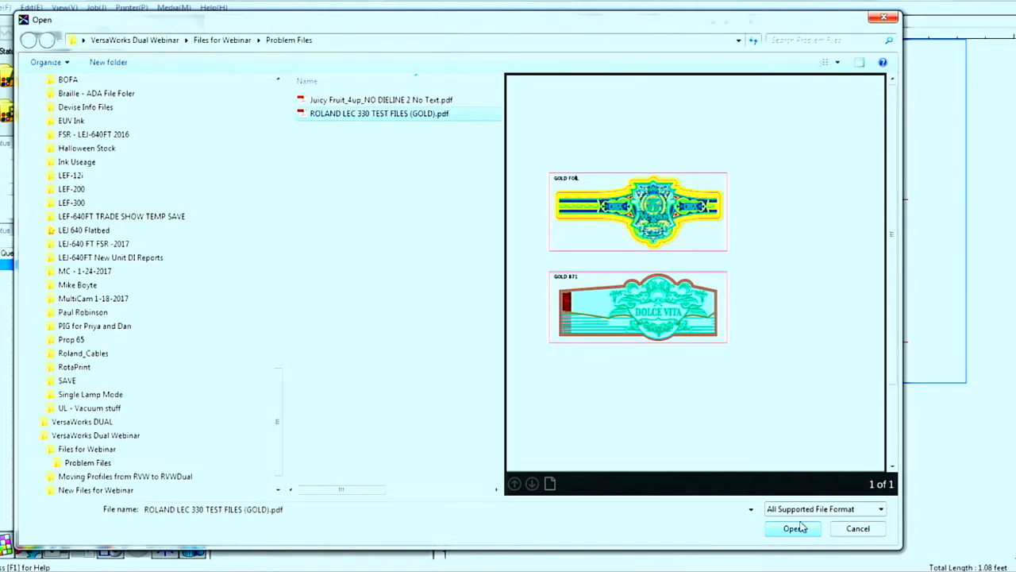
click(796, 528)
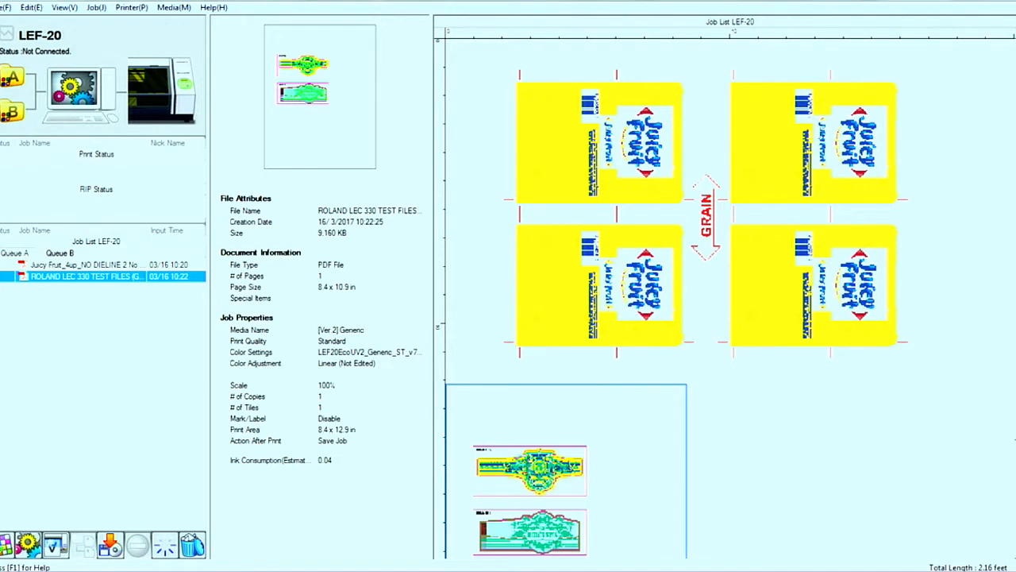
Inspect both gold labels of the ROLAND LEC 330 job close up in its job settings preview.
double_click(522, 466)
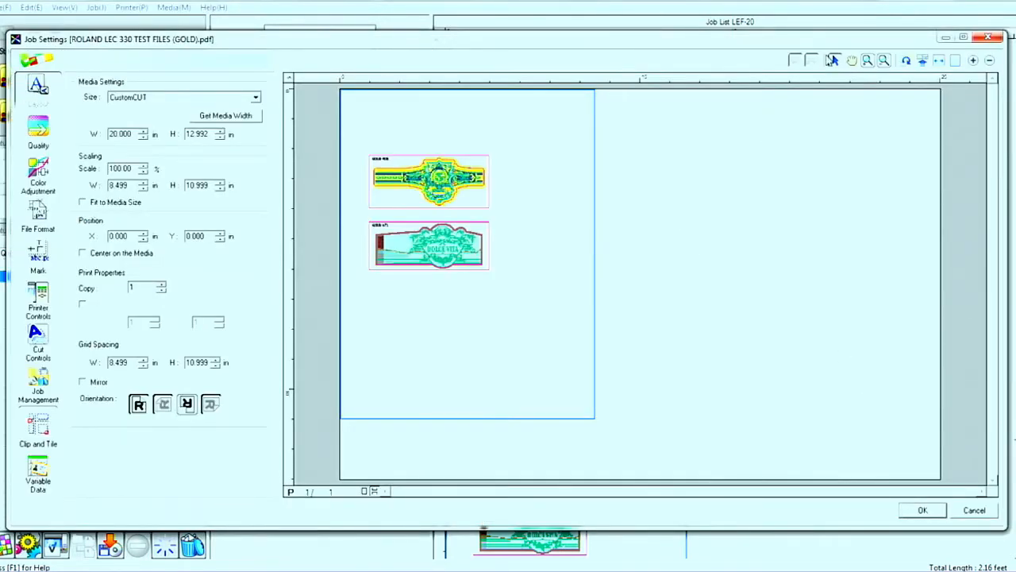
click(867, 60)
drag(358, 131, 519, 292)
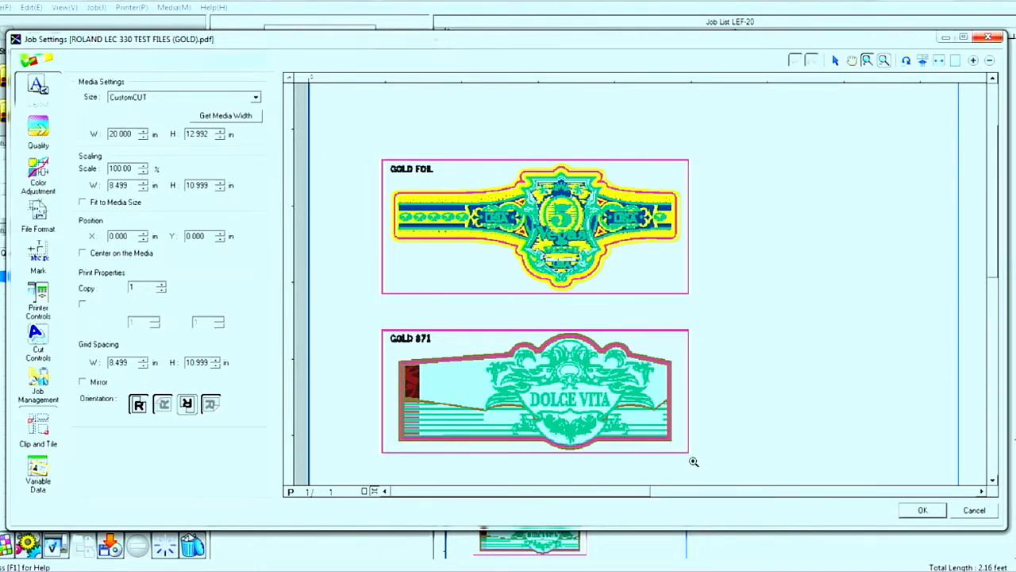
click(910, 514)
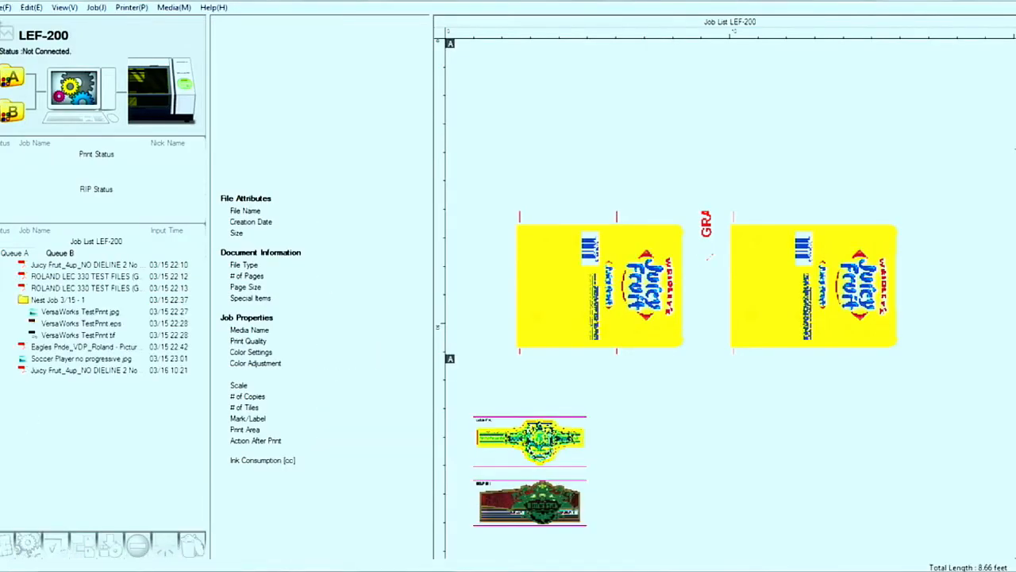
Add "ROLAND LEC 330 TEST FILES (GOLD).pdf" to Queue A of the LEF-200.
click(4, 8)
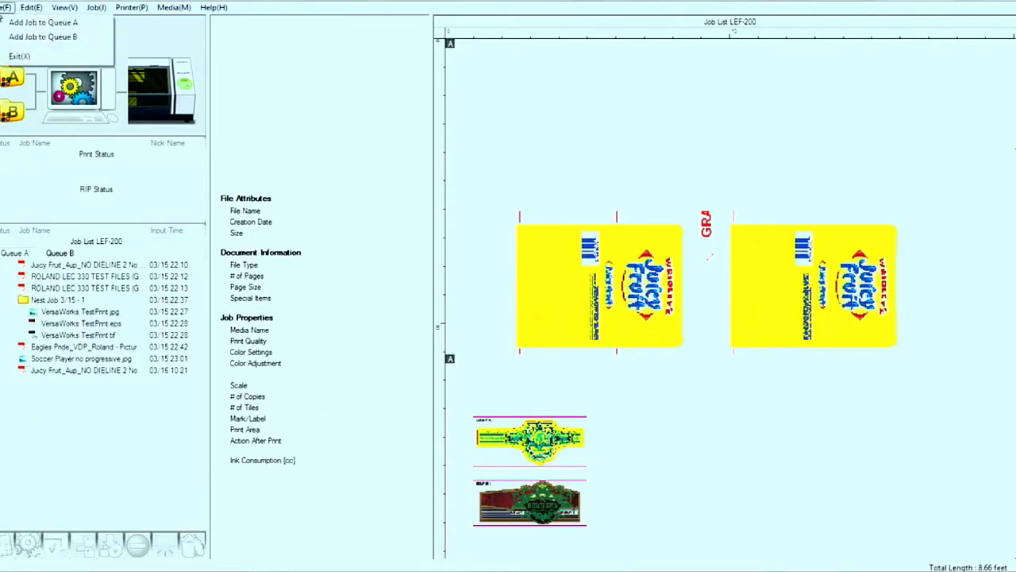
click(7, 24)
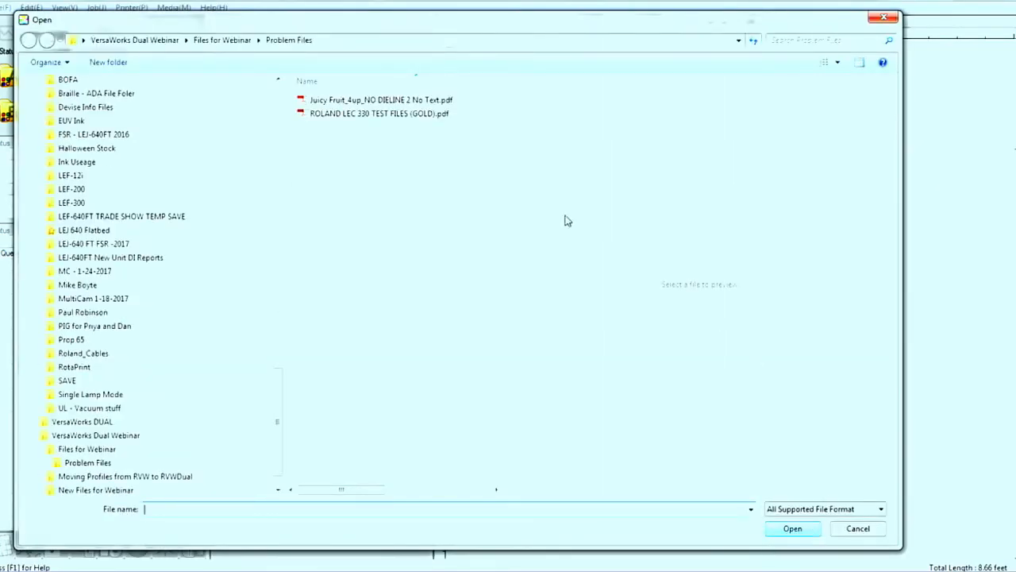
double_click(425, 115)
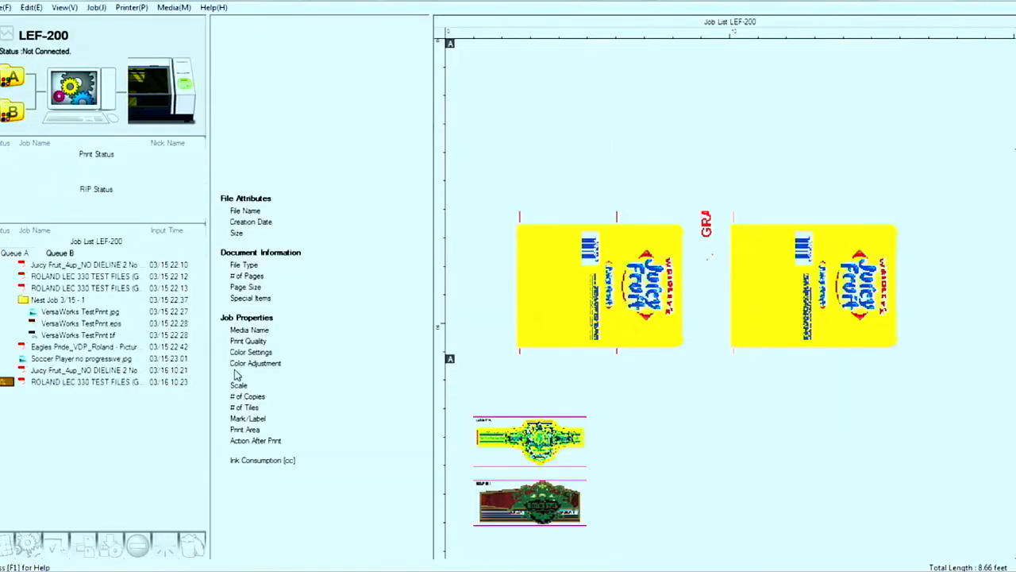
Open the job settings of the newly added ROLAND LEC 330 job and examine its two labels close up.
click(71, 383)
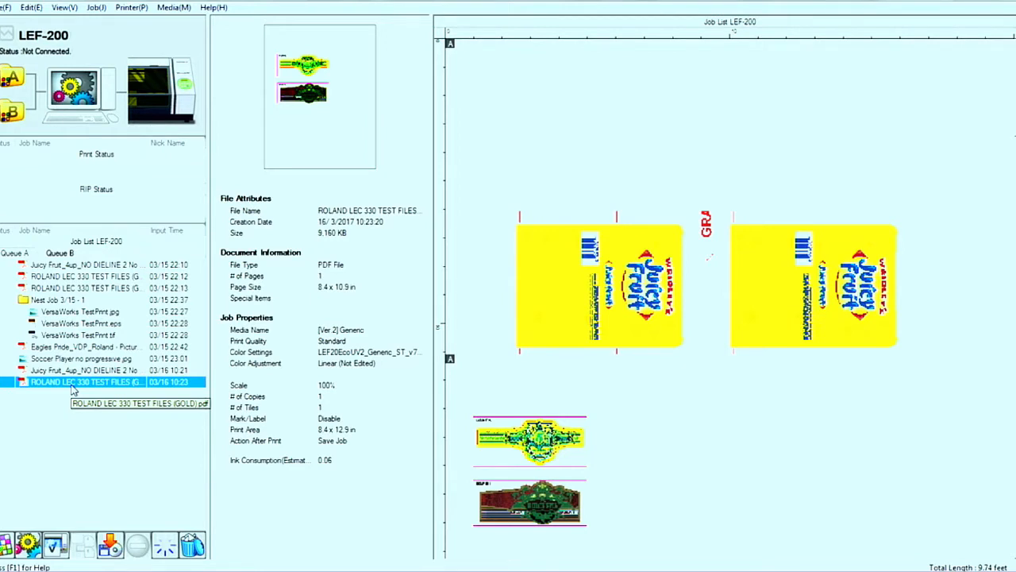
double_click(72, 384)
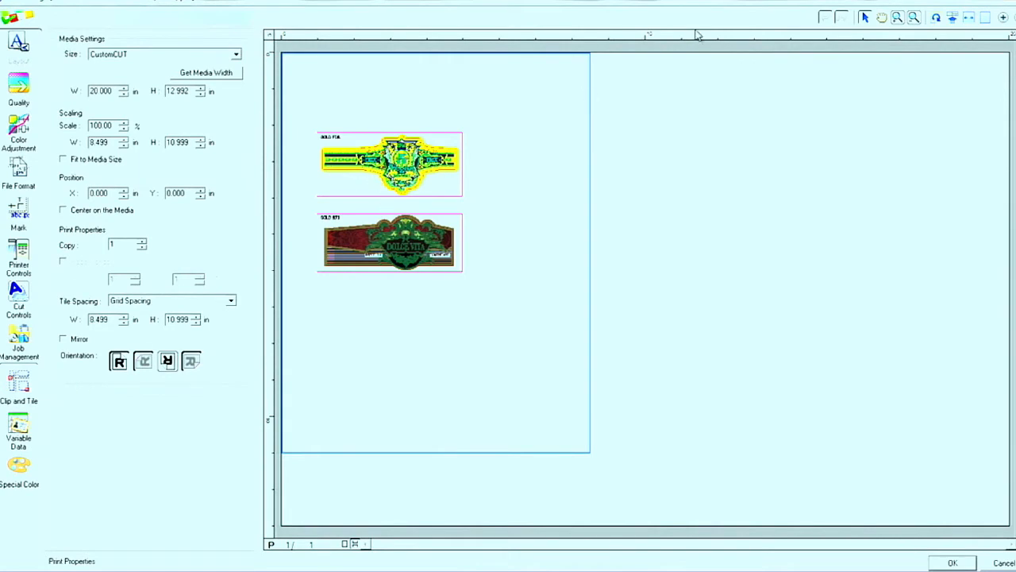
click(897, 17)
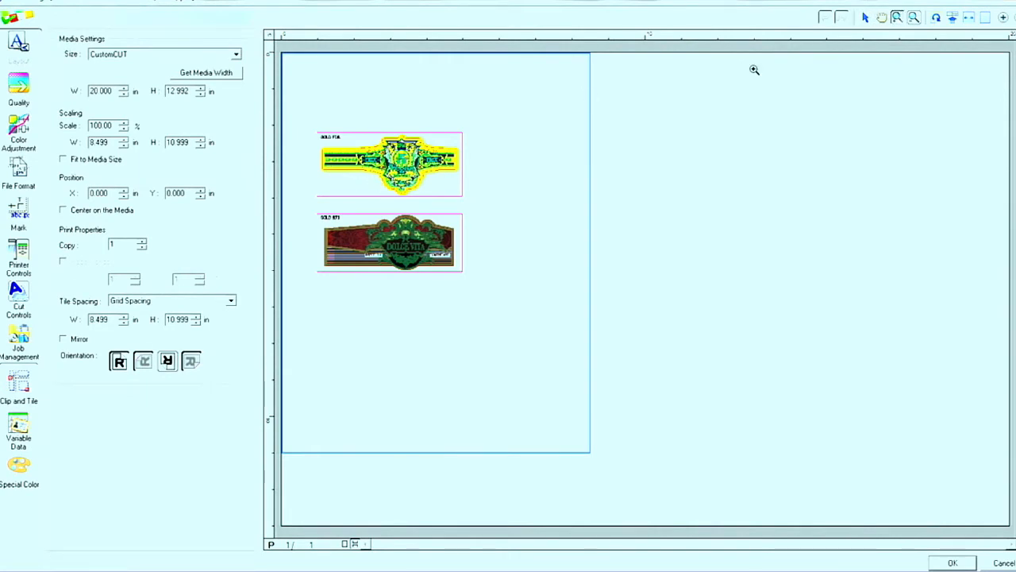
drag(302, 91, 503, 334)
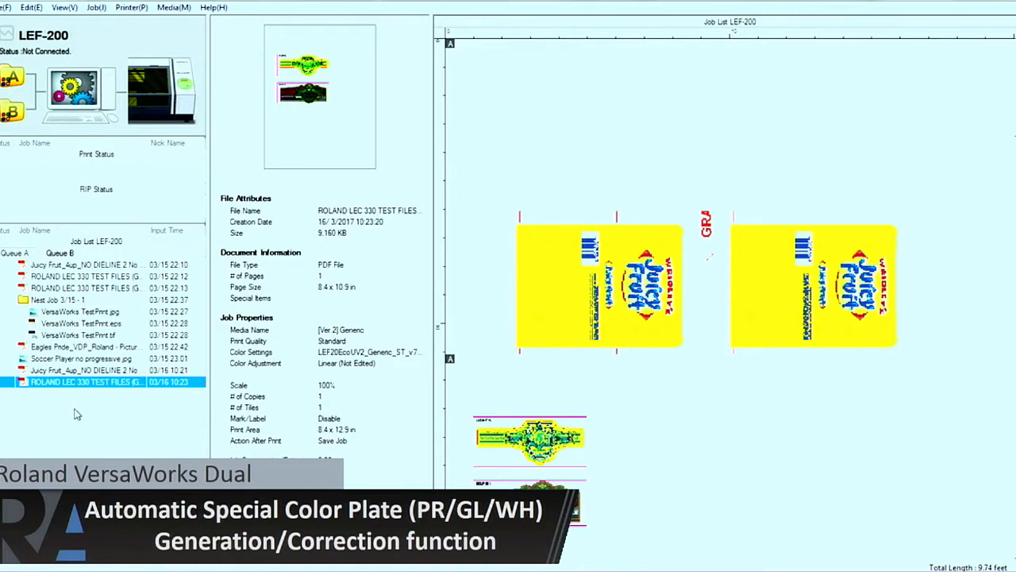
Open the Clip and Tile settings of the most recently added Juicy Fruit job in the LEF-200 list.
click(87, 371)
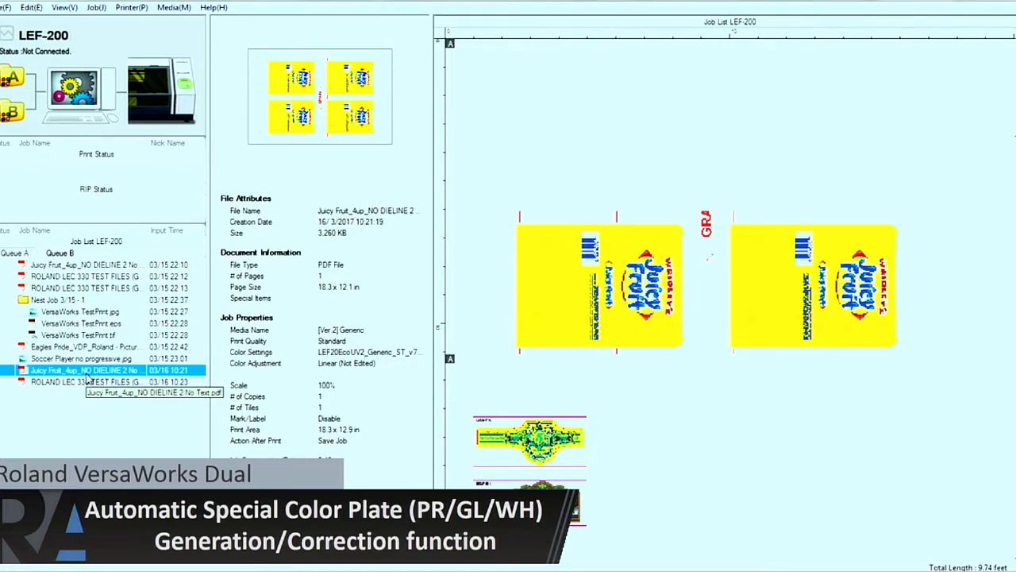
double_click(87, 371)
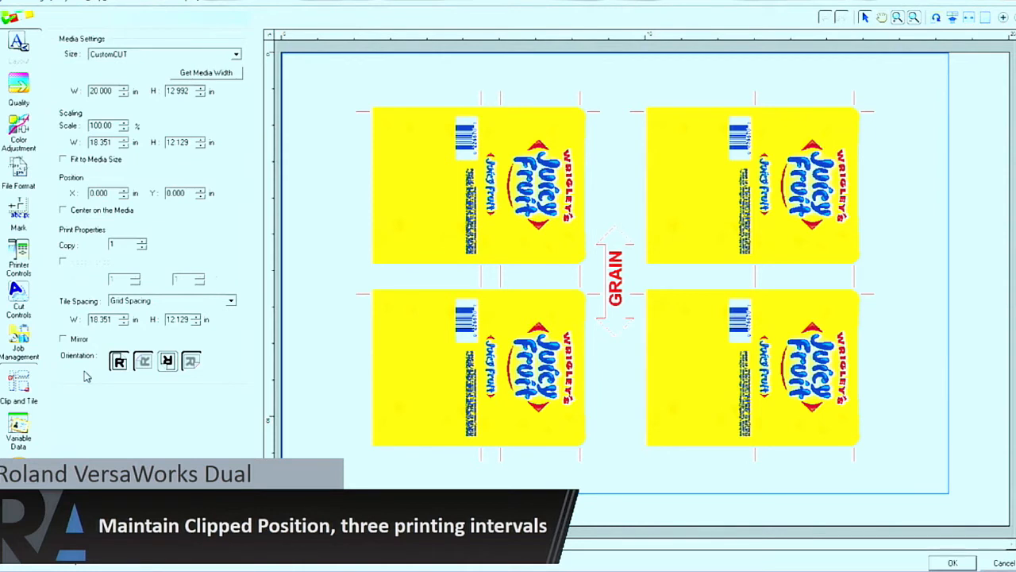
click(14, 437)
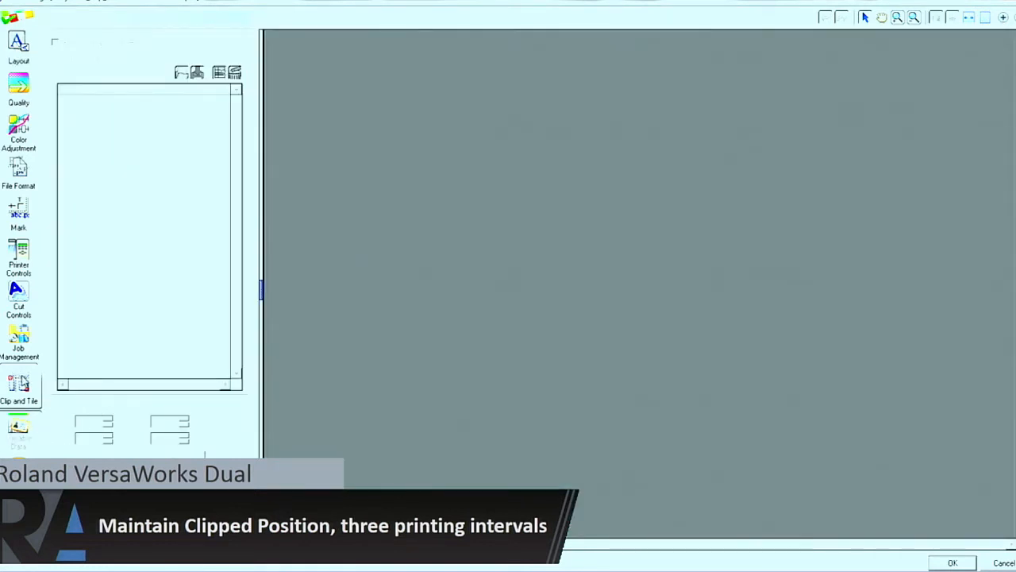
click(22, 384)
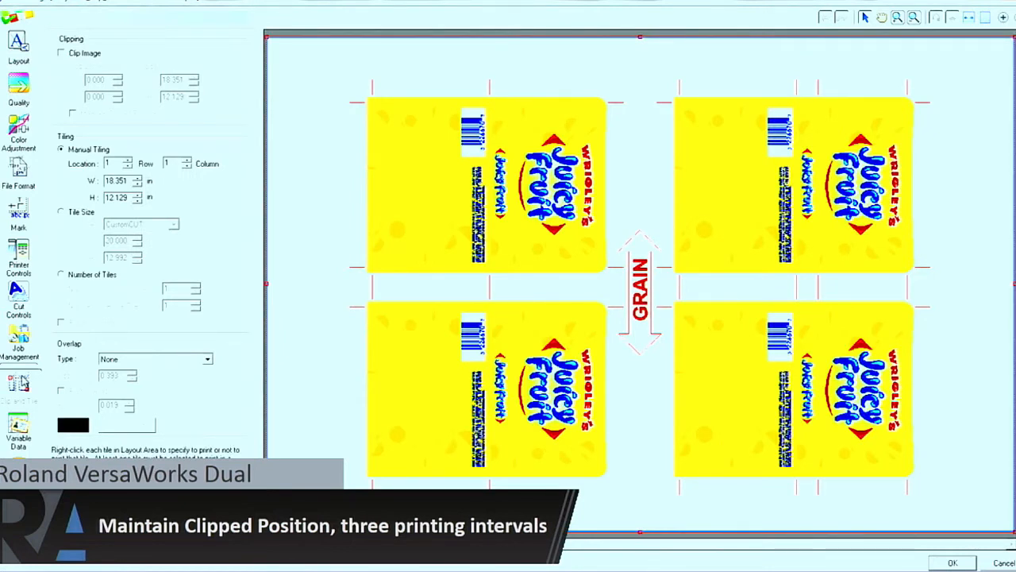
Enable Clip Image and clip to the lower-right label, at about X 9.303, Y 6.288 in, sized about 7.292 by 4.915 in.
click(76, 54)
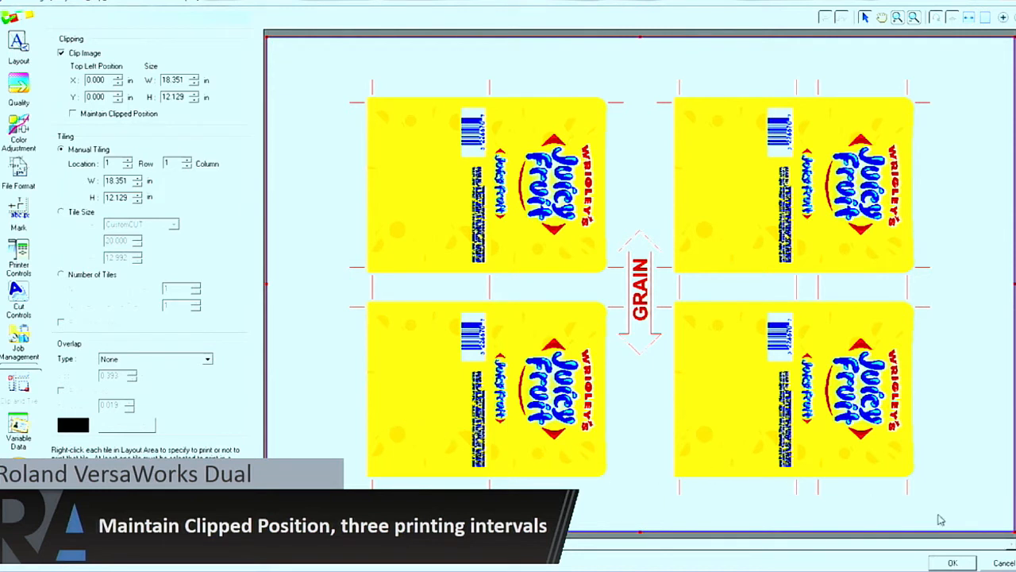
drag(1014, 531, 943, 493)
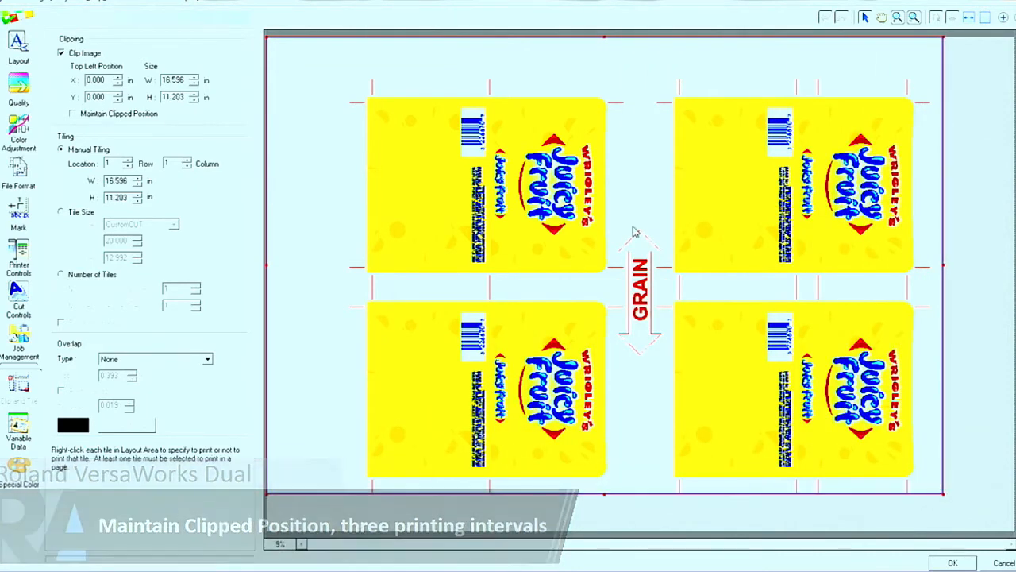
drag(267, 37, 645, 294)
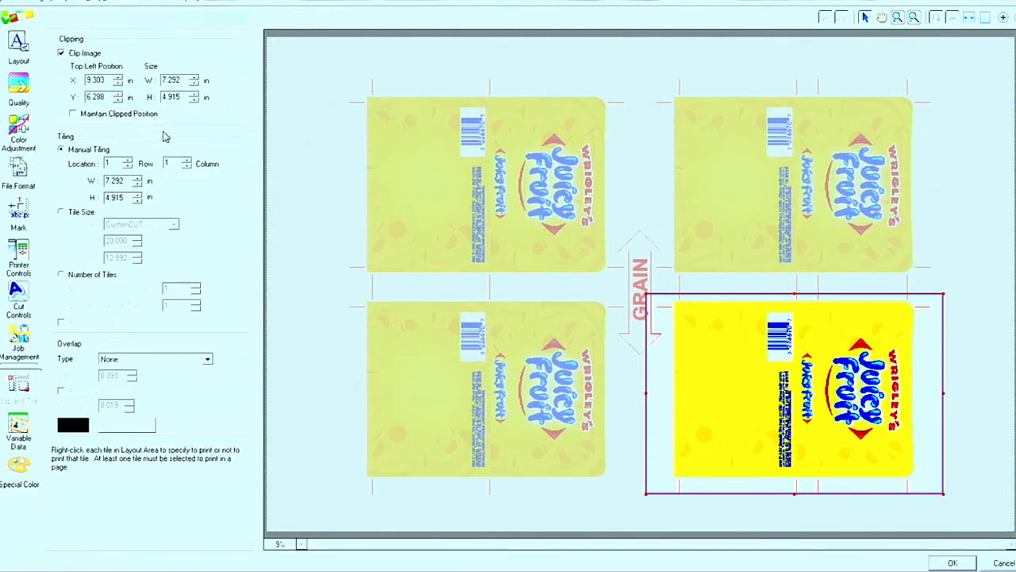
Reset the clipping area to the full image by disabling and re-enabling Clip Image.
click(88, 54)
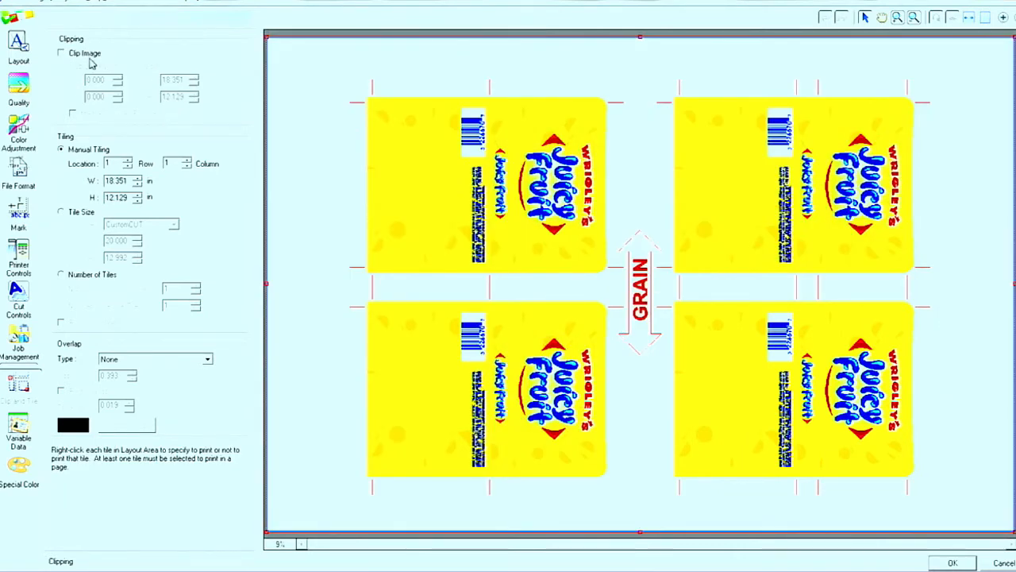
click(87, 54)
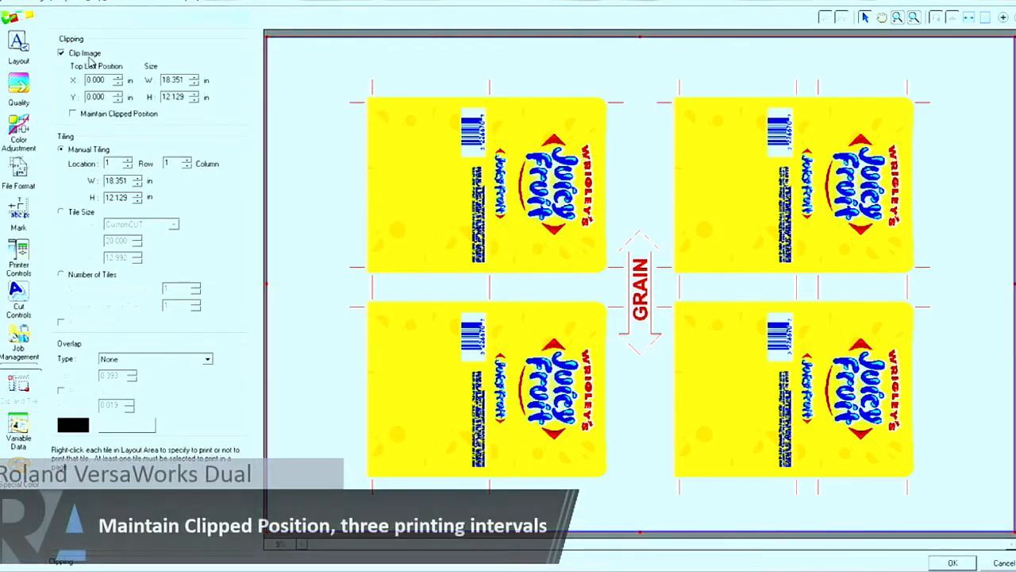
Apply the full-image clipping and view the whole four-label Juicy Fruit job in the job list layout.
click(952, 563)
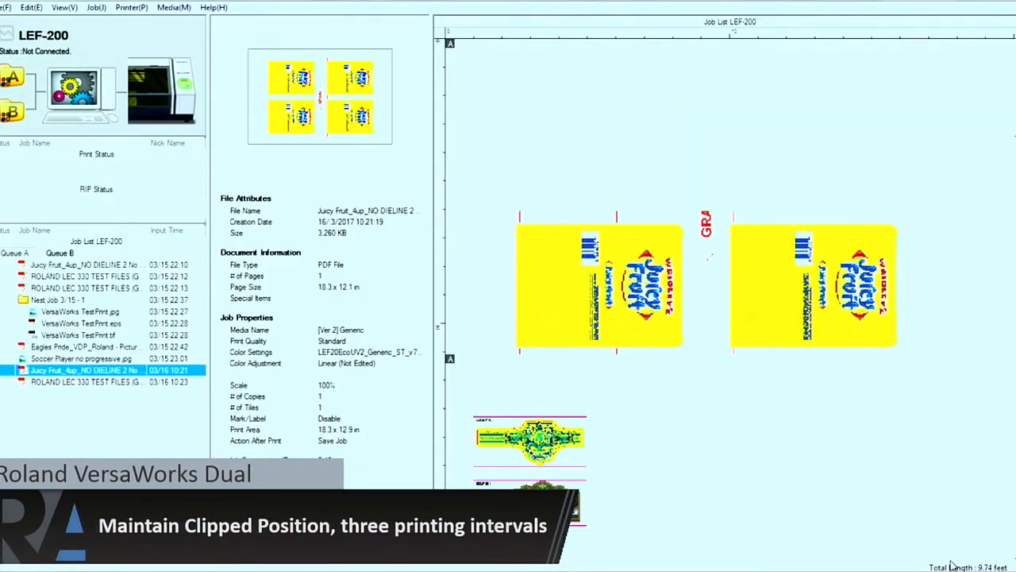
drag(1015, 87, 1015, 544)
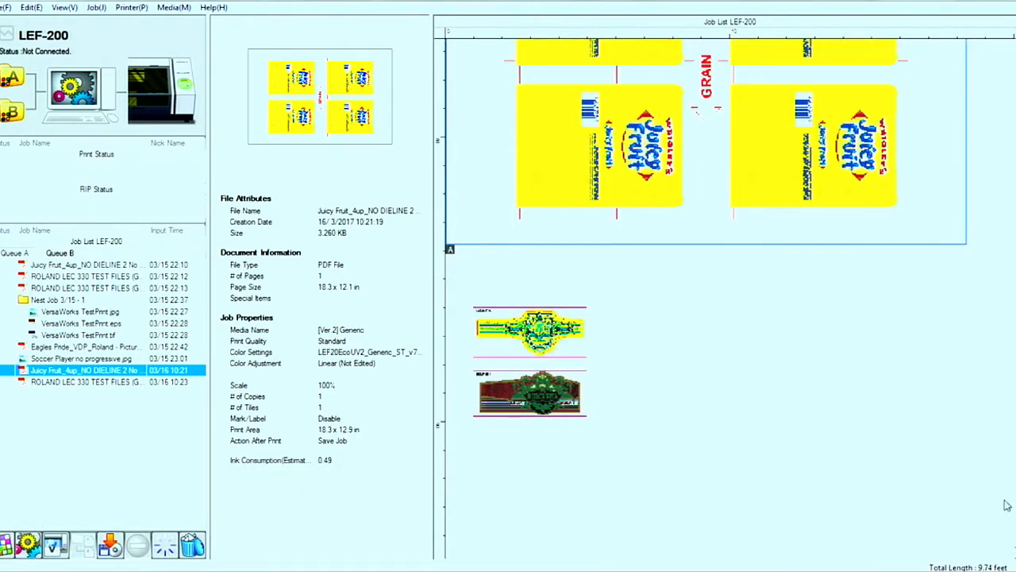
drag(1015, 543, 1015, 496)
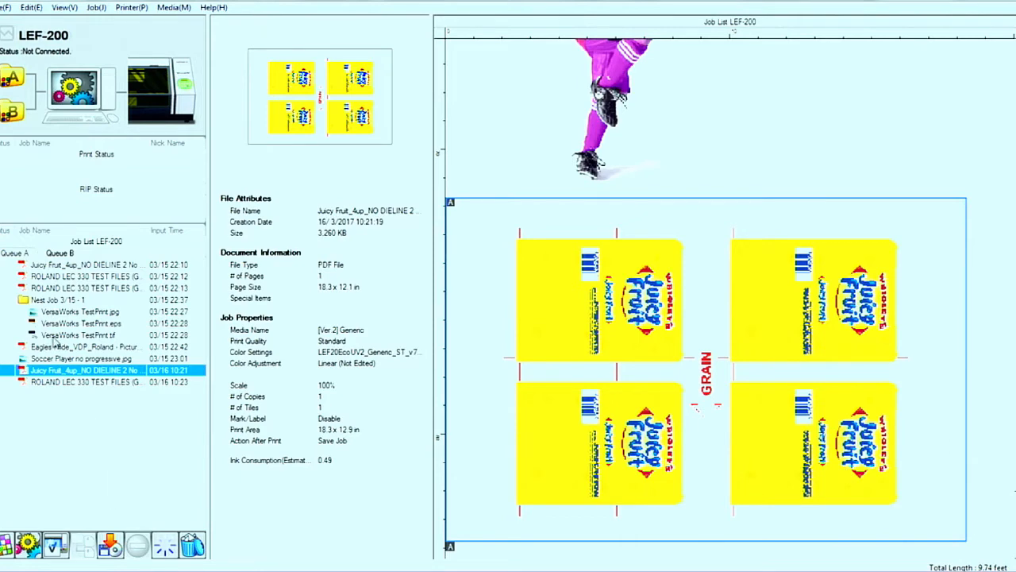
Clip the Juicy Fruit job to its lower-right label, at about X 9.383, Y 6.255 in, sized about 8.968 by 5.873 in.
double_click(61, 371)
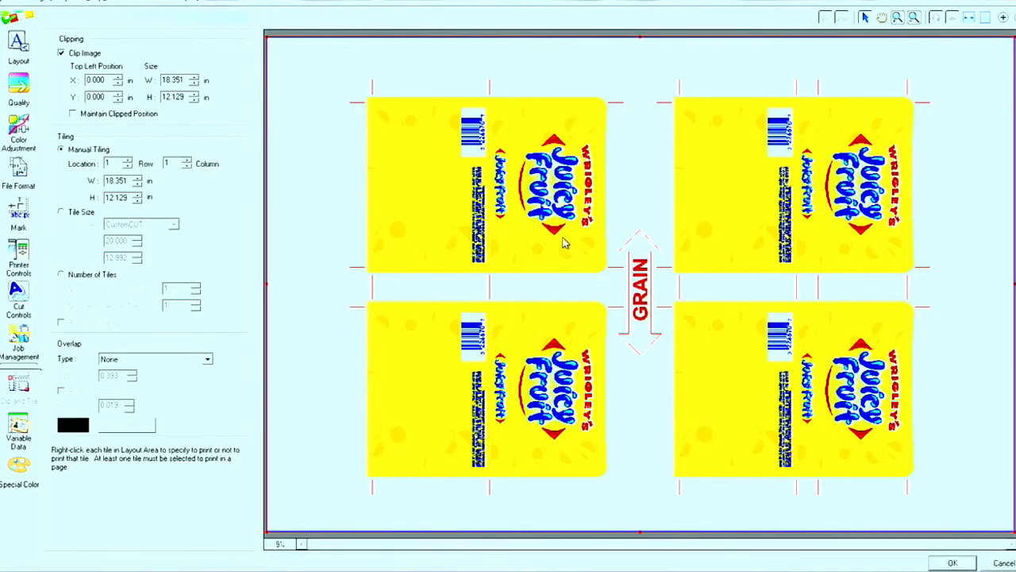
drag(265, 34, 650, 293)
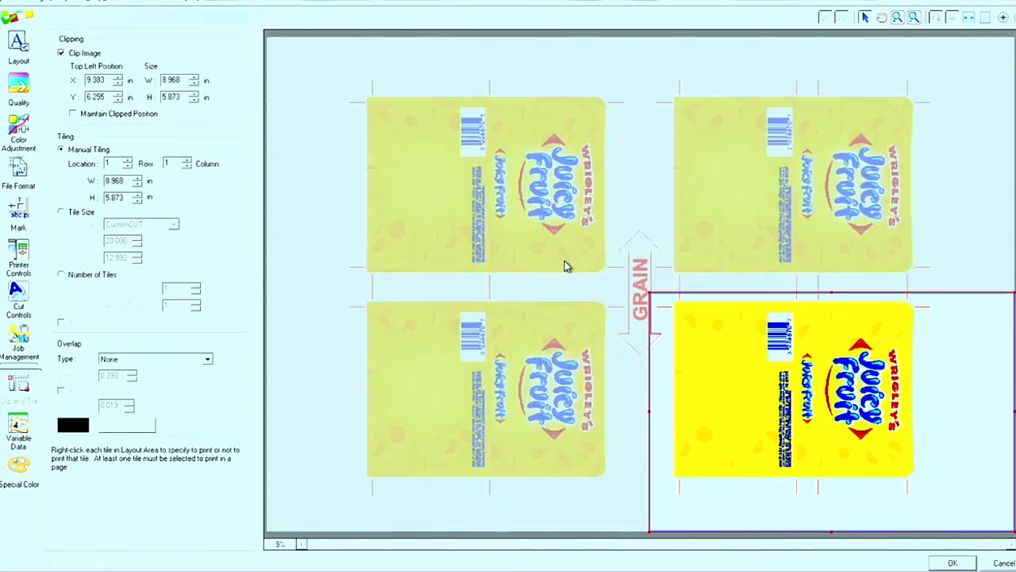
click(953, 562)
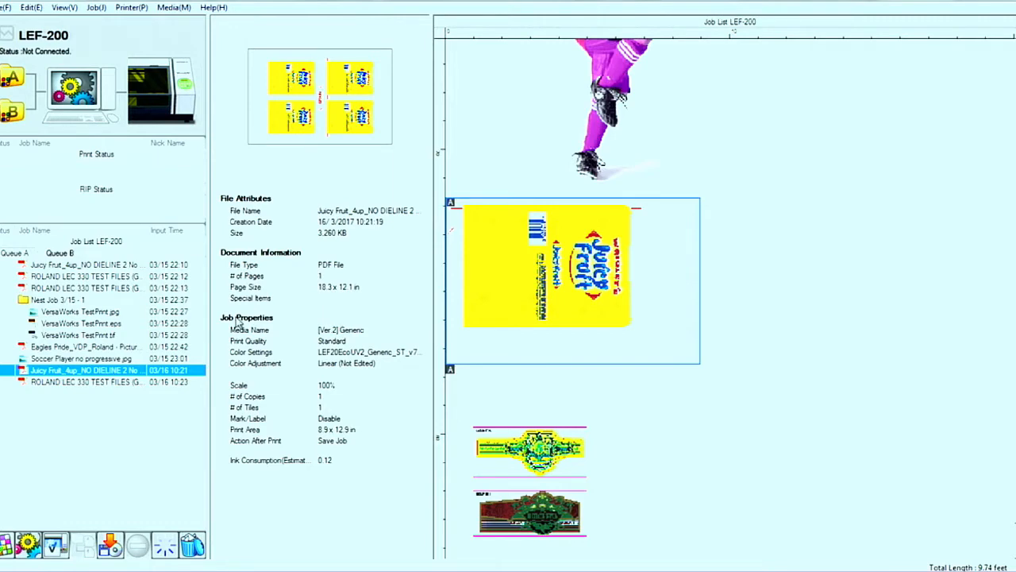
Enable Maintain Clipped Position for the clipped Juicy Fruit job and apply it.
double_click(131, 372)
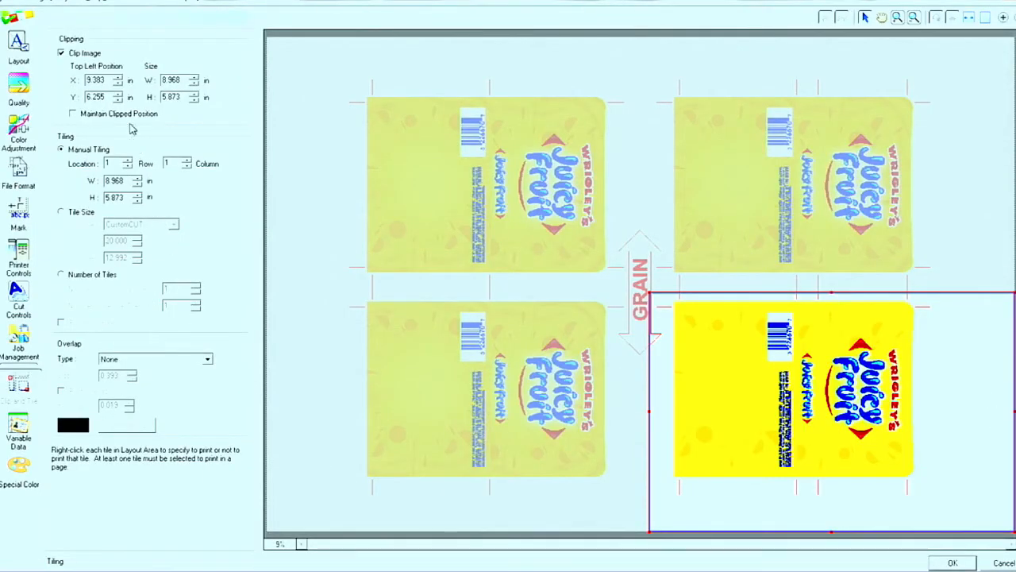
click(133, 115)
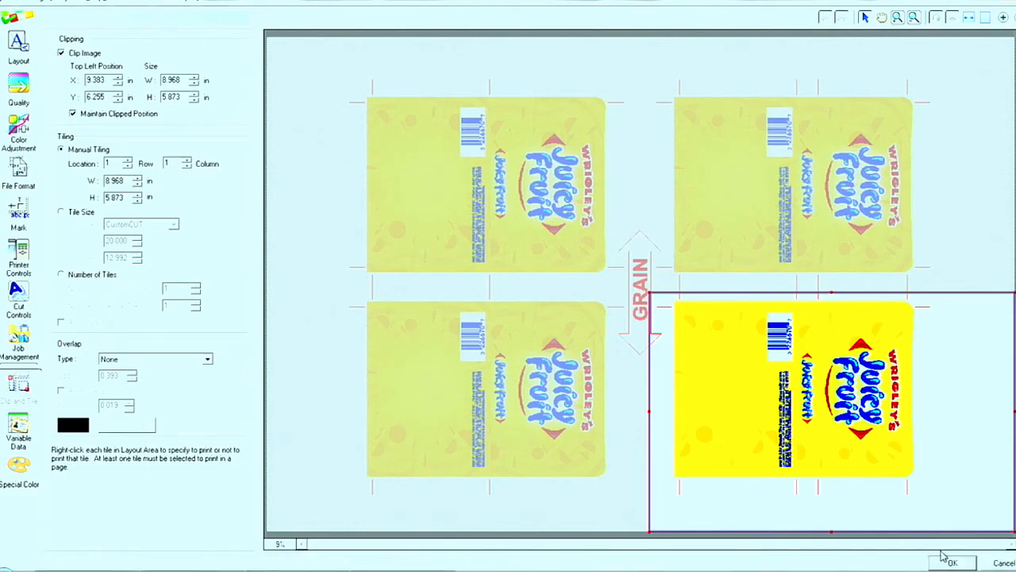
click(949, 561)
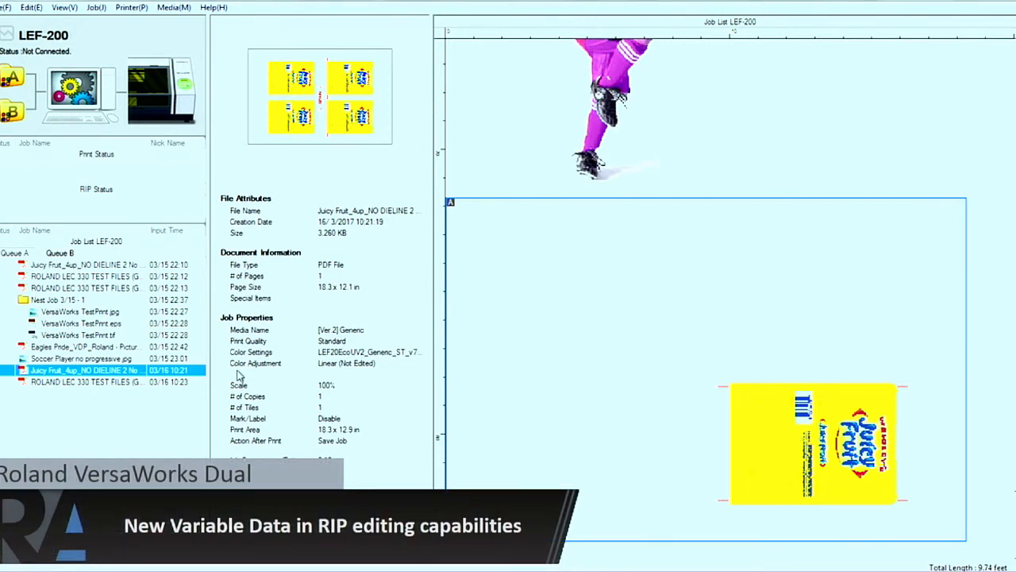
double_click(85, 372)
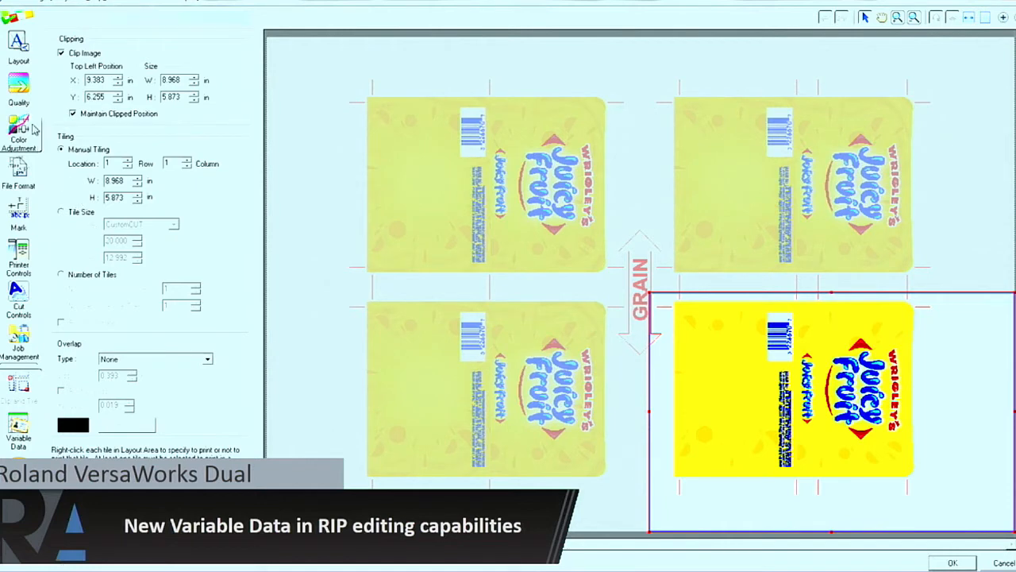
click(20, 89)
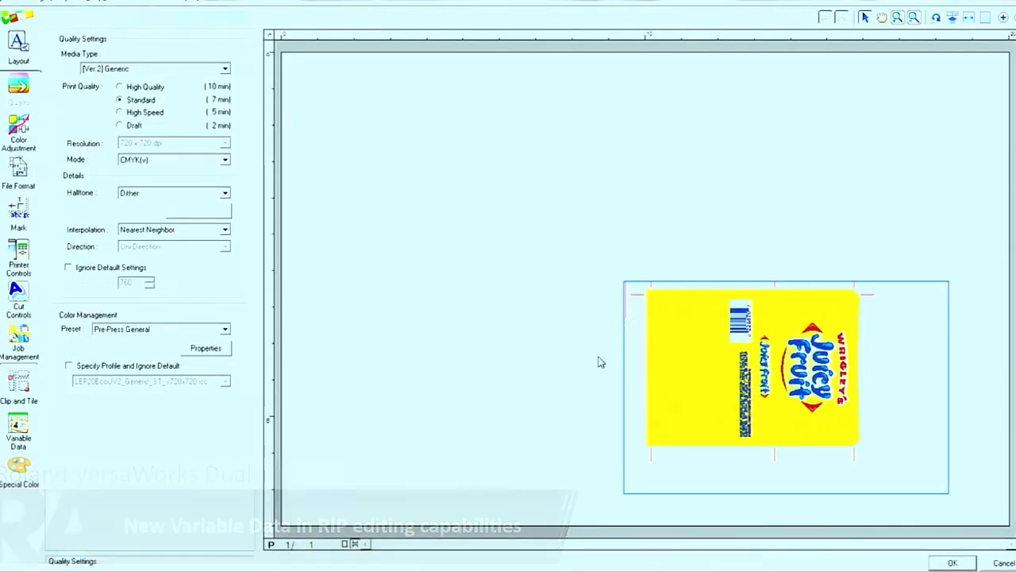
click(989, 562)
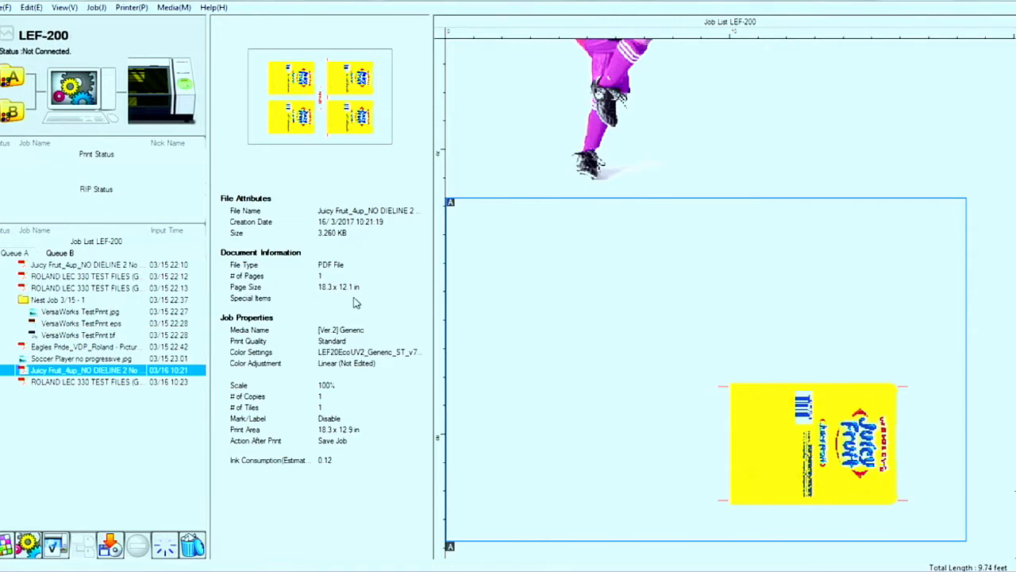
Set the print mode of the clipped Juicy Fruit job to White->CMYK(v) in its quality settings.
double_click(148, 375)
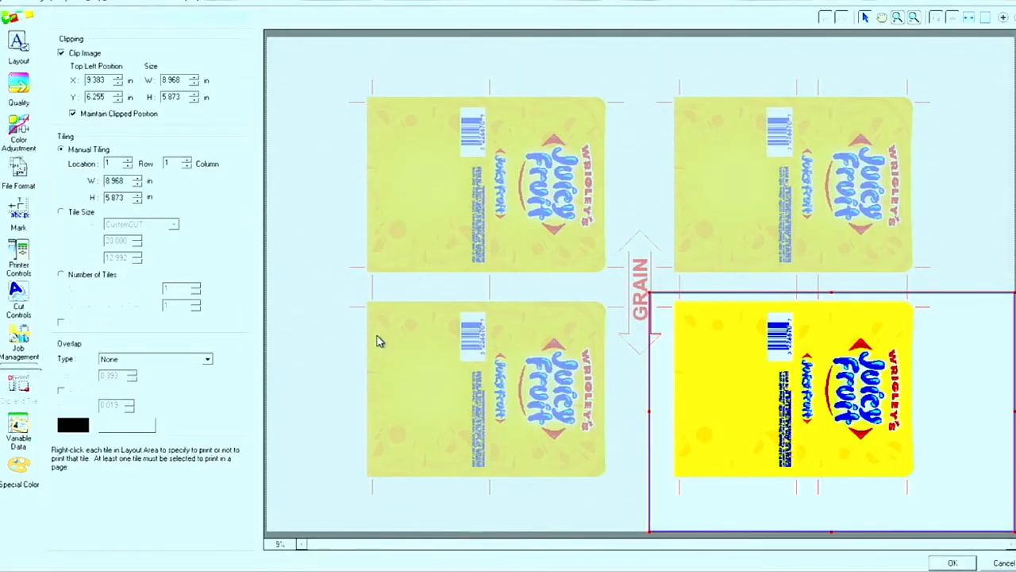
click(22, 89)
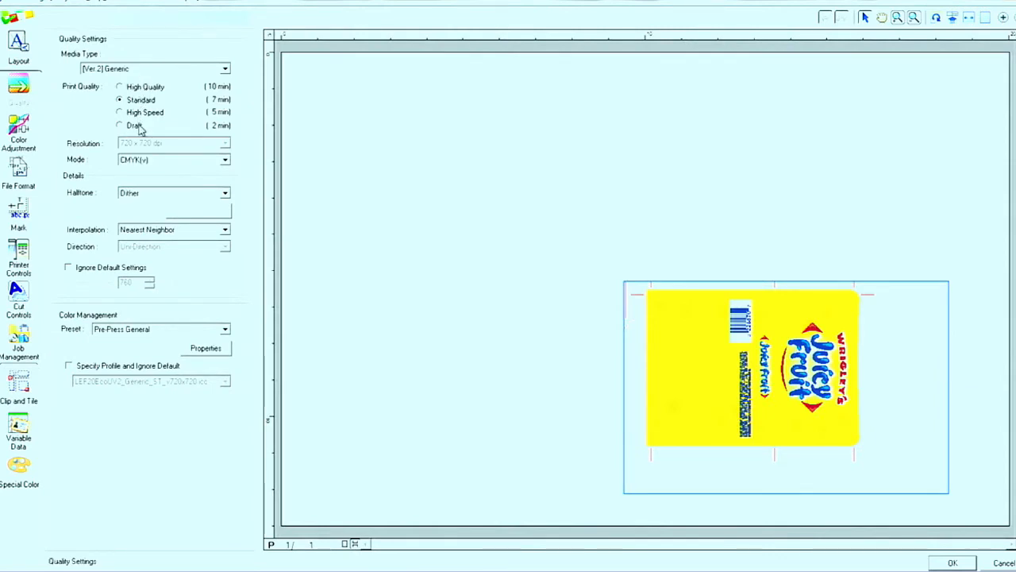
click(145, 160)
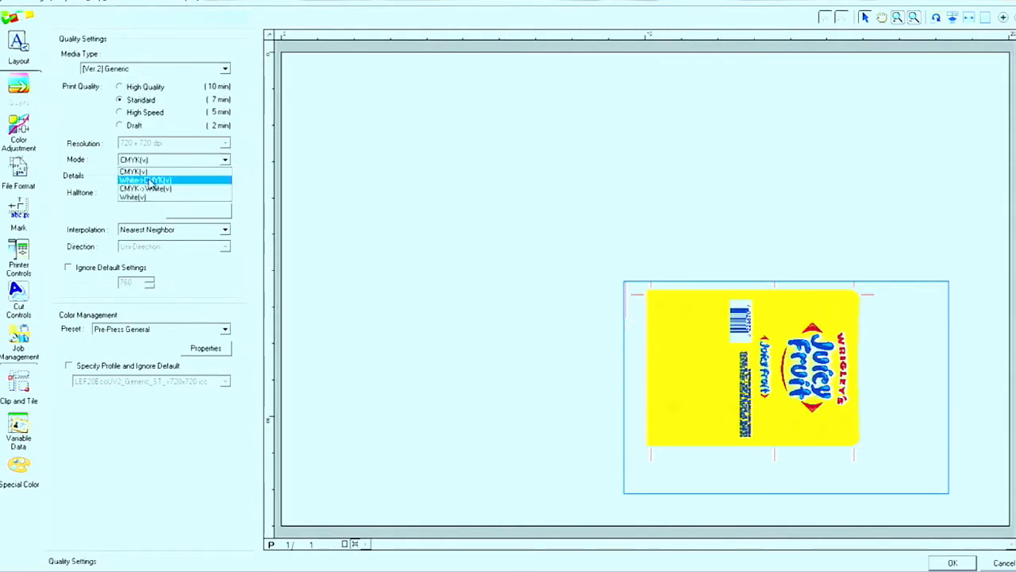
click(149, 181)
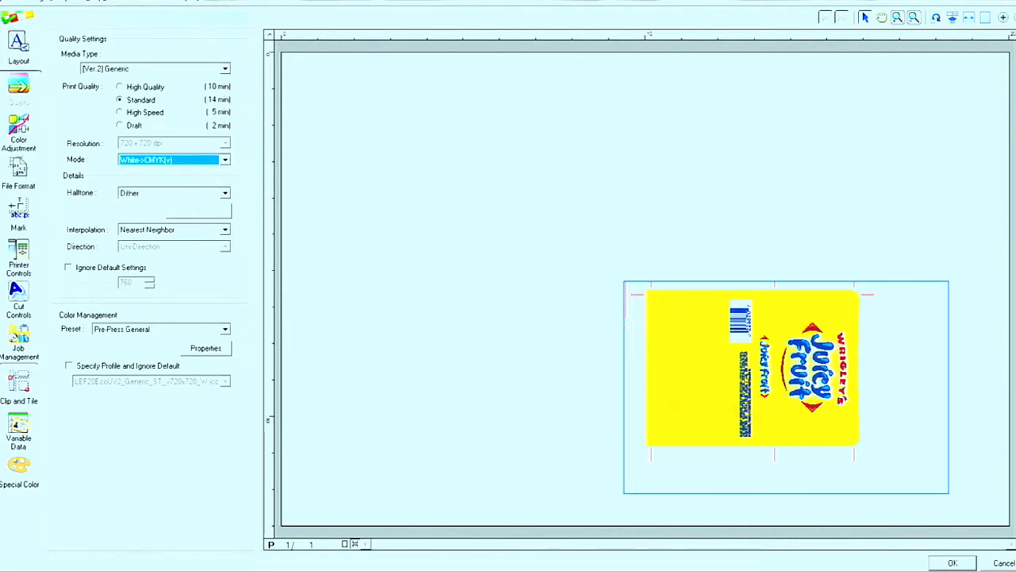
Generate a special color plate for the Juicy Fruit job using the Print Area pattern at 100% density, and apply it.
click(21, 468)
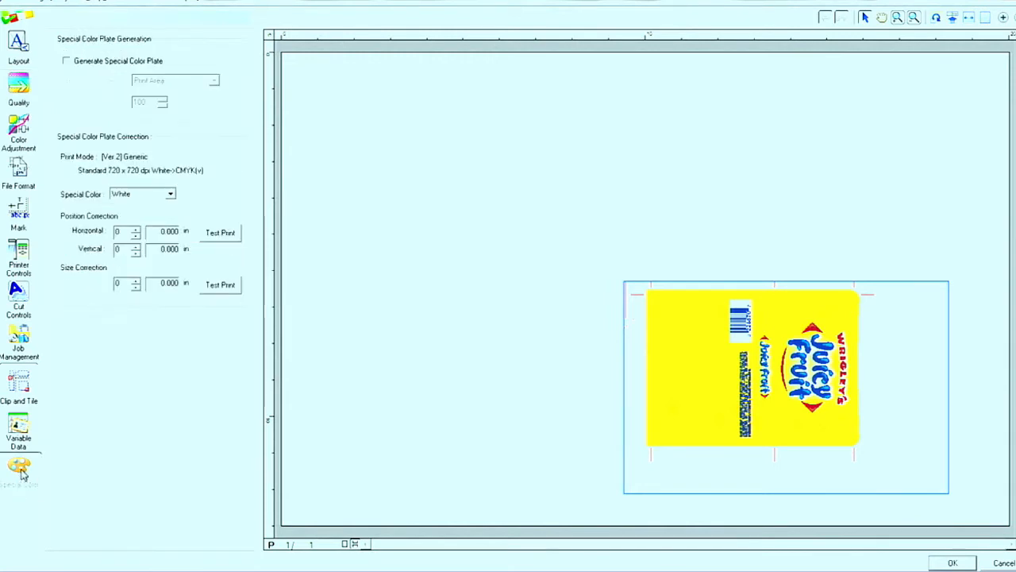
click(86, 69)
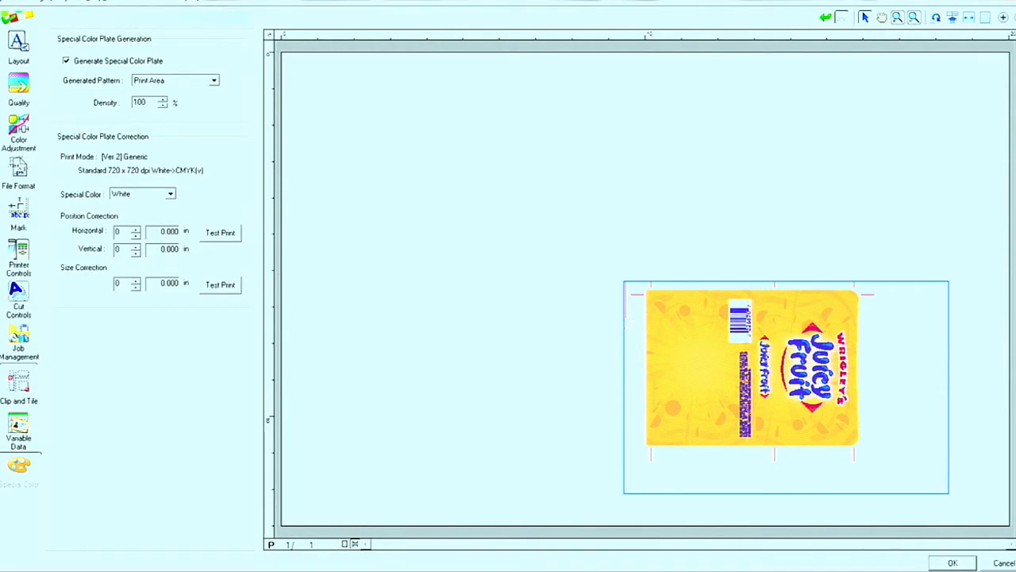
click(953, 562)
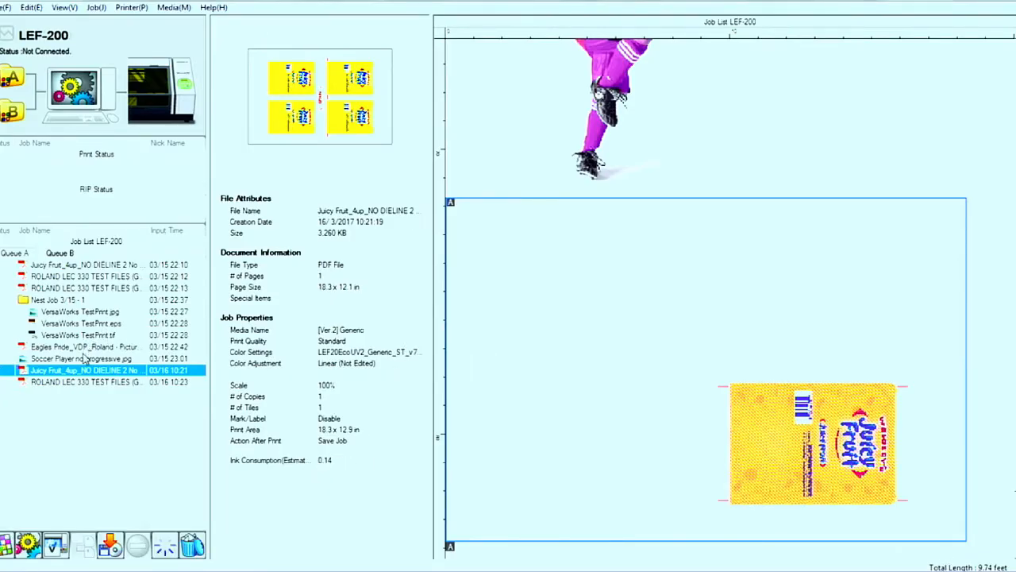
Add VersaWorks TestPrint.jpg from the Files for Webinar folder to Queue A.
click(5, 7)
click(15, 24)
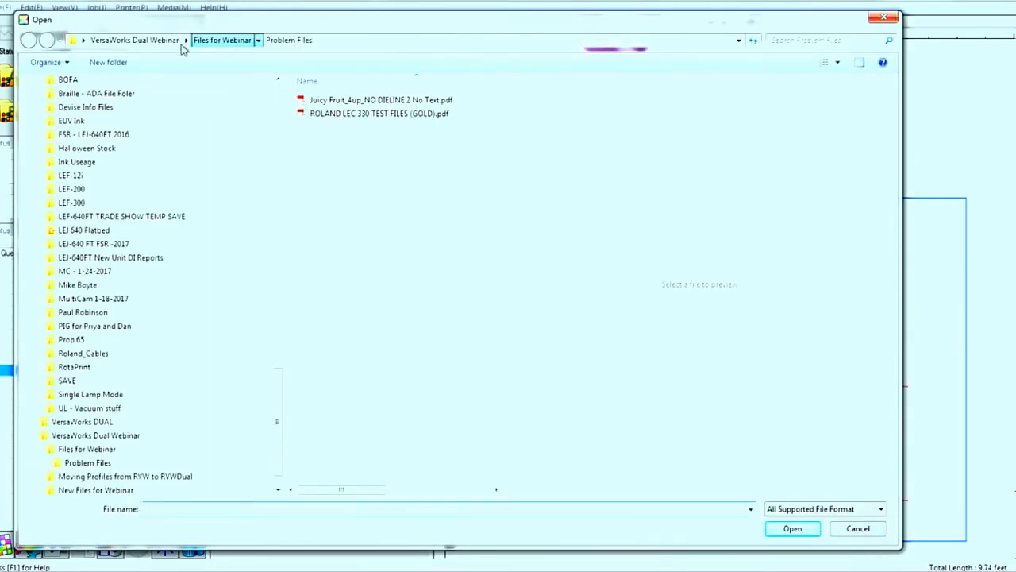
click(211, 42)
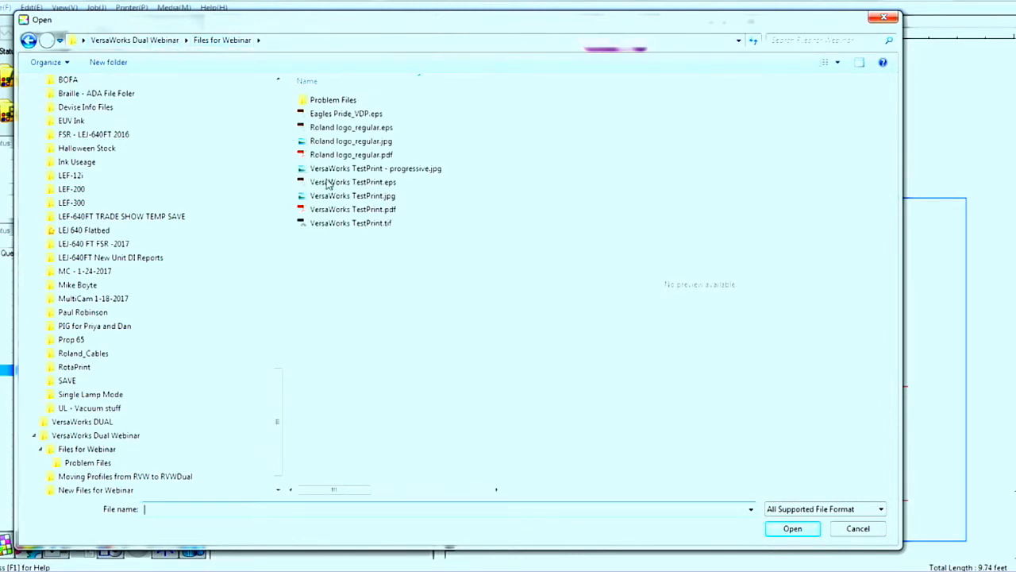
click(342, 196)
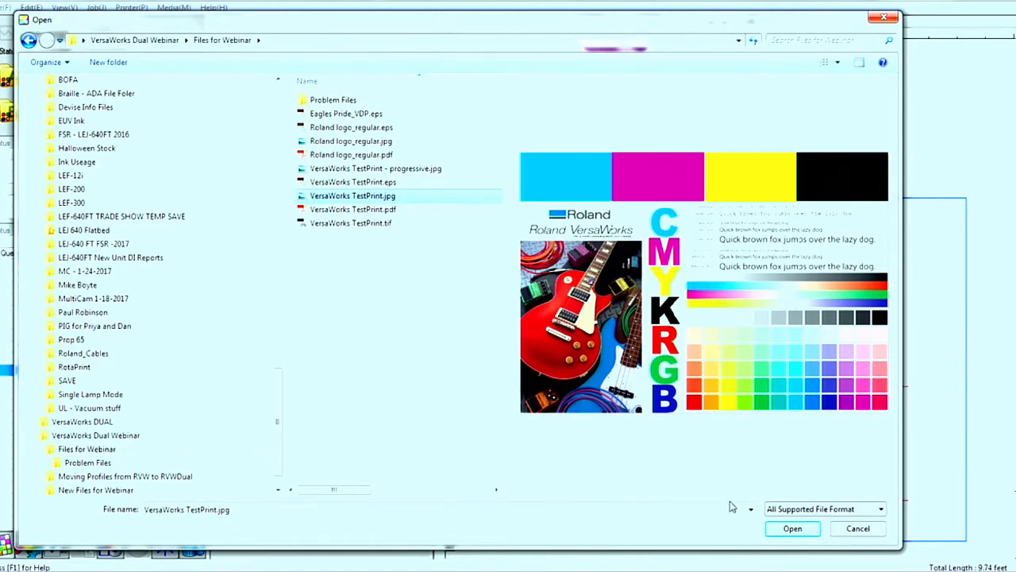
click(765, 528)
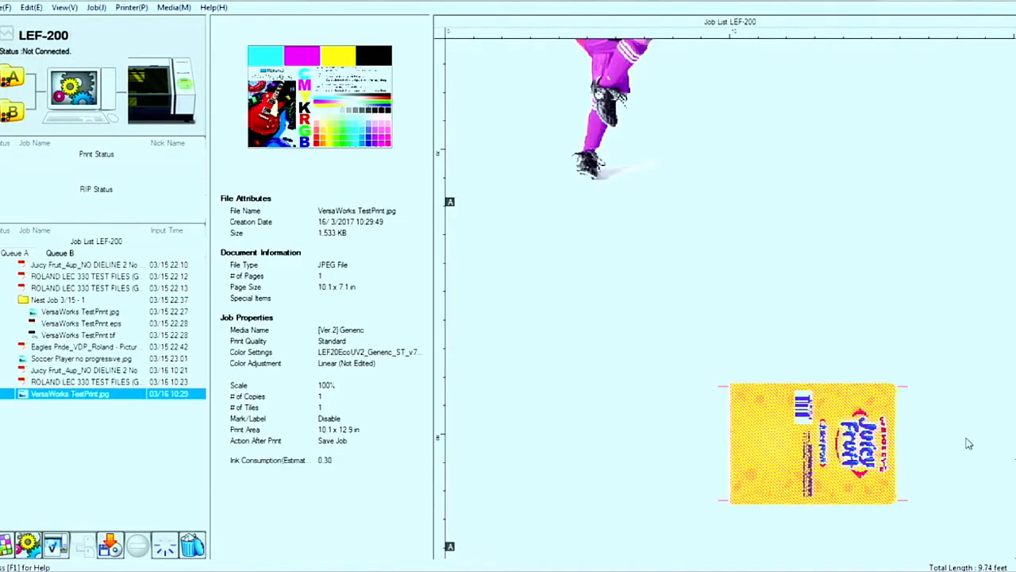
Try the Primer media type in the quality settings of the new VersaWorks TestPrint.jpg job.
drag(1015, 459, 1015, 525)
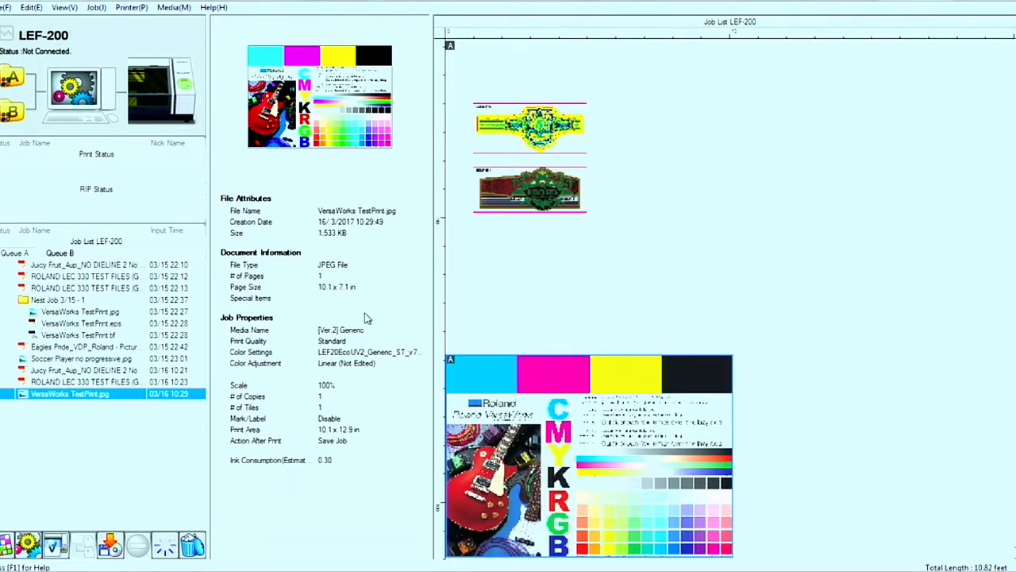
double_click(525, 431)
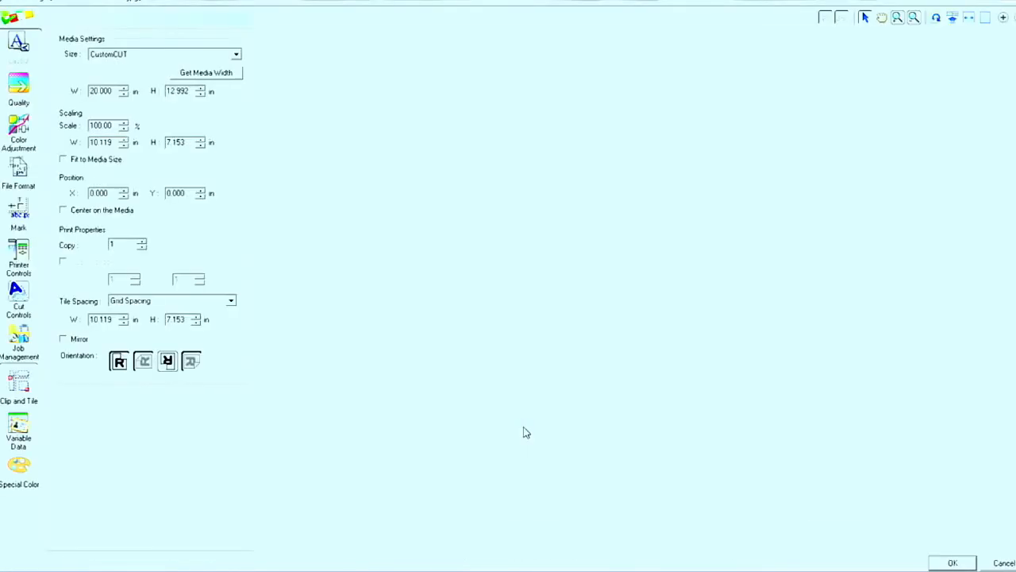
click(11, 90)
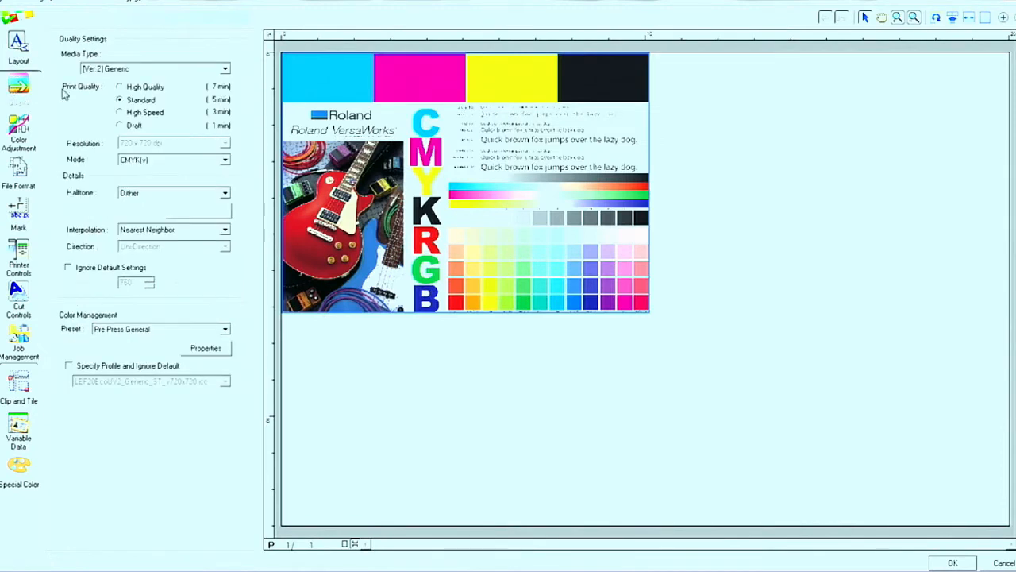
click(118, 70)
click(115, 97)
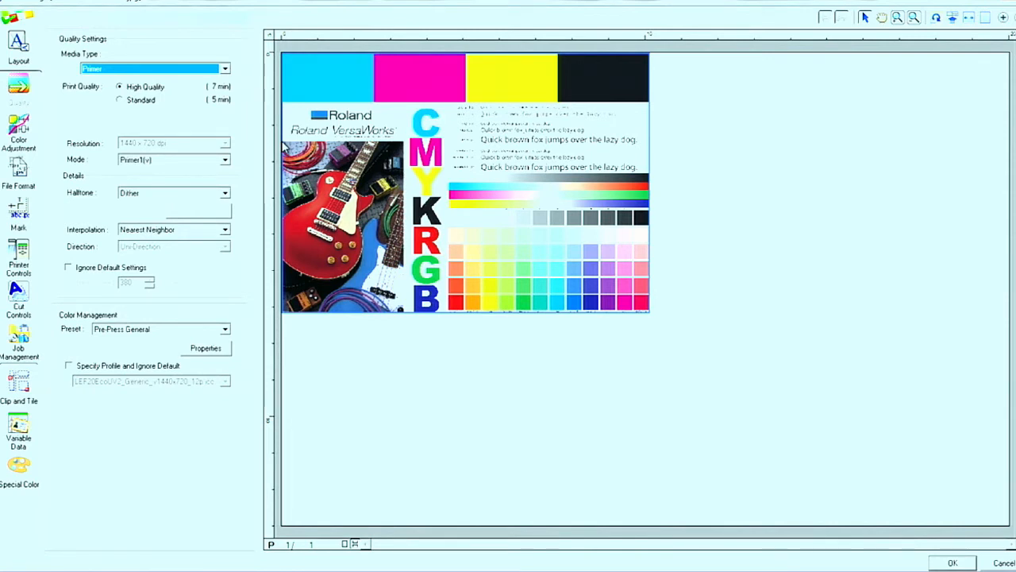
Try mirroring the test print and using the Primer2(v) print mode.
click(30, 56)
click(82, 340)
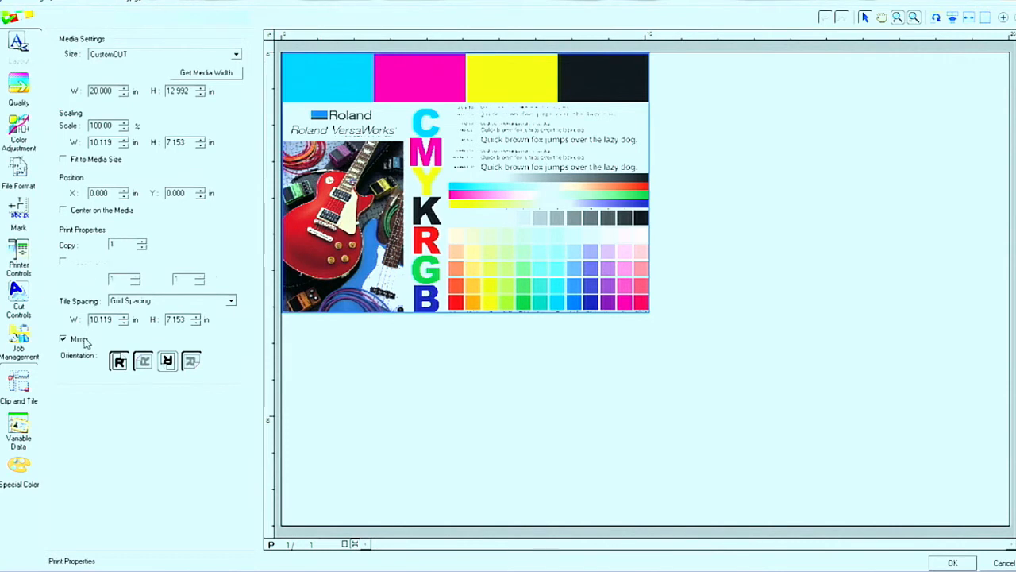
click(22, 96)
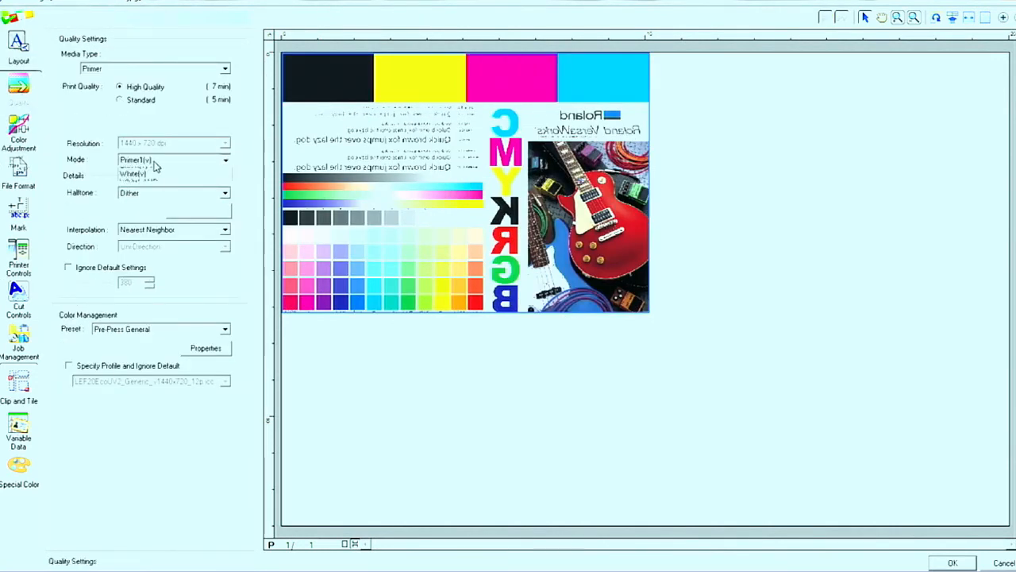
click(156, 164)
click(156, 181)
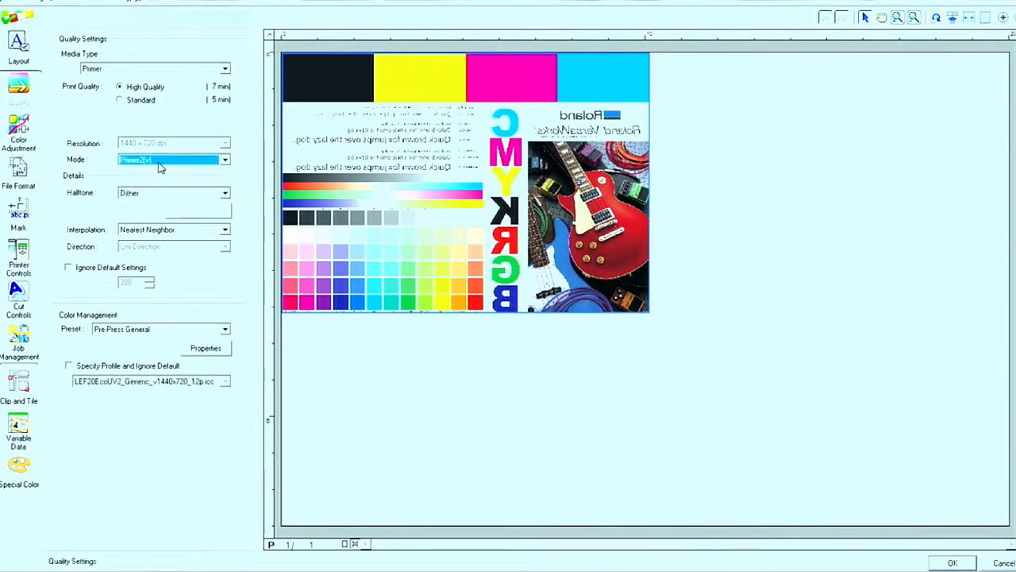
Try the Generic with Primer media type and check its special color plate settings, then close the job settings.
click(154, 70)
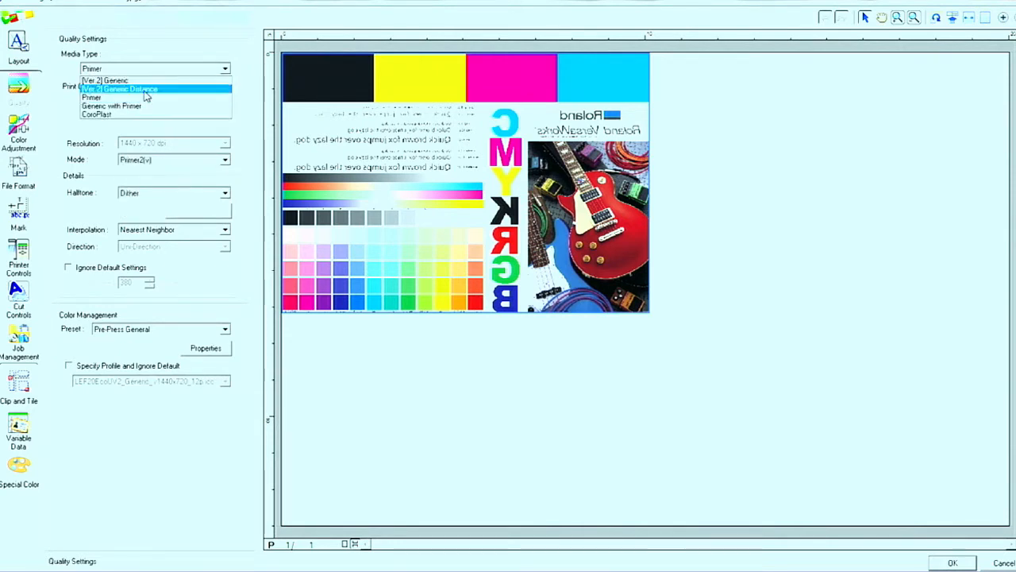
click(141, 107)
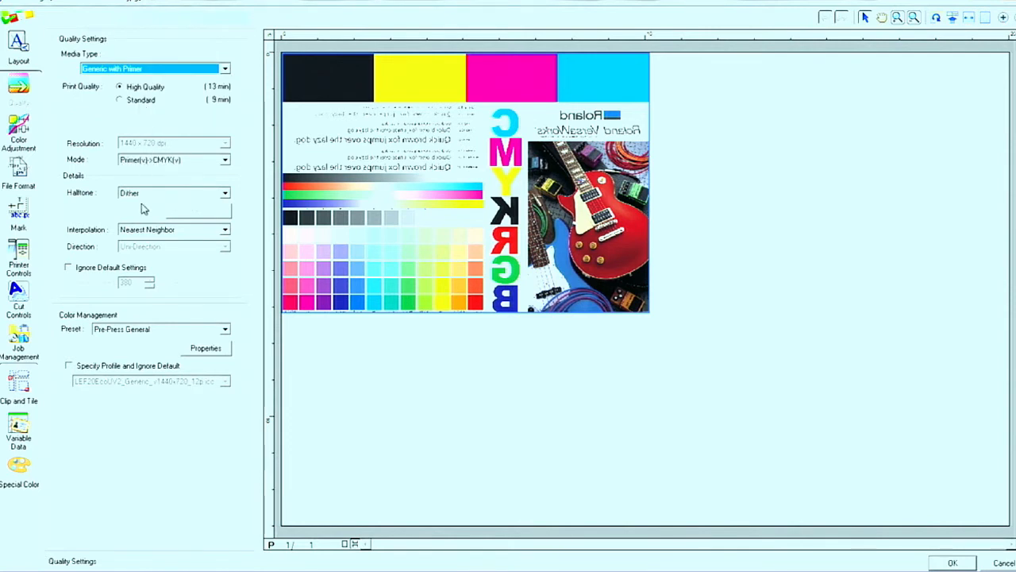
click(23, 468)
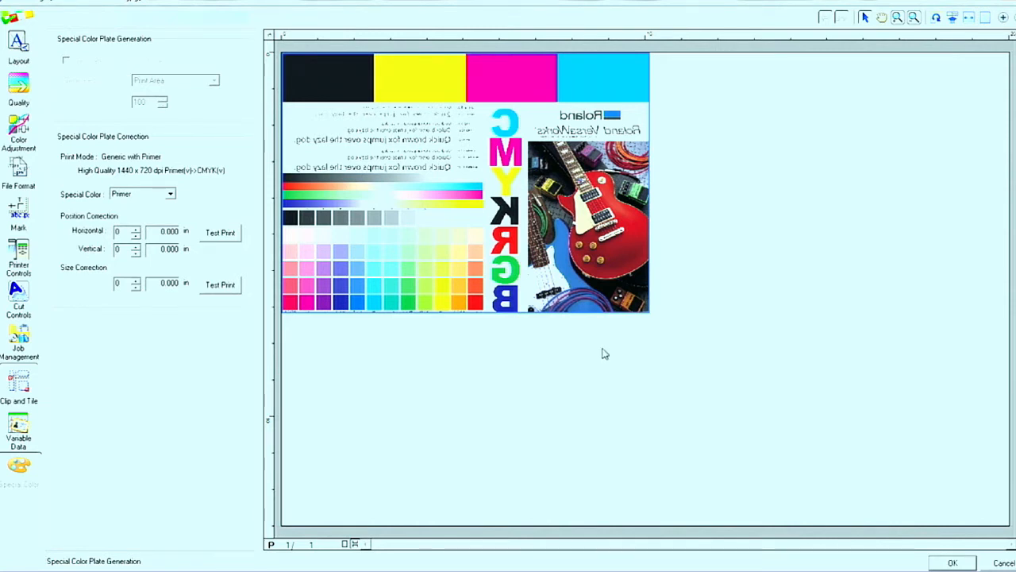
click(952, 562)
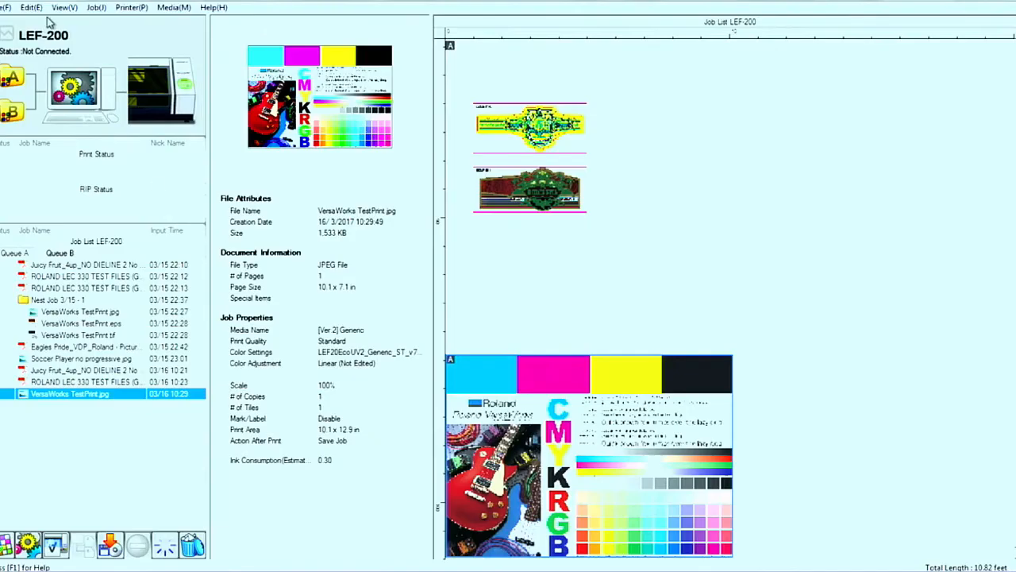
Add VersaWorks TestPrint.pdf to Queue A.
click(8, 7)
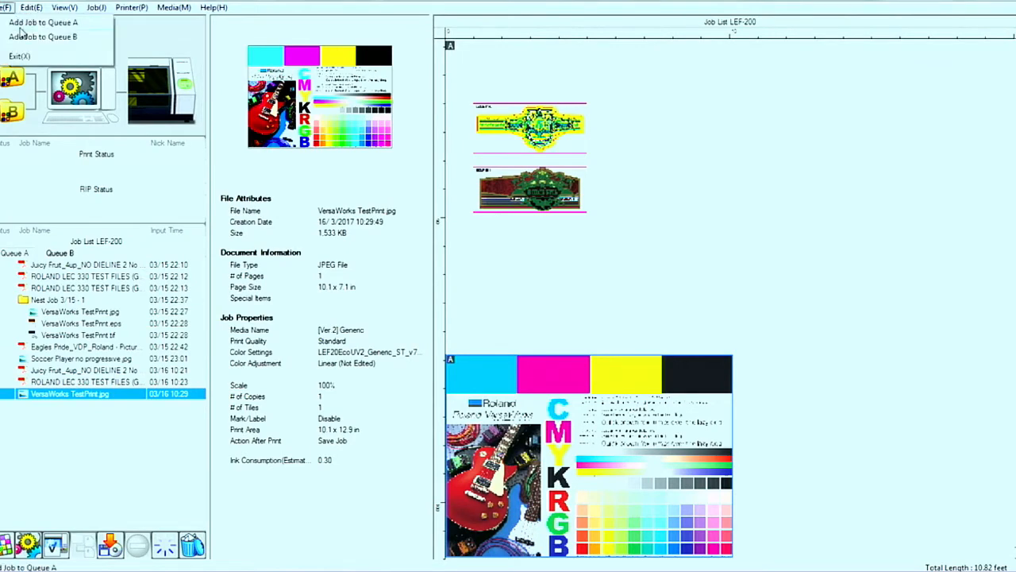
click(19, 24)
click(393, 211)
click(792, 528)
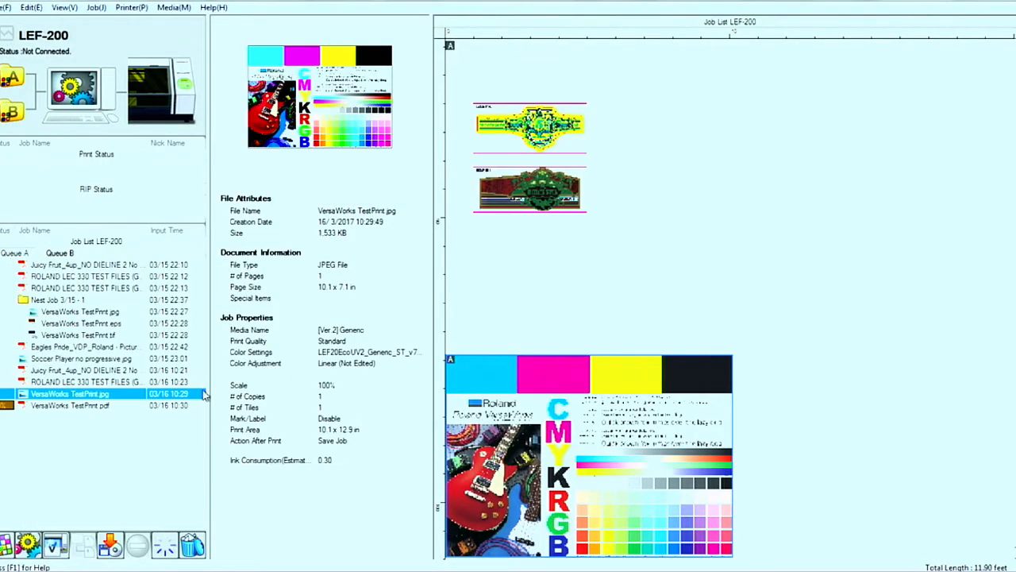
Set the VersaWorks TestPrint.pdf job's media type to Generic with Primer and enable special color plate generation.
click(48, 406)
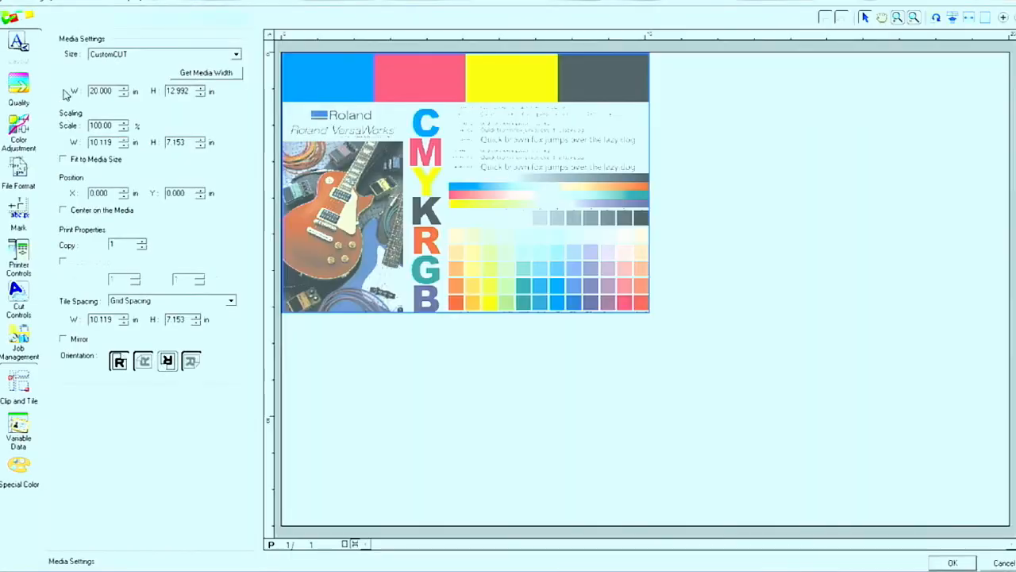
click(19, 85)
click(114, 69)
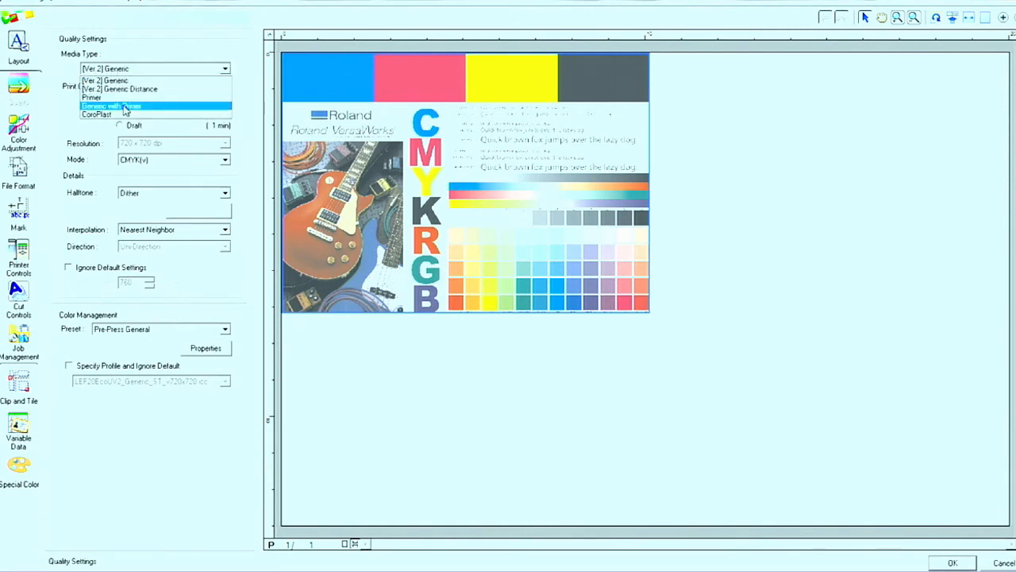
click(113, 106)
click(20, 466)
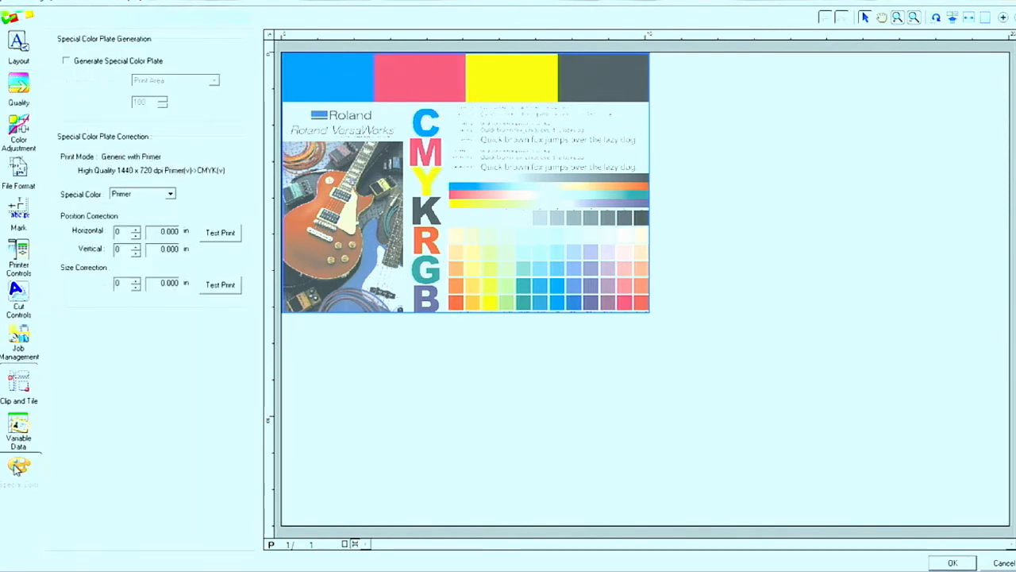
click(113, 63)
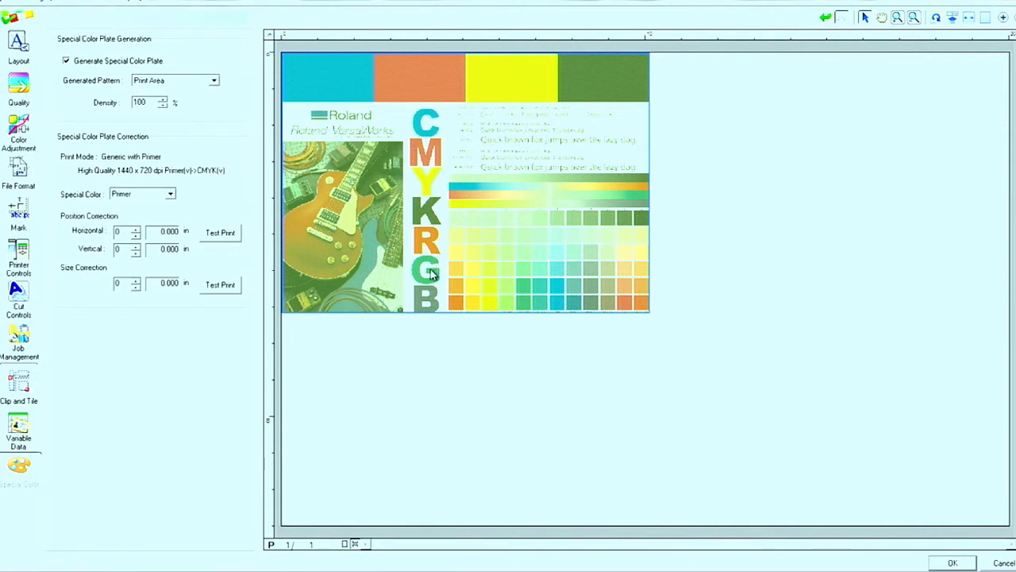
Try the Outside Print Area pattern for the special color plate, then set the pattern to Entire Image and apply the job settings.
click(179, 83)
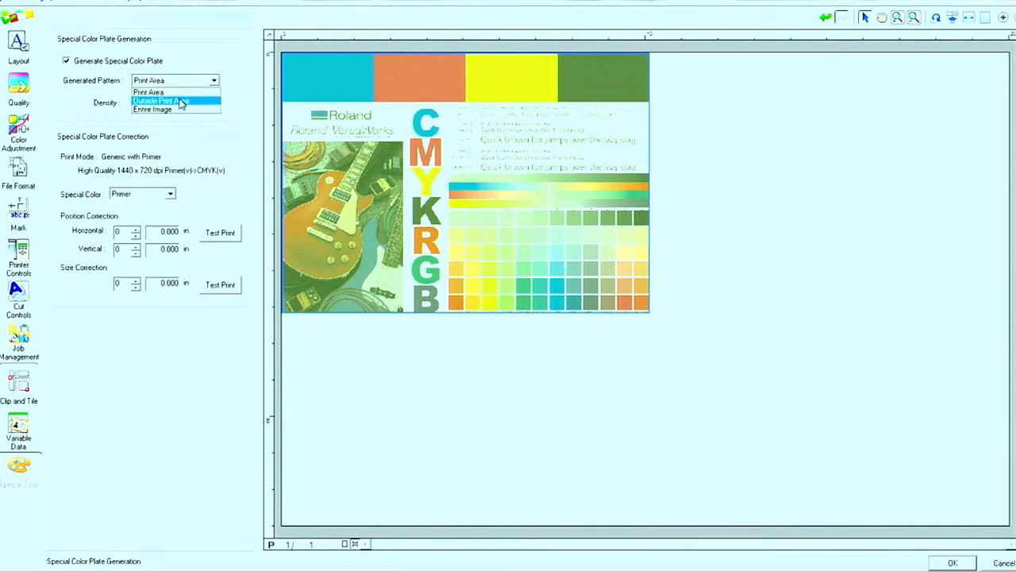
click(181, 103)
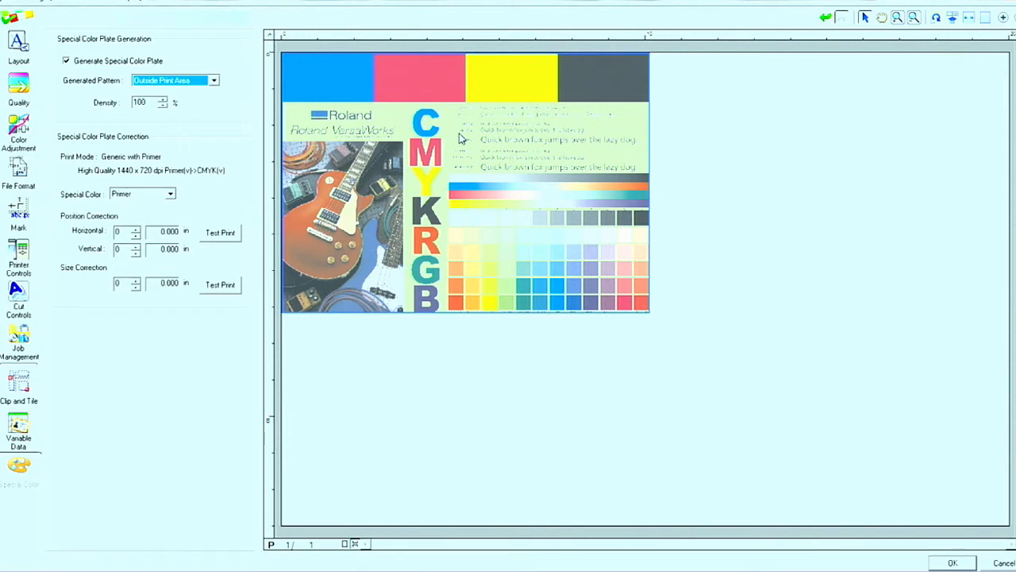
click(208, 81)
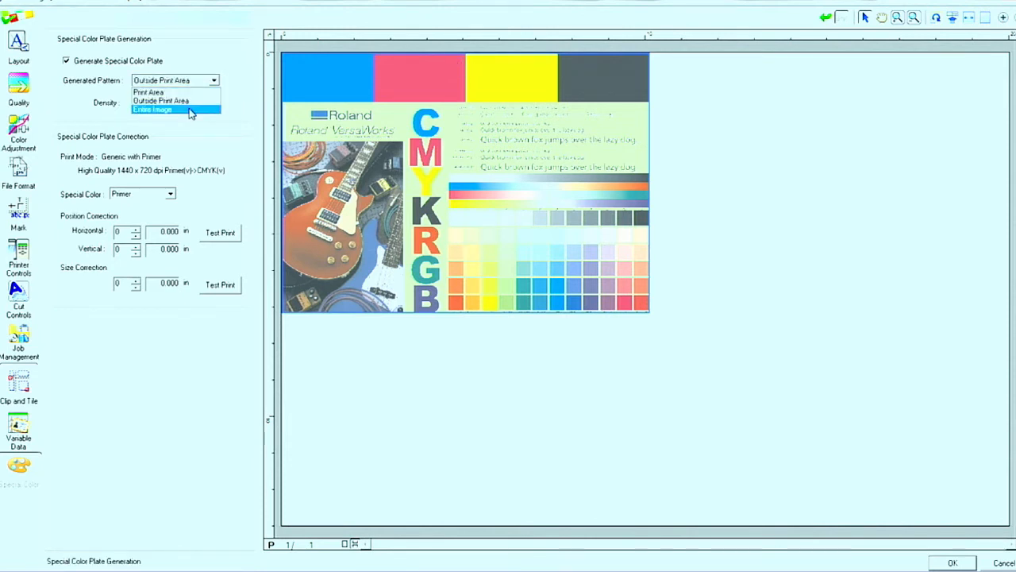
click(190, 111)
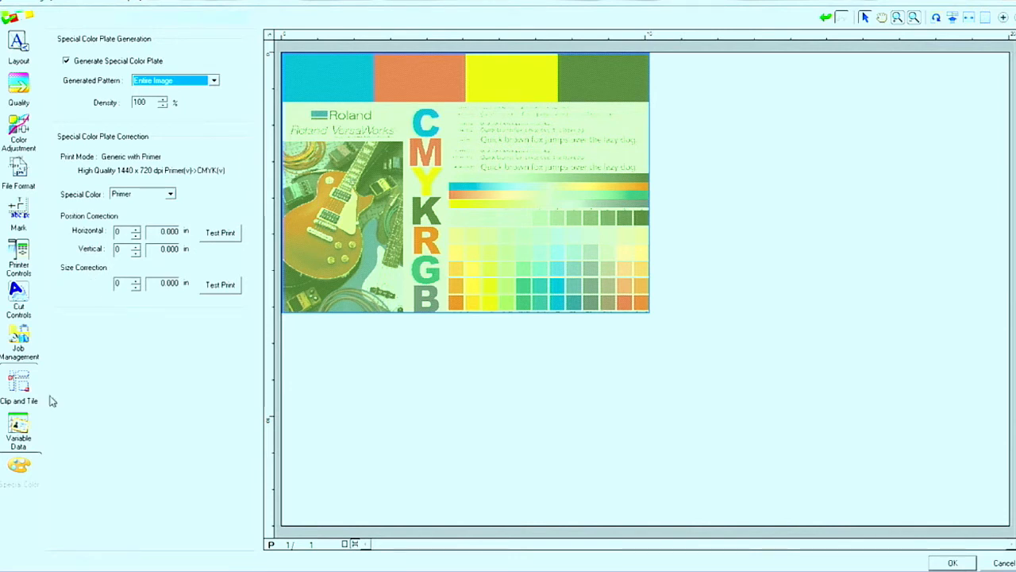
click(24, 60)
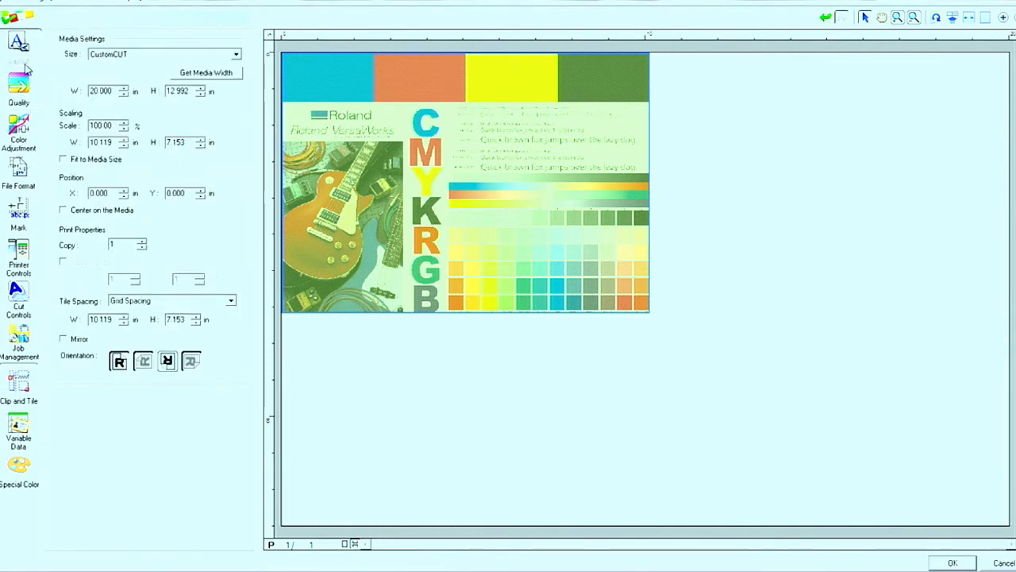
click(952, 564)
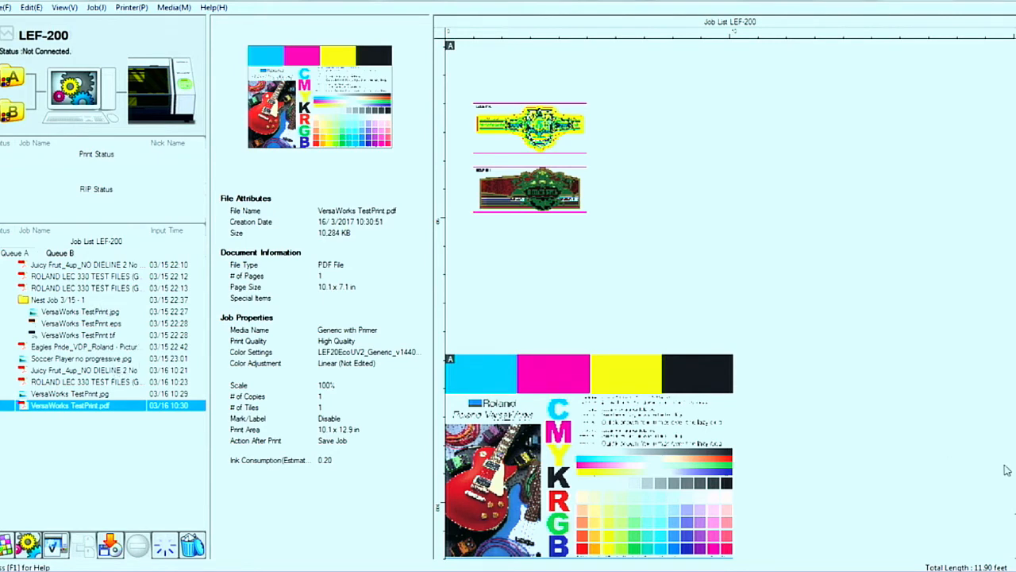
Find the clipped test print nest in the job layout and open the settings of Nest Job 3/15 - 1.
scroll(1013, 471, up, 3)
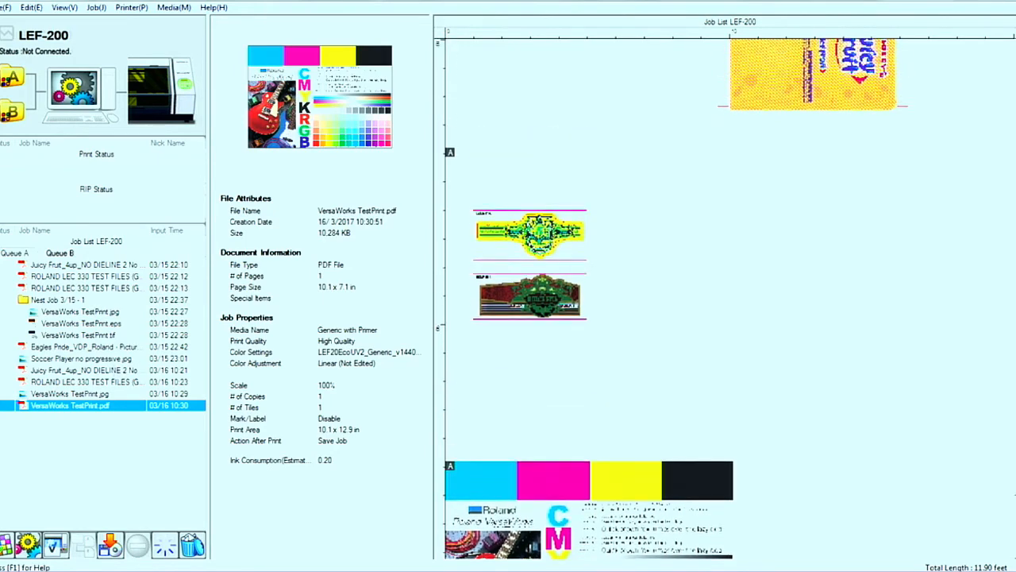
scroll(1013, 471, up, 20)
scroll(1014, 280, up, 12)
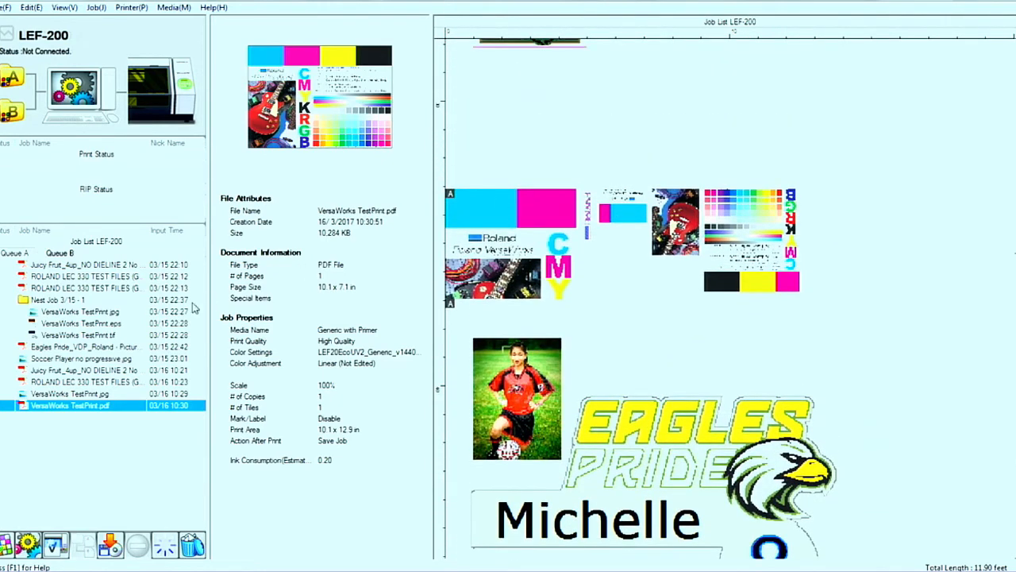
click(74, 310)
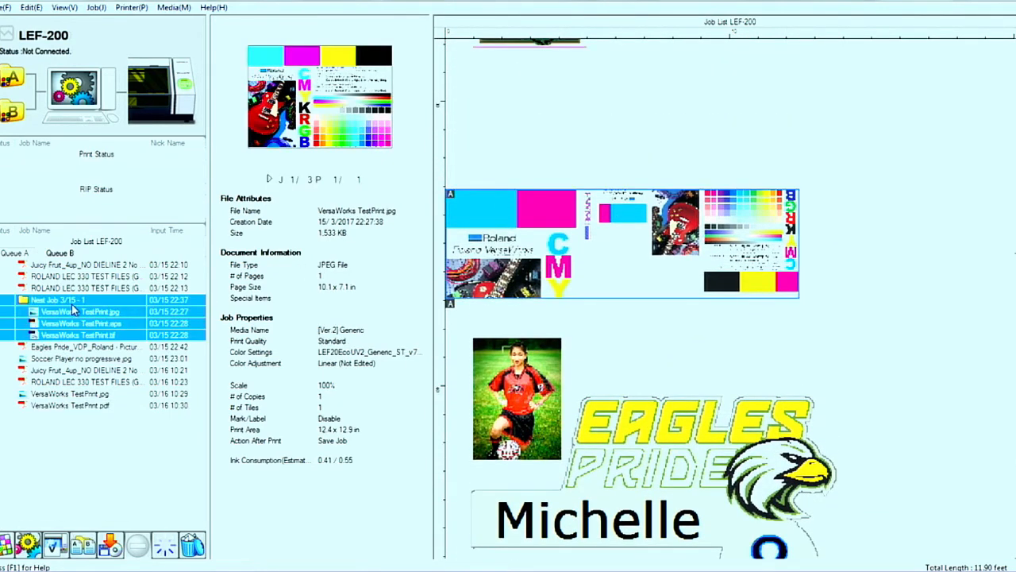
double_click(73, 311)
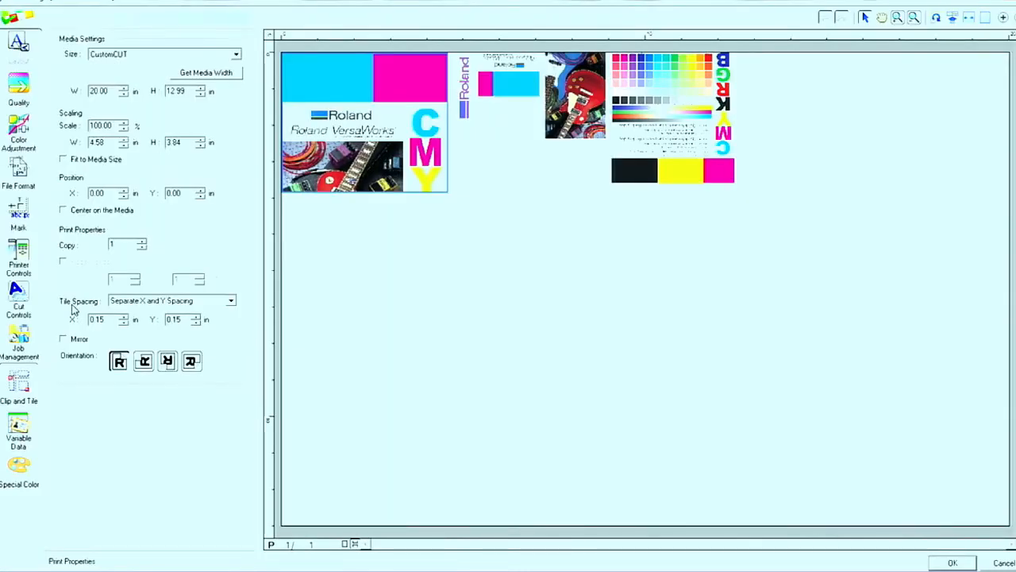
Try Grid Spacing for the clipped tiles with a grid 4.583 in wide and 3.844 in high, and check individual tiles.
click(191, 300)
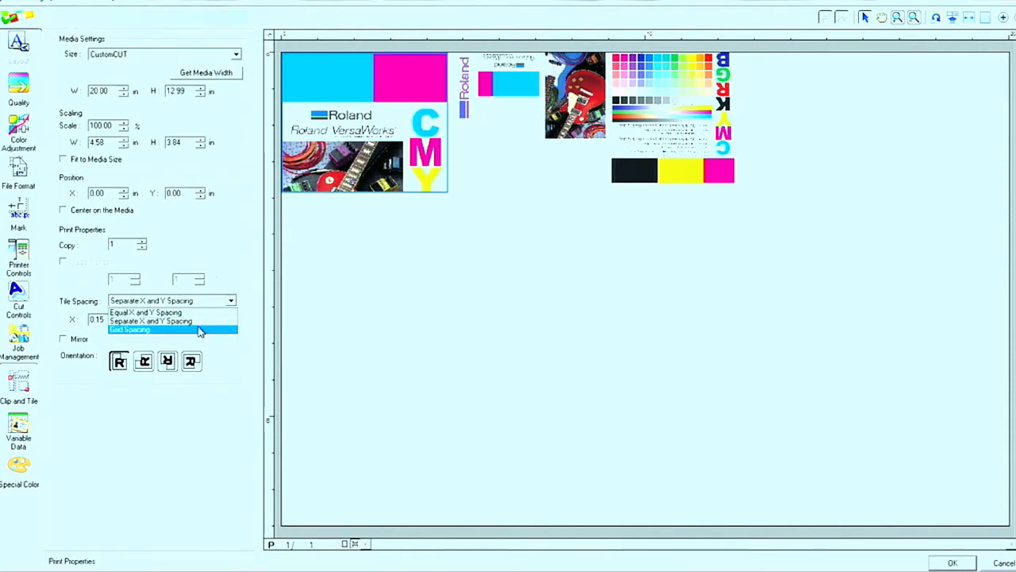
click(200, 330)
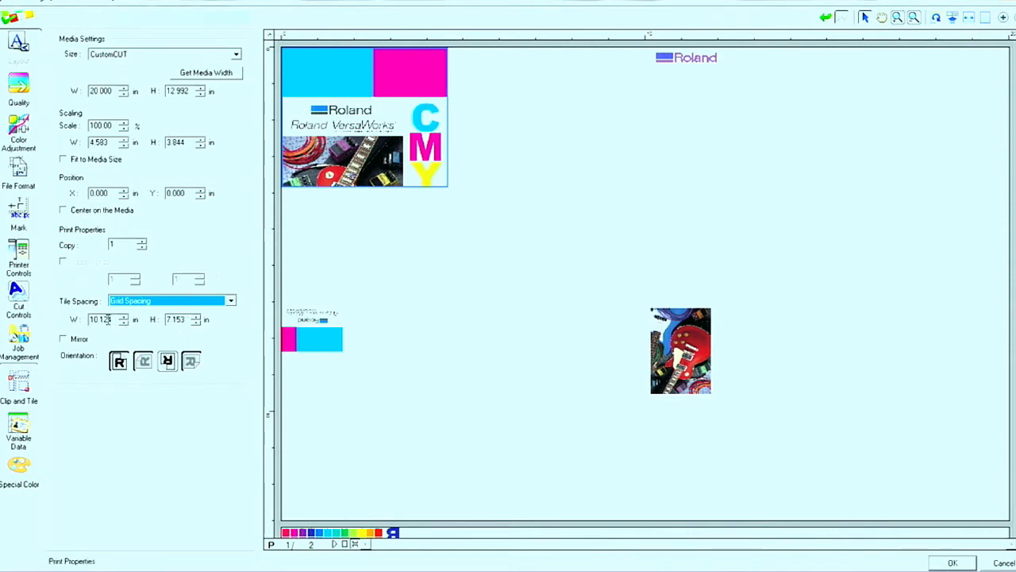
drag(109, 318, 87, 321)
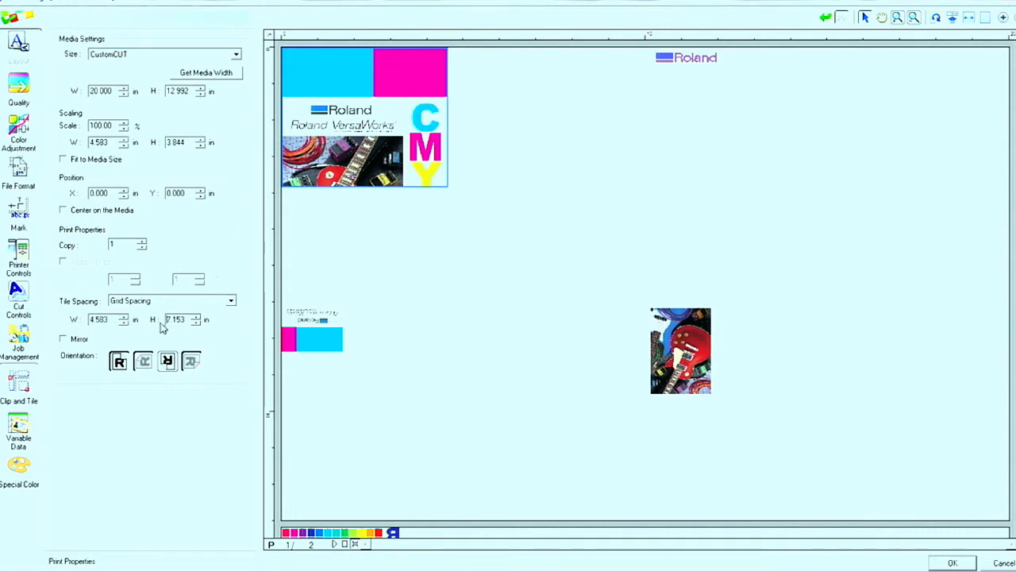
key(Tab)
text(1)
key(Tab)
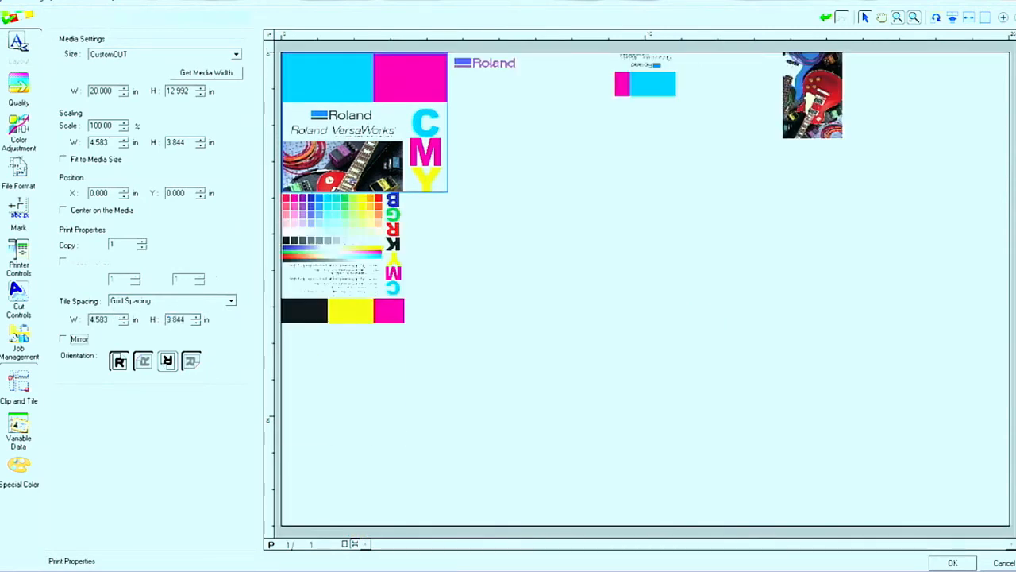
click(375, 307)
click(610, 122)
click(642, 75)
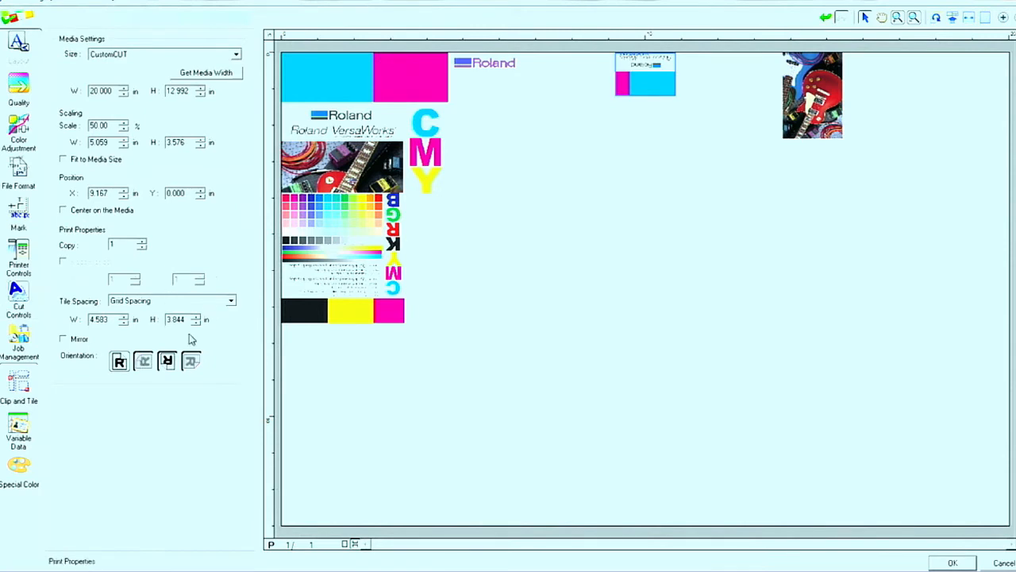
Try Equal X and Y Spacing for the tiles with a spacing of 0.25 in.
click(184, 303)
click(178, 312)
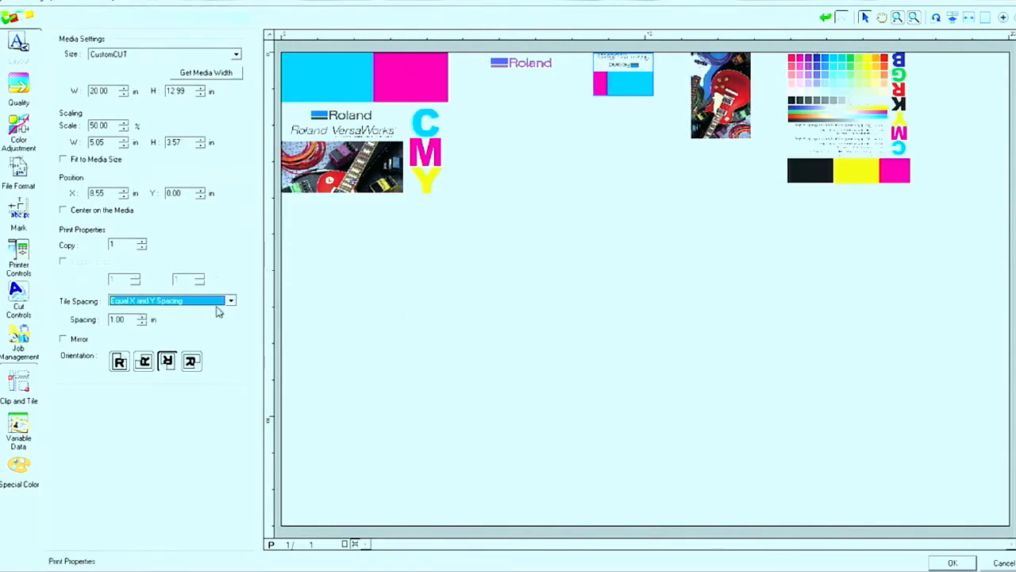
click(142, 323)
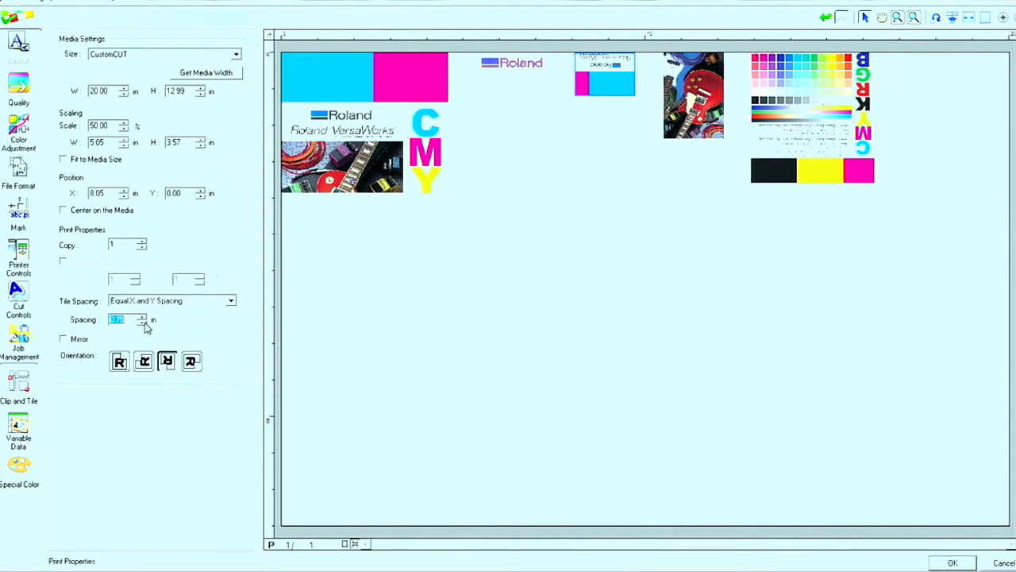
click(144, 324)
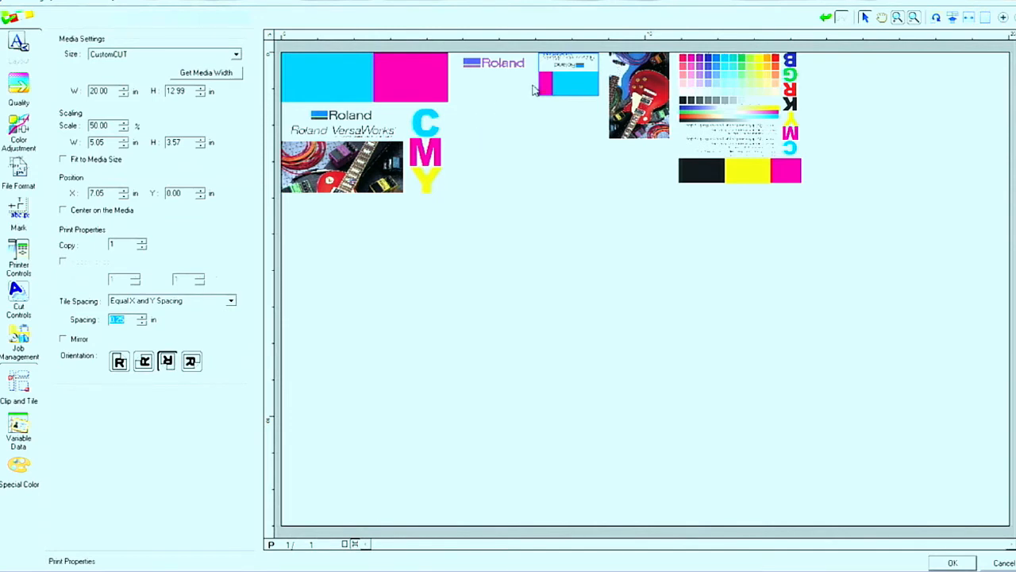
Move the rotated cyan and magenta tile, the guitar tile and the small Roland logo tile to free spots on the media.
drag(568, 77, 553, 258)
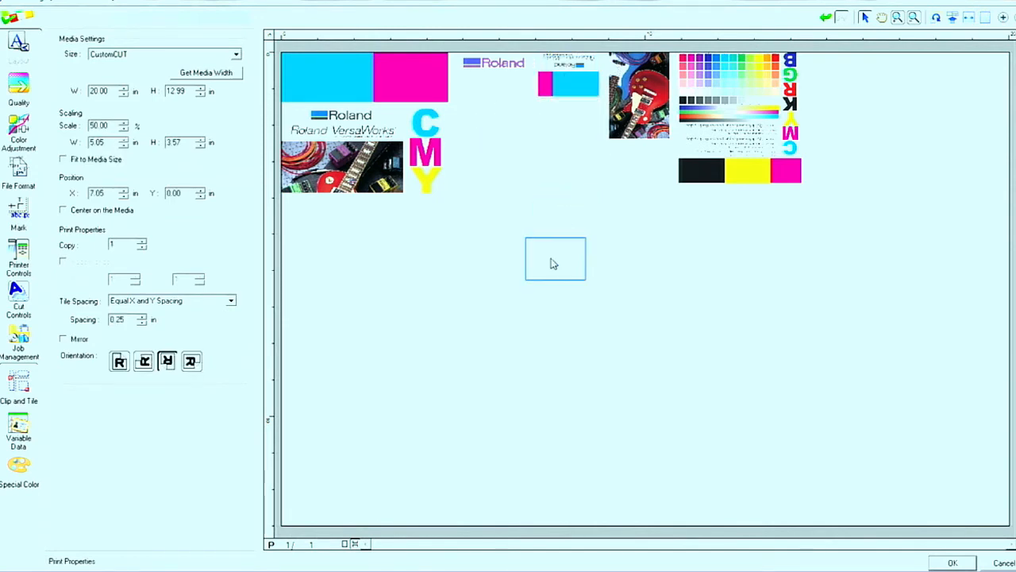
drag(668, 120, 404, 302)
drag(481, 74, 556, 147)
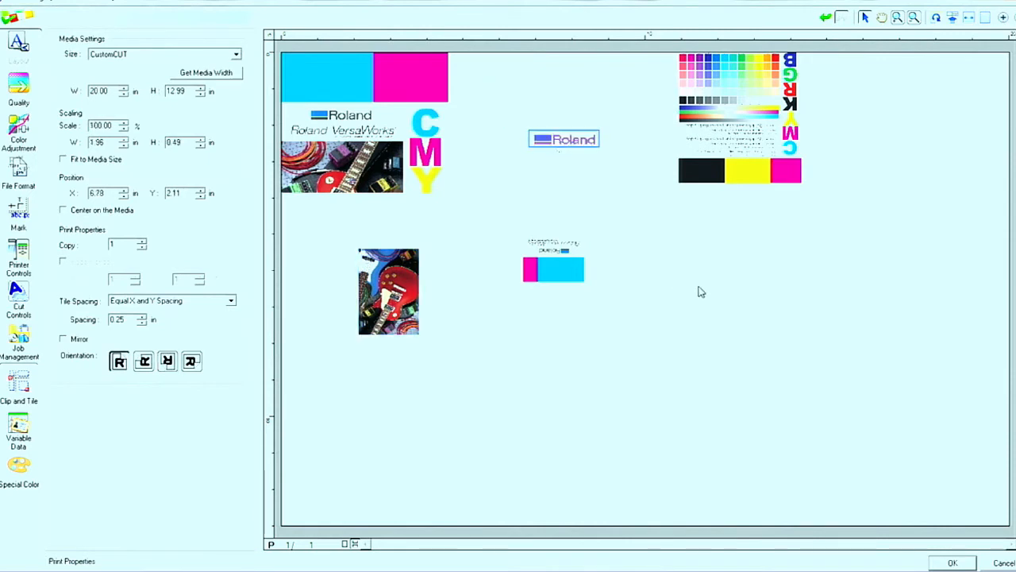
Switch the tile spacing back to Grid Spacing and check the grid positions of the individual clipped tiles.
click(204, 302)
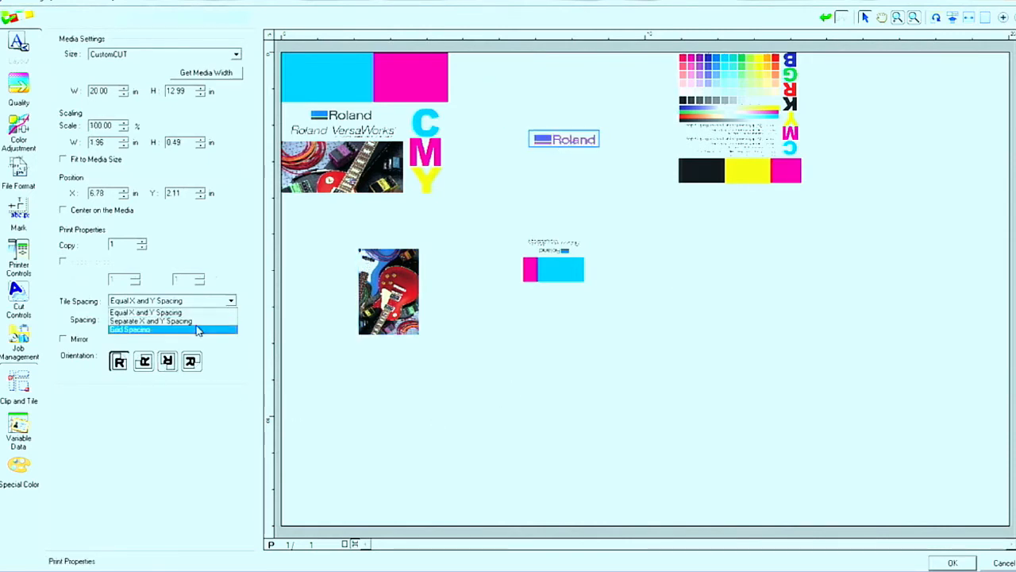
click(198, 331)
click(556, 188)
click(638, 84)
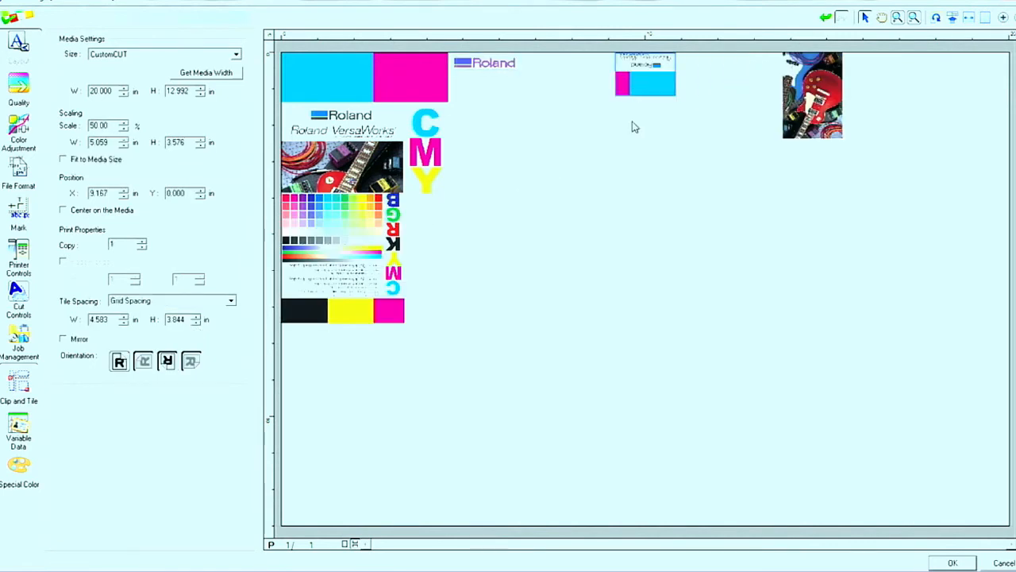
click(511, 67)
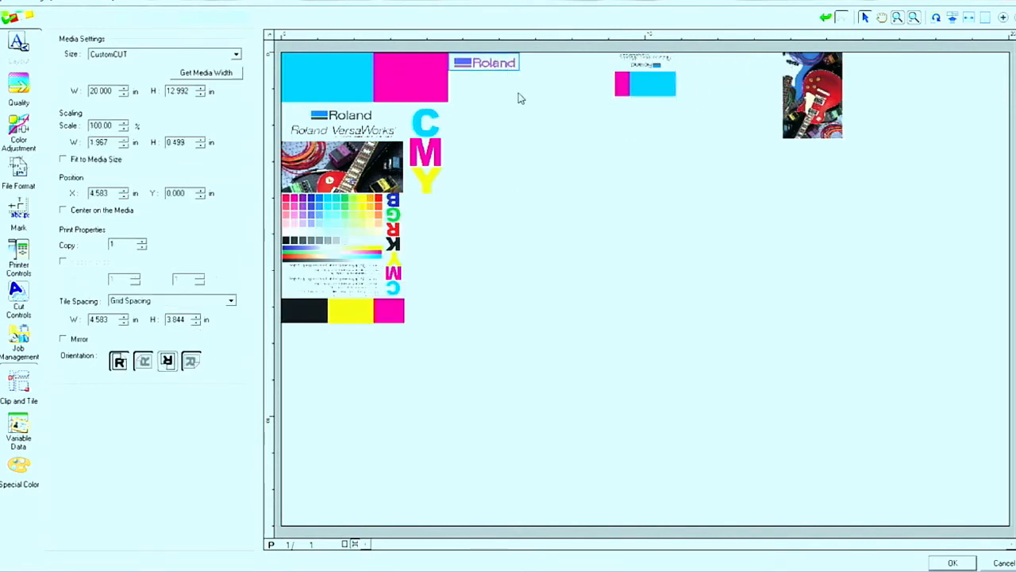
click(840, 107)
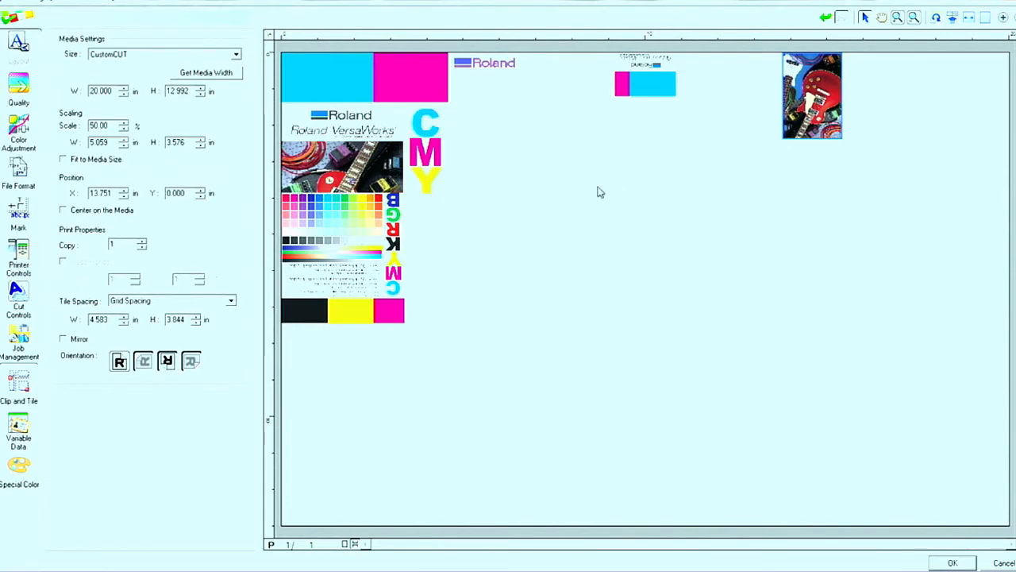
click(361, 264)
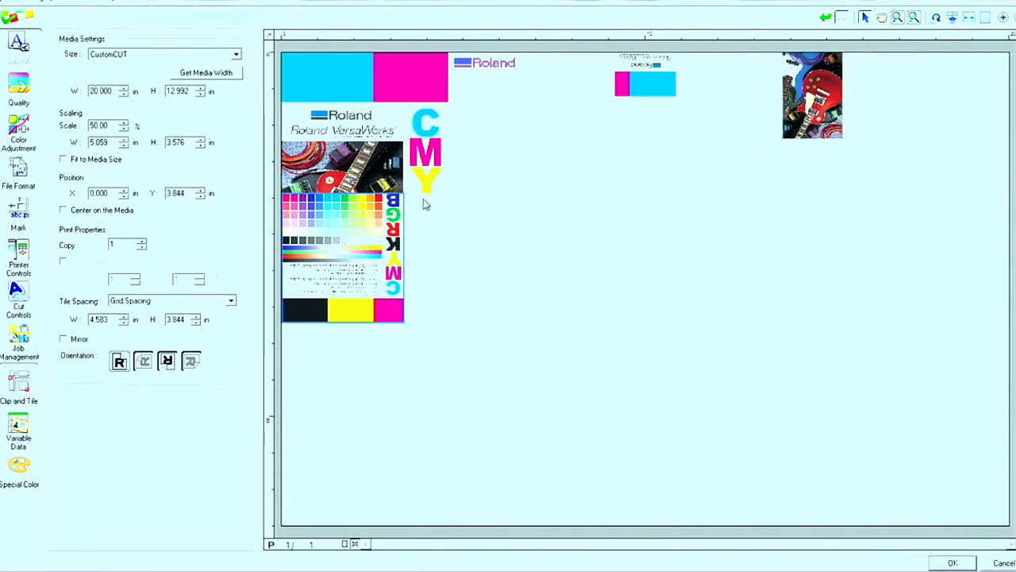
Move the color chart tile to the third column of the second grid row and select the guitar tile.
drag(445, 211, 443, 213)
drag(386, 277, 464, 321)
drag(533, 234, 657, 278)
click(830, 119)
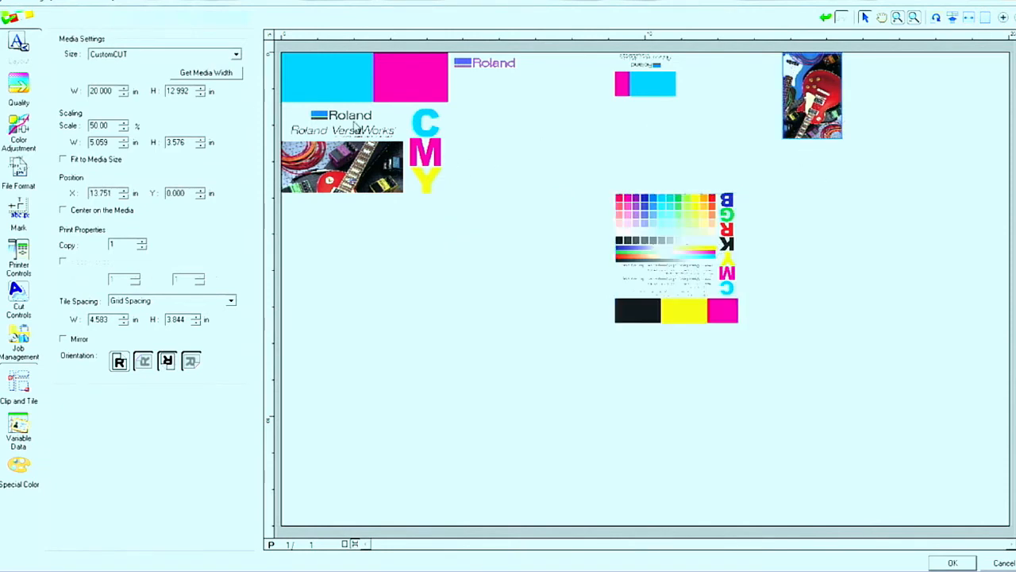
Return the tiles to Separate X and Y Spacing and move the color chart tile to about X 11.25 in, Y 3.41 in.
click(166, 303)
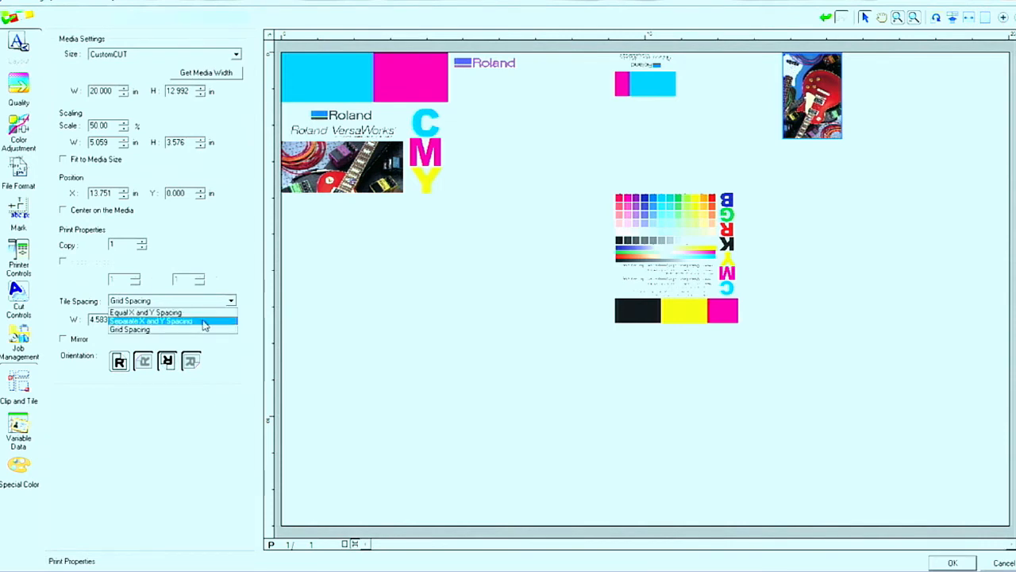
click(204, 322)
click(695, 119)
drag(695, 119, 720, 243)
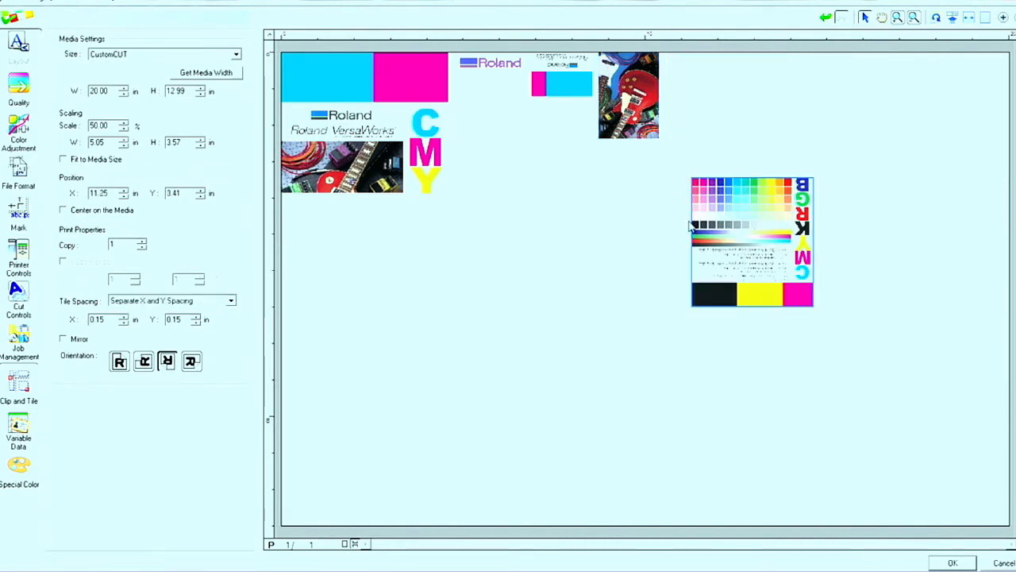
Rotate the guitar tile's job to the second orientation option.
click(144, 364)
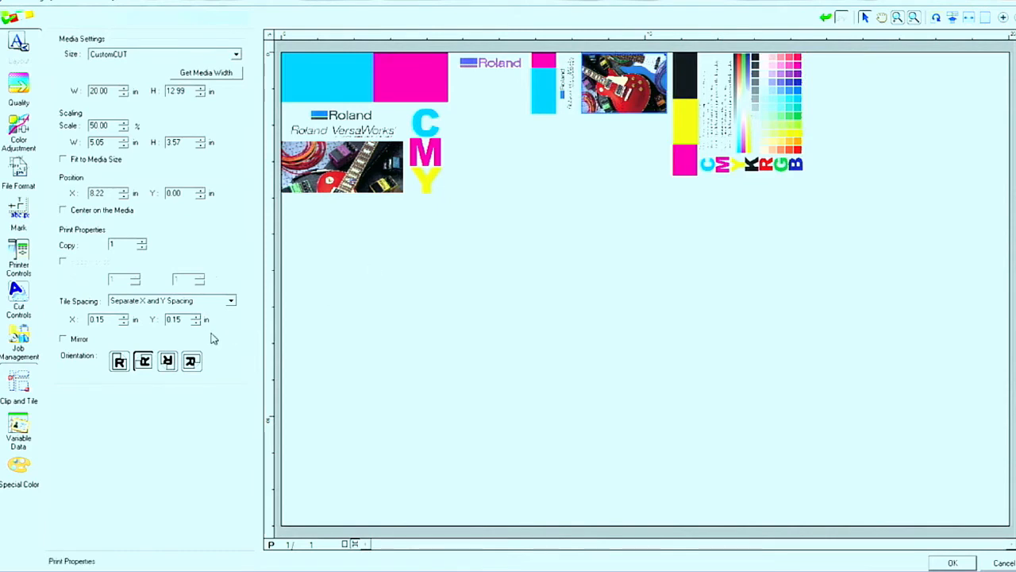
Try the guitar tile's job in the third orientation option, reposition its tiles, and return it to the second orientation.
click(167, 361)
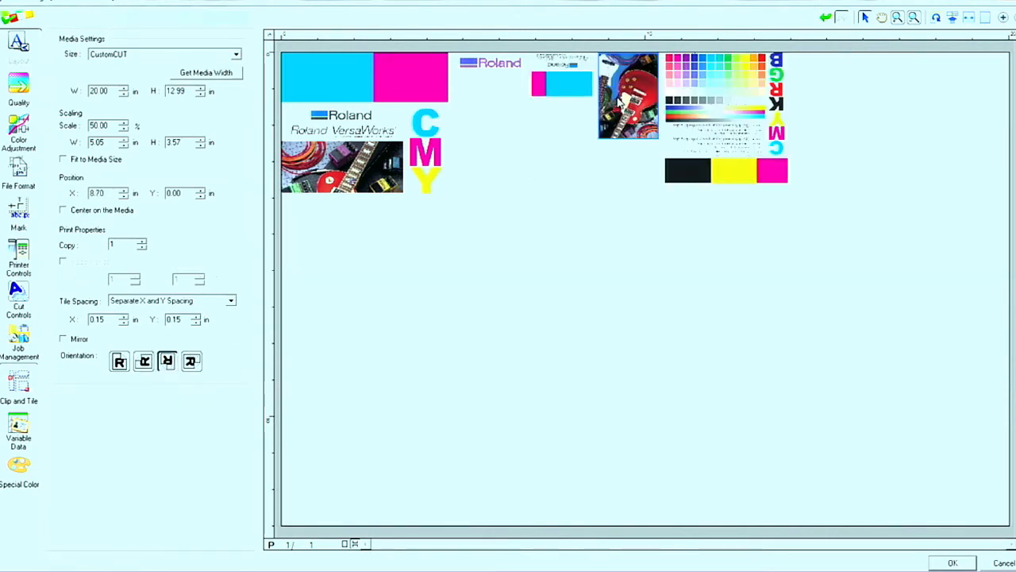
drag(637, 96, 508, 333)
drag(721, 156, 661, 147)
click(569, 250)
click(512, 320)
click(144, 362)
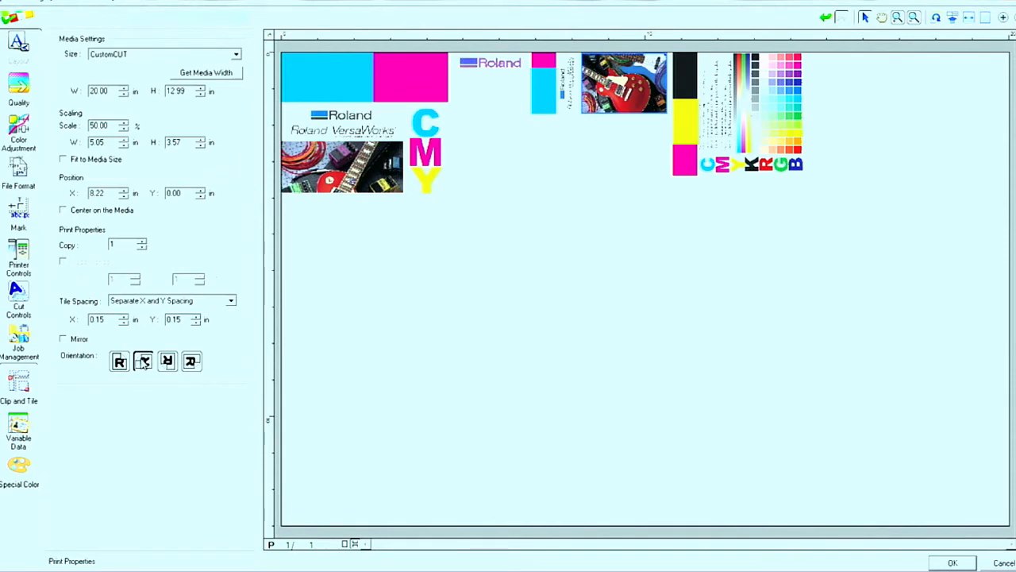
Move the guitar tile below the small Roland logo and set the large CMY test print tile to the second orientation option.
drag(638, 83, 523, 169)
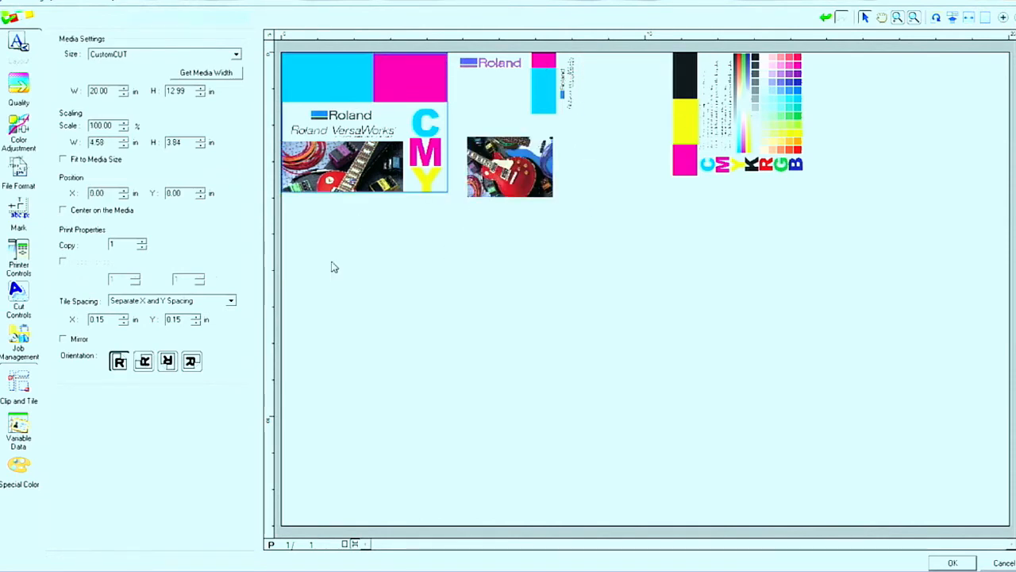
click(146, 367)
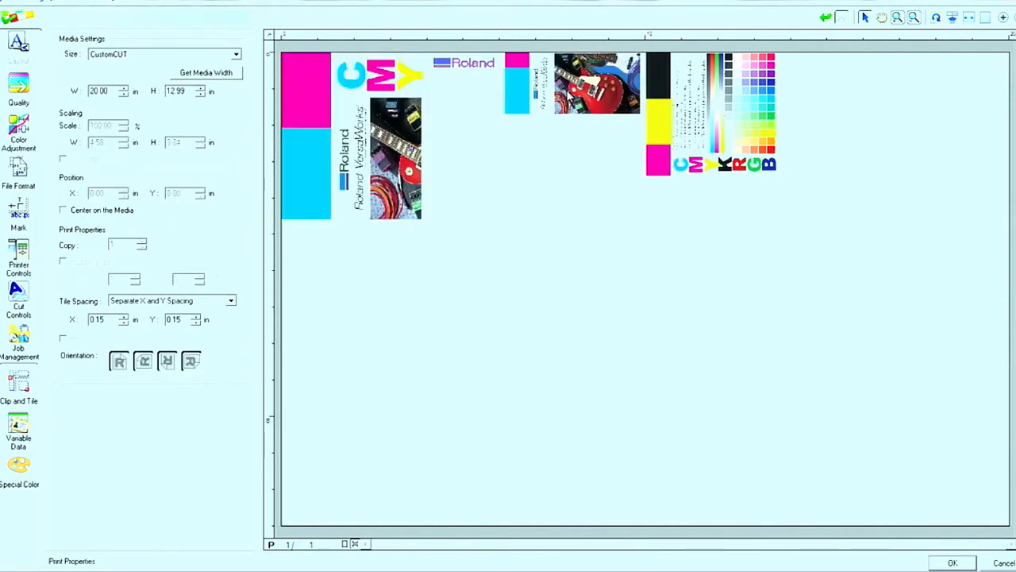
Spread out the guitar and cyan-magenta tiles, place the color chart tile at about X 8.53 in, Y 2.23 in, and apply the nested layout.
drag(597, 83, 509, 191)
drag(528, 86, 400, 283)
drag(701, 134, 647, 211)
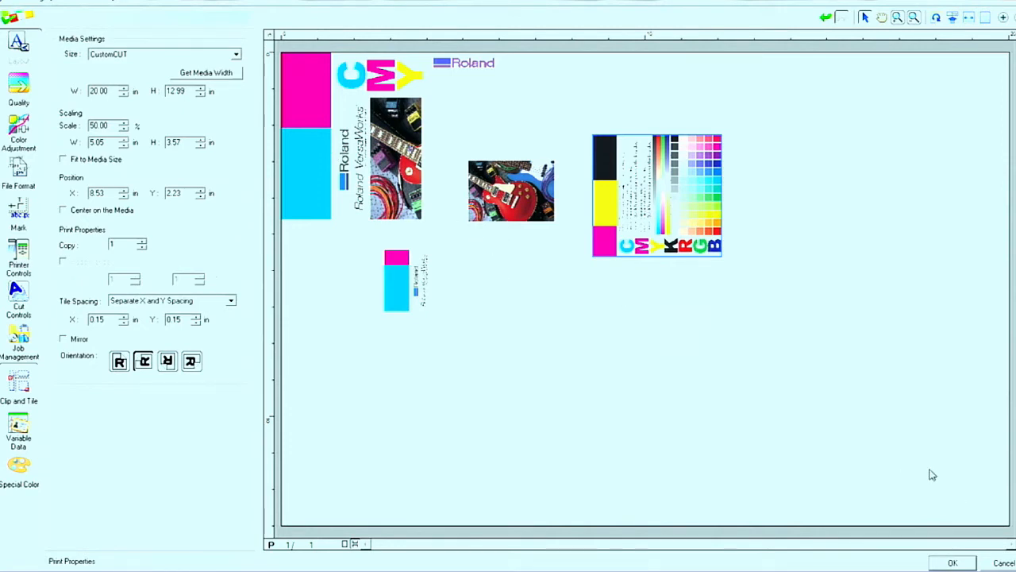
click(952, 562)
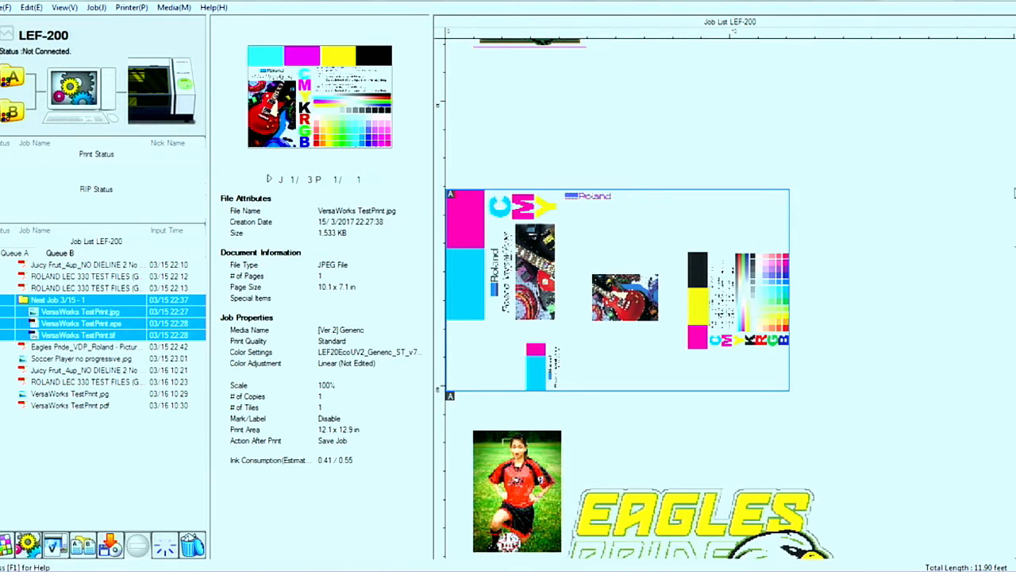
scroll(1014, 247, down, 5)
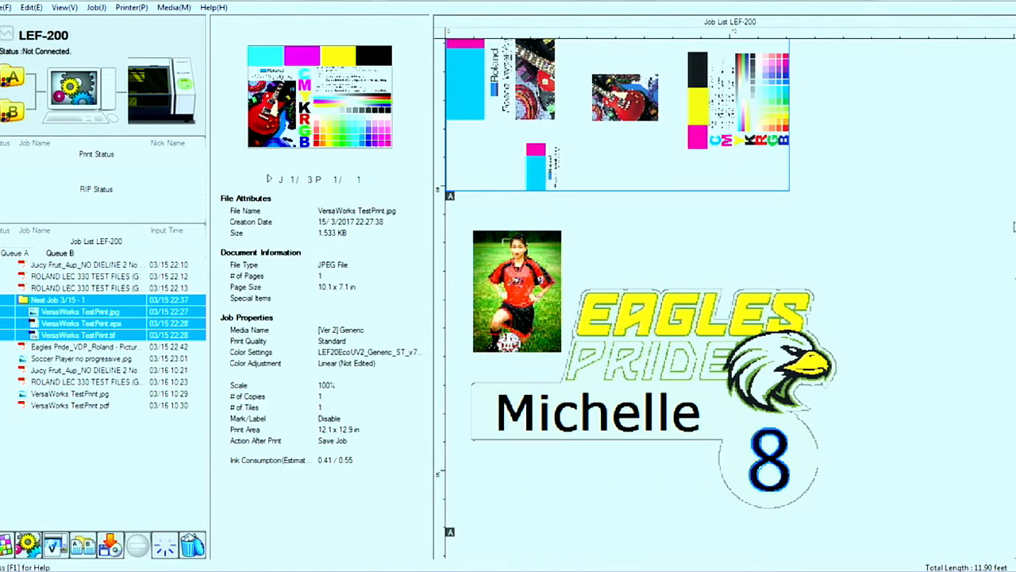
click(115, 468)
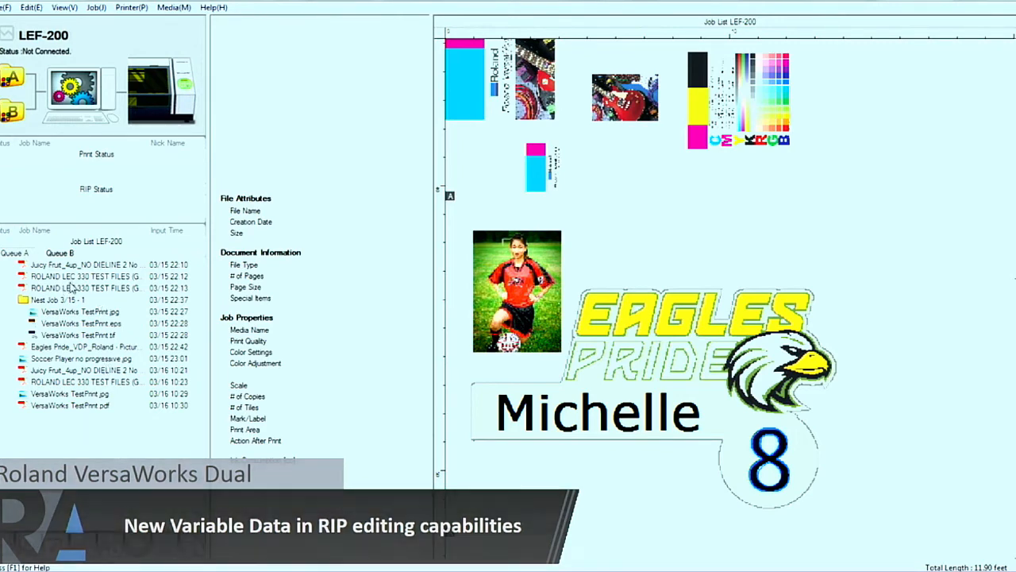
Open the variable data settings of the existing Eagles Pride job and place the Attributes window clear of the artwork.
click(618, 373)
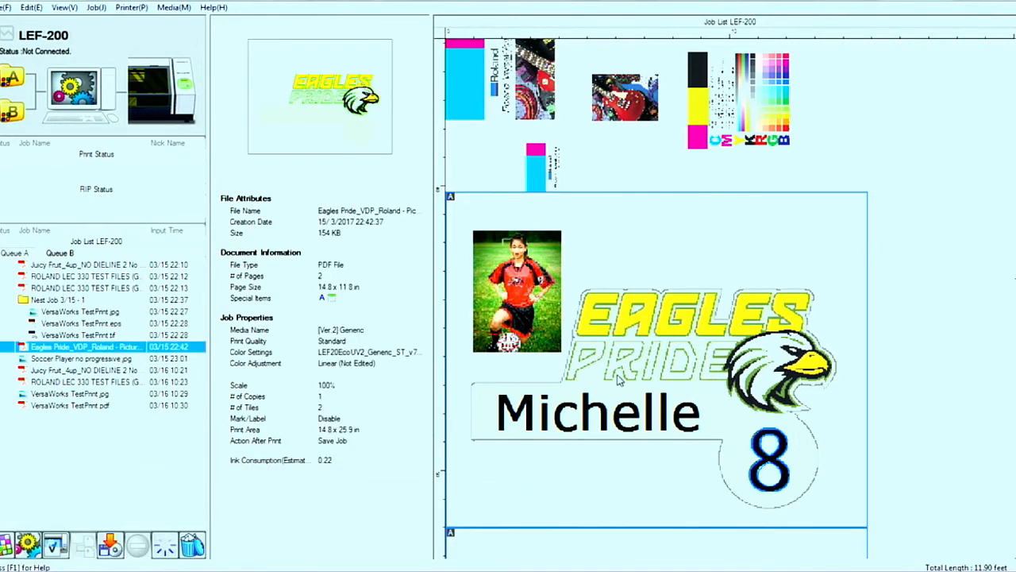
double_click(617, 373)
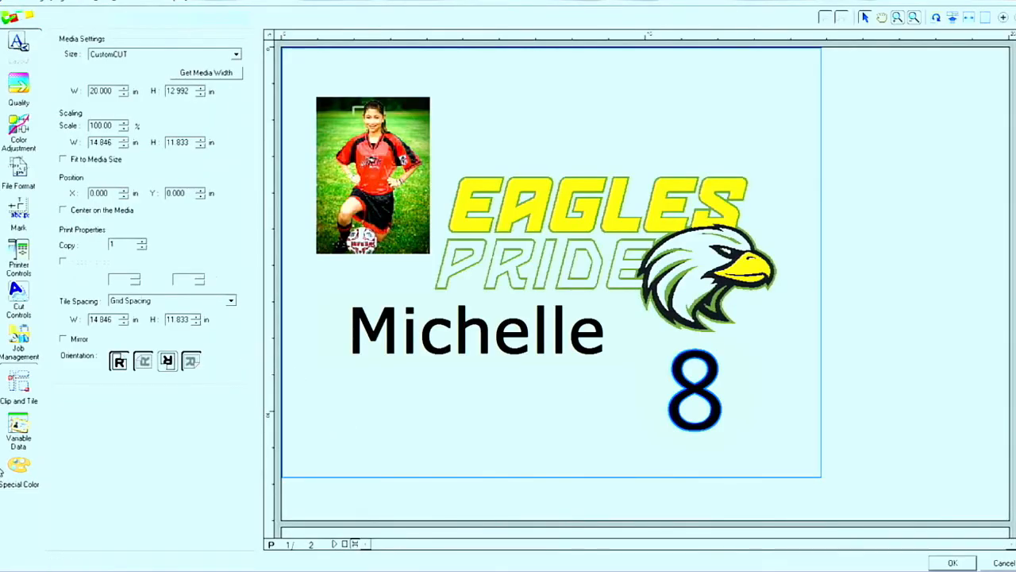
click(18, 430)
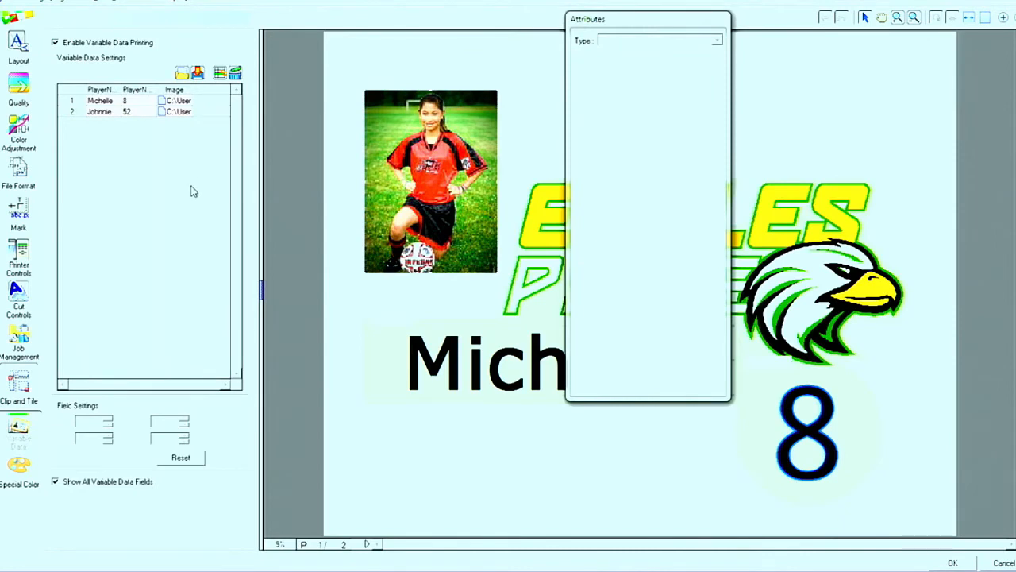
drag(596, 19, 859, 89)
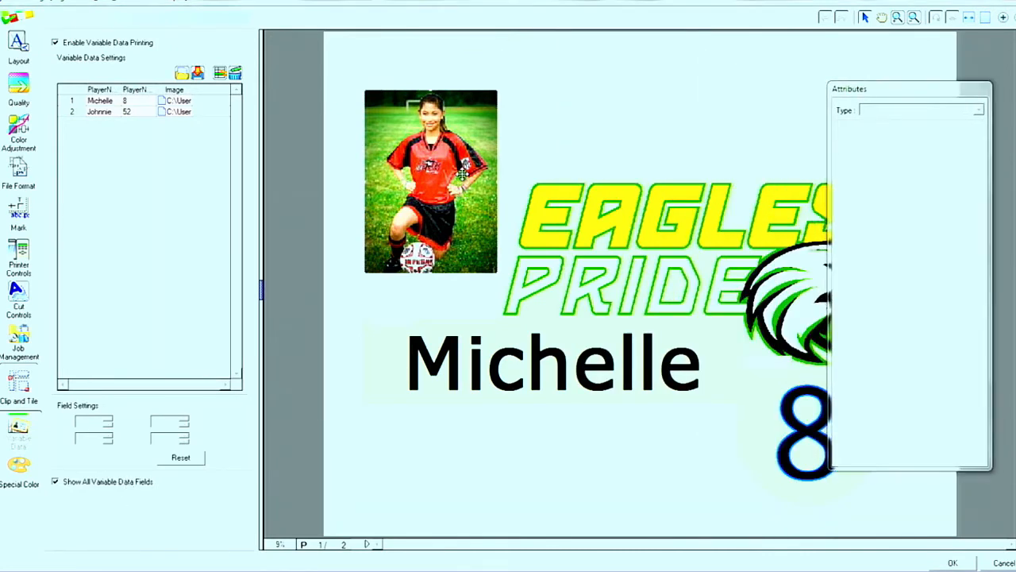
Check the attributes of the picture, player name and player number fields, and close the job settings without saving.
click(461, 173)
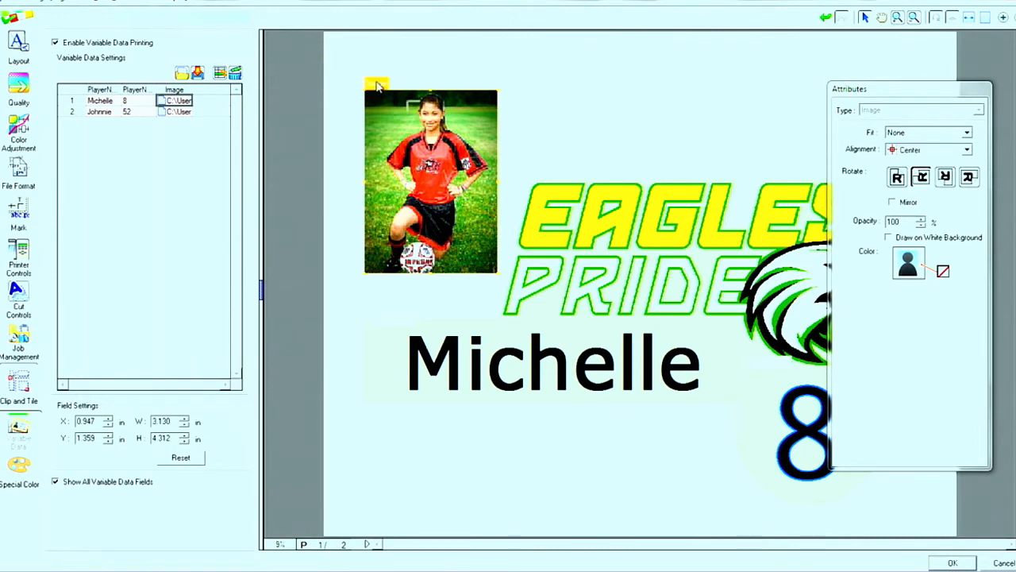
click(462, 359)
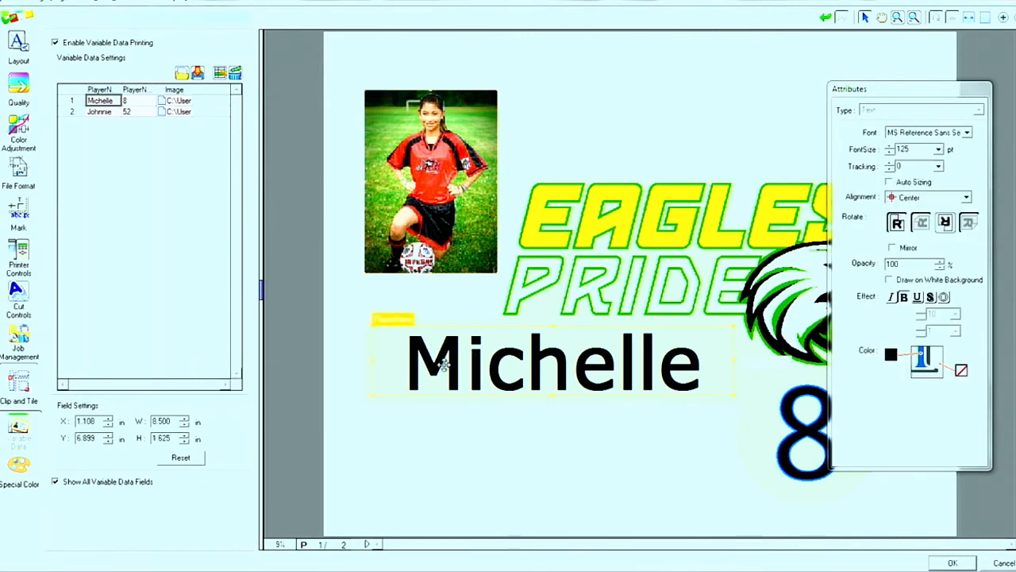
click(754, 423)
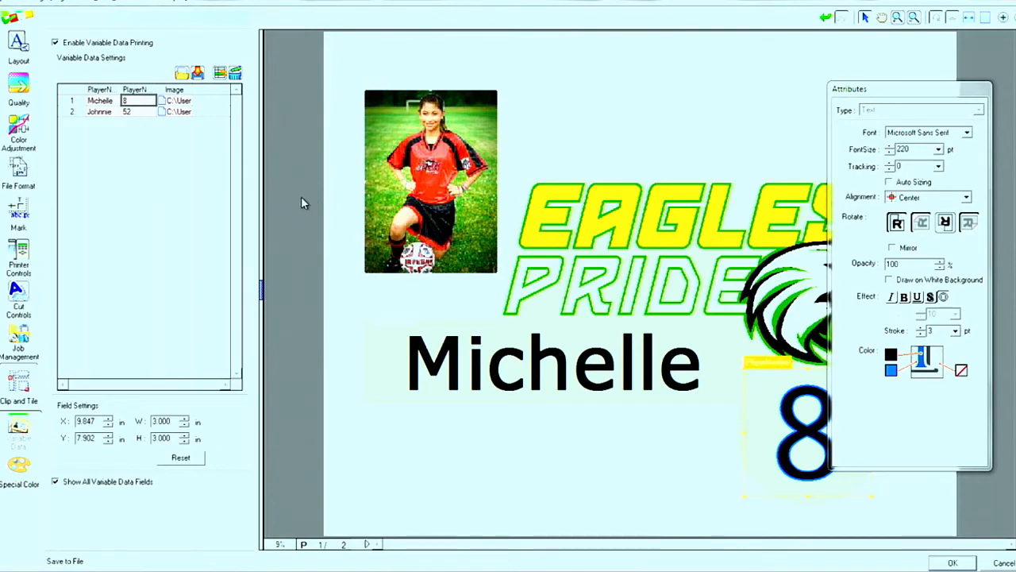
click(1008, 561)
click(102, 469)
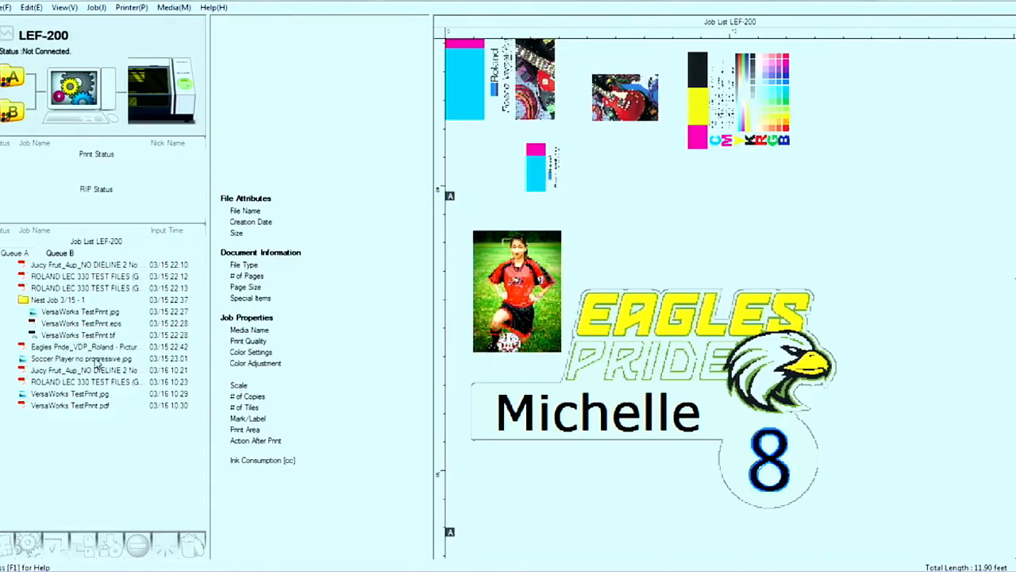
Add Eagles Pride_VDP_Roland - Picture.pdf from the New Files for Webinar folder to the LEF-200 job list.
click(55, 348)
click(6, 8)
click(6, 23)
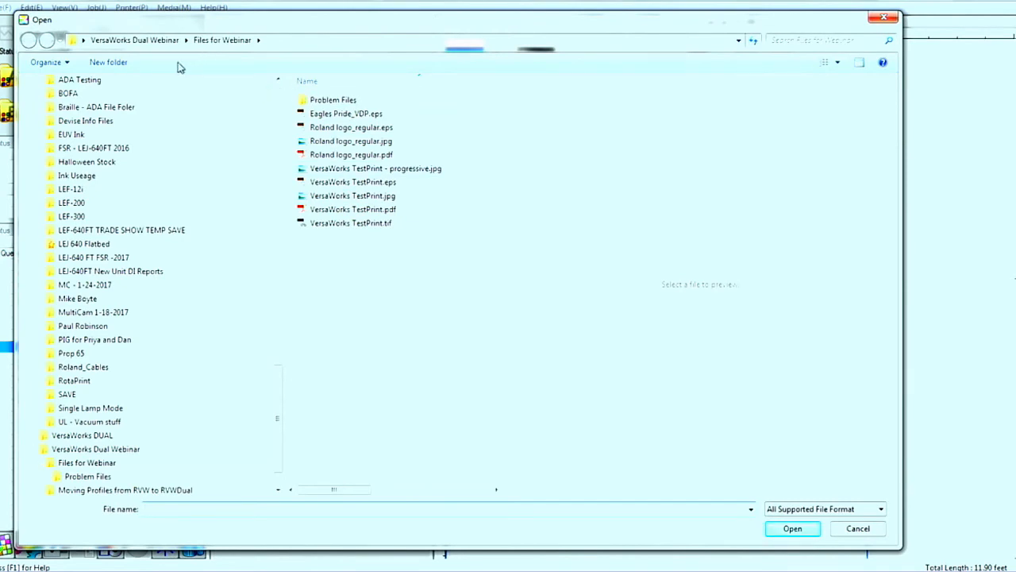
click(167, 41)
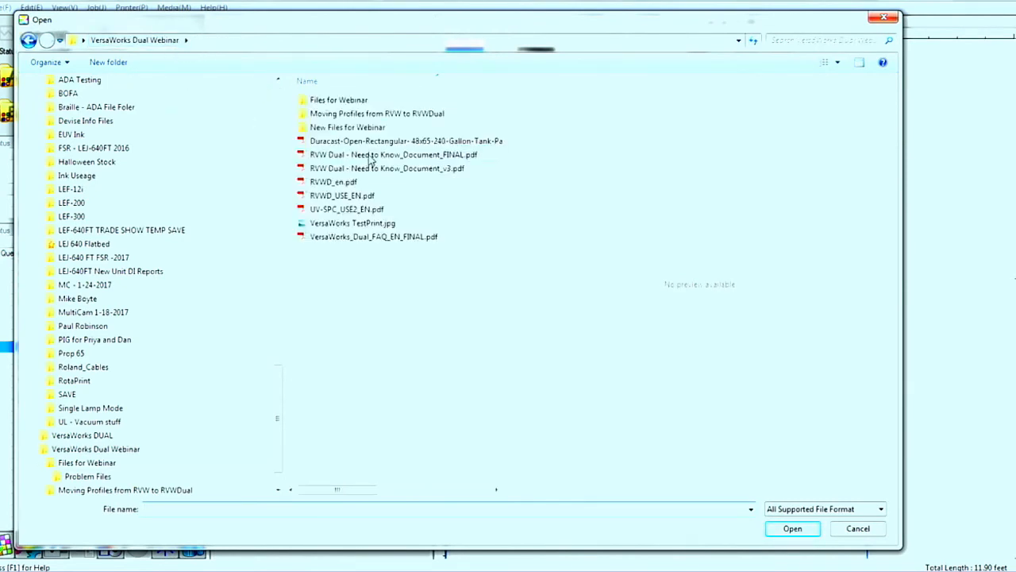
double_click(347, 129)
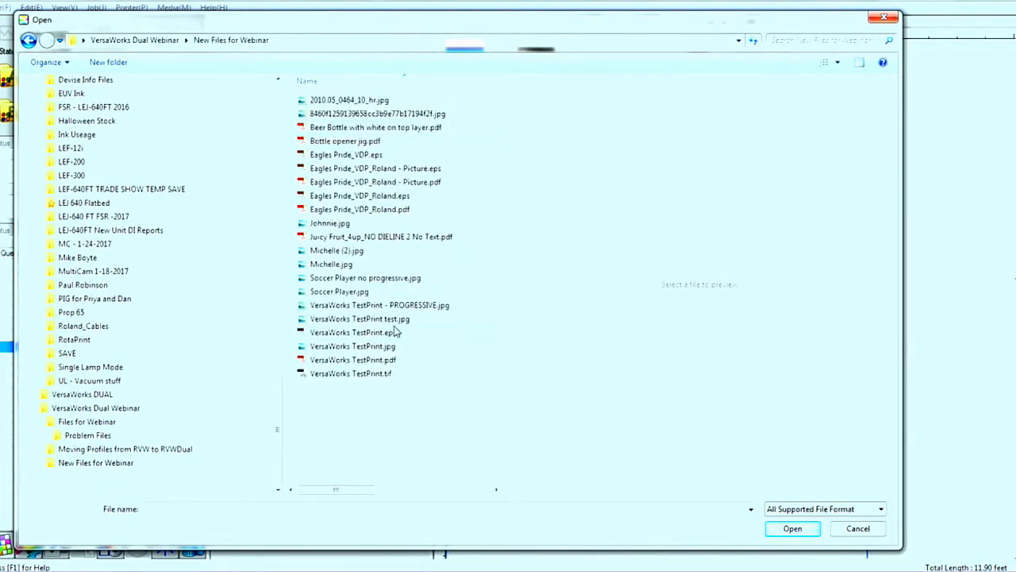
click(393, 183)
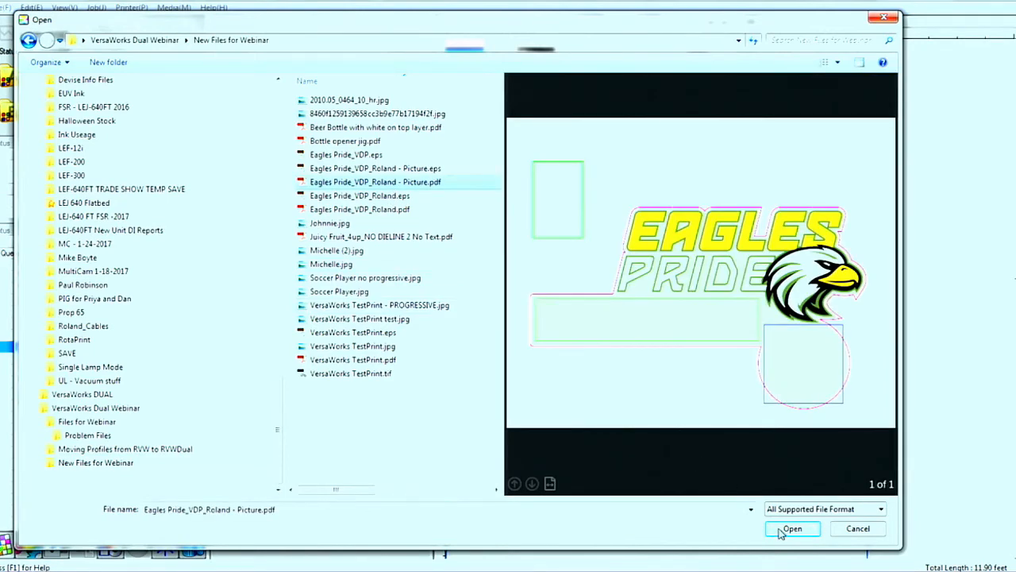
click(792, 529)
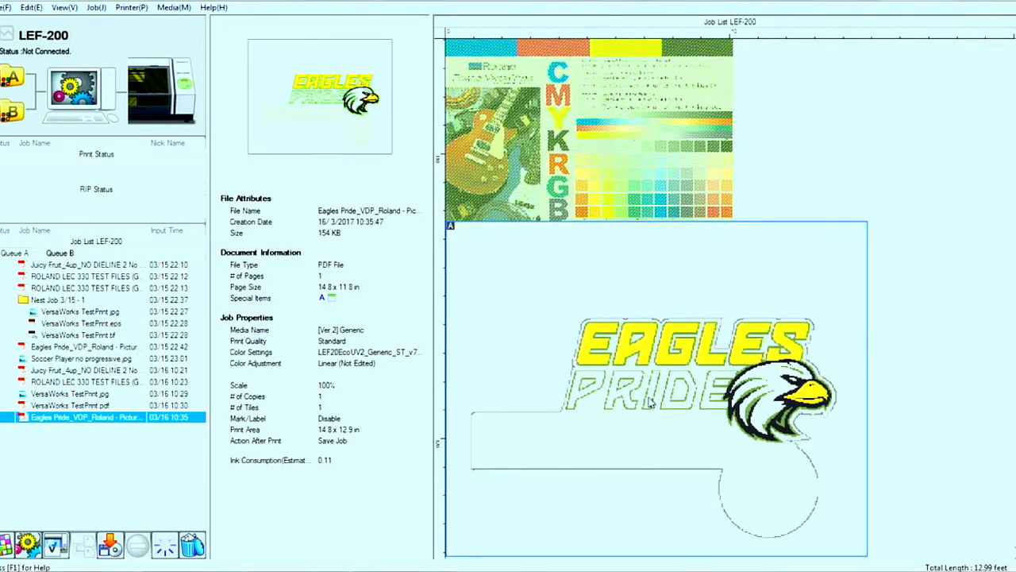
Enable variable data printing for the newly added Eagles Pride job and show all of its variable data fields.
double_click(649, 403)
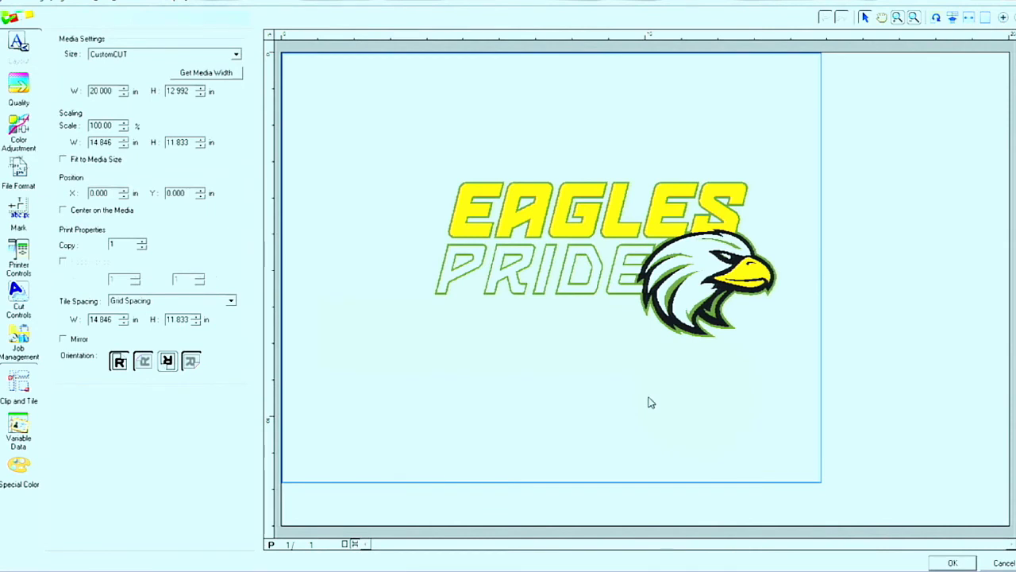
click(22, 430)
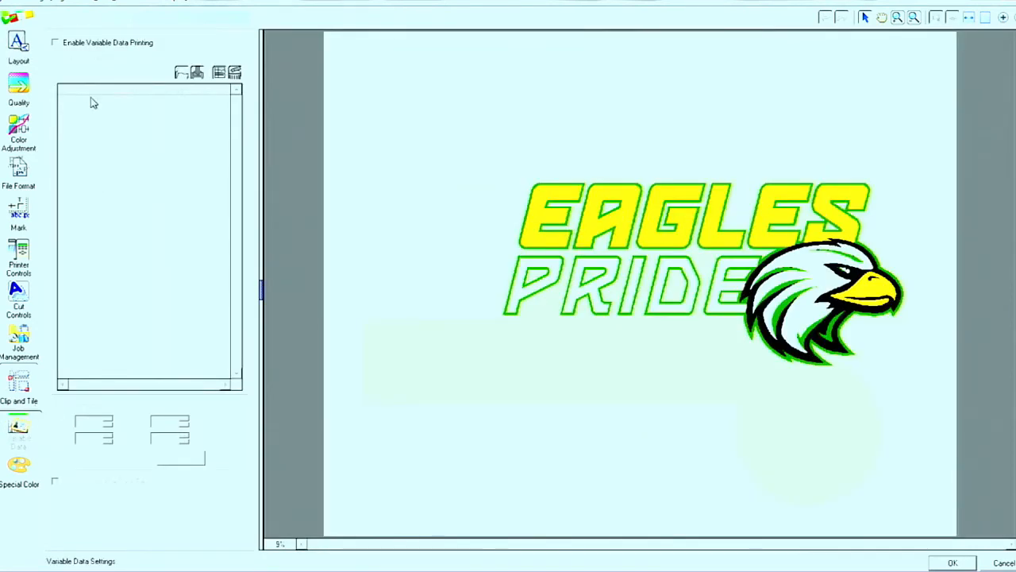
click(94, 42)
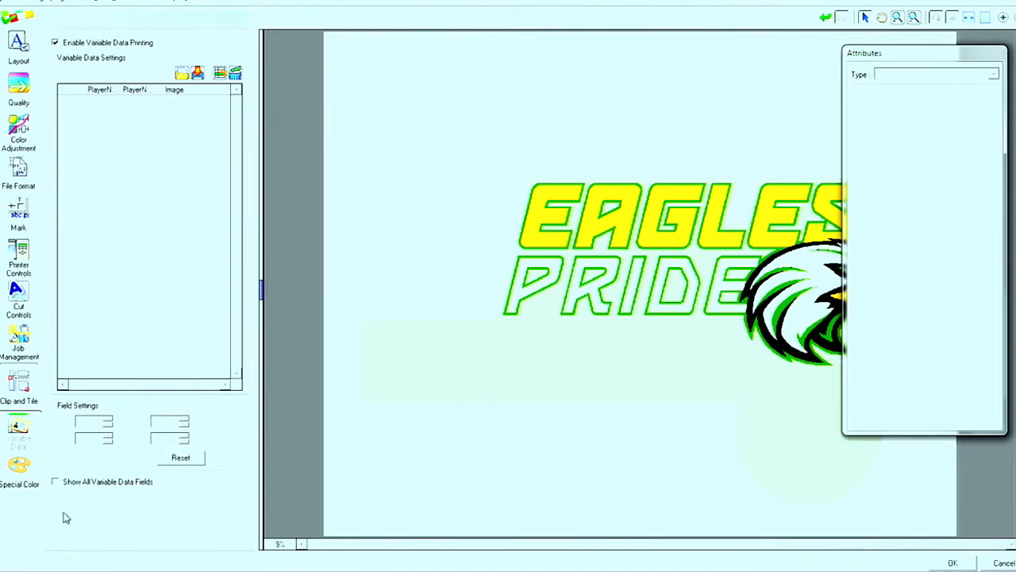
click(90, 484)
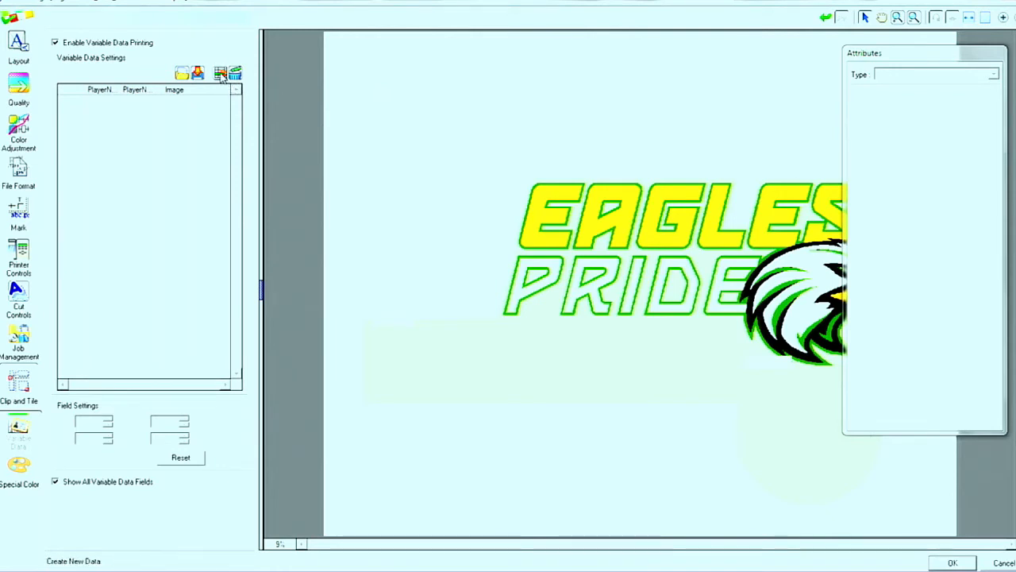
Create a new variable data record and enter the player's first name in its name field.
click(221, 73)
click(101, 103)
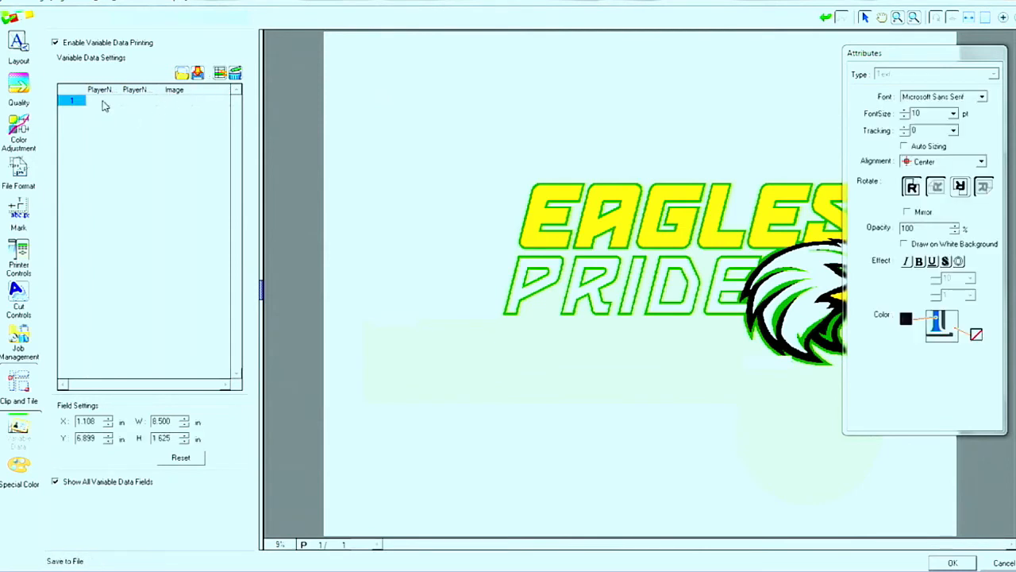
click(104, 106)
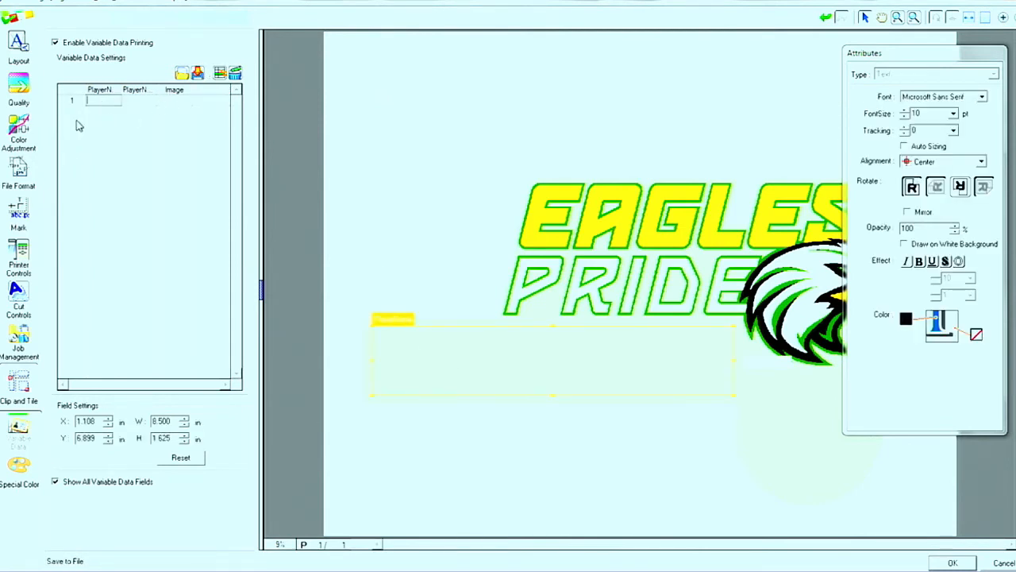
text(Michelle)
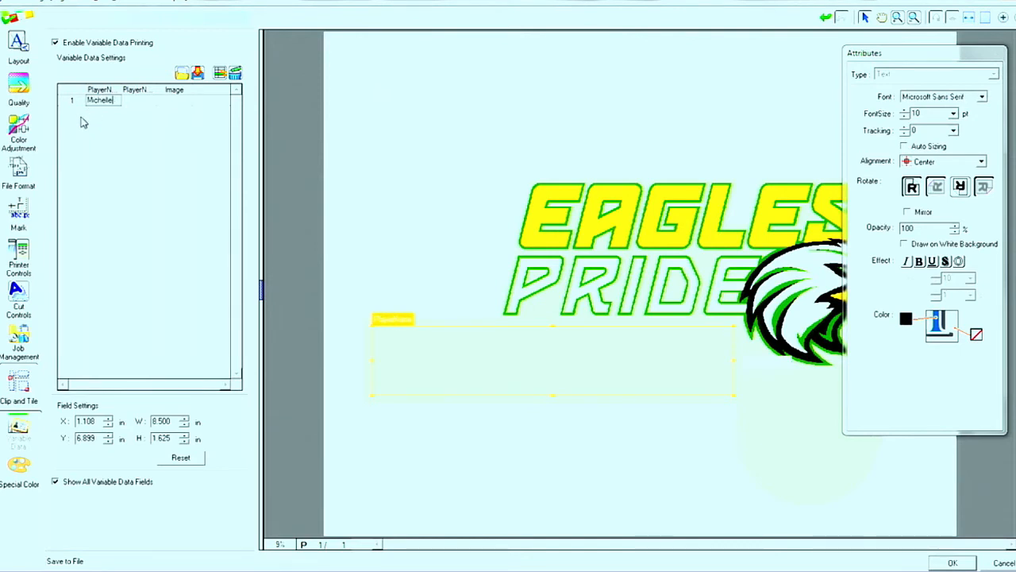
key(Tab)
Format the player name text at 80 pt with bold and underline effects.
double_click(917, 114)
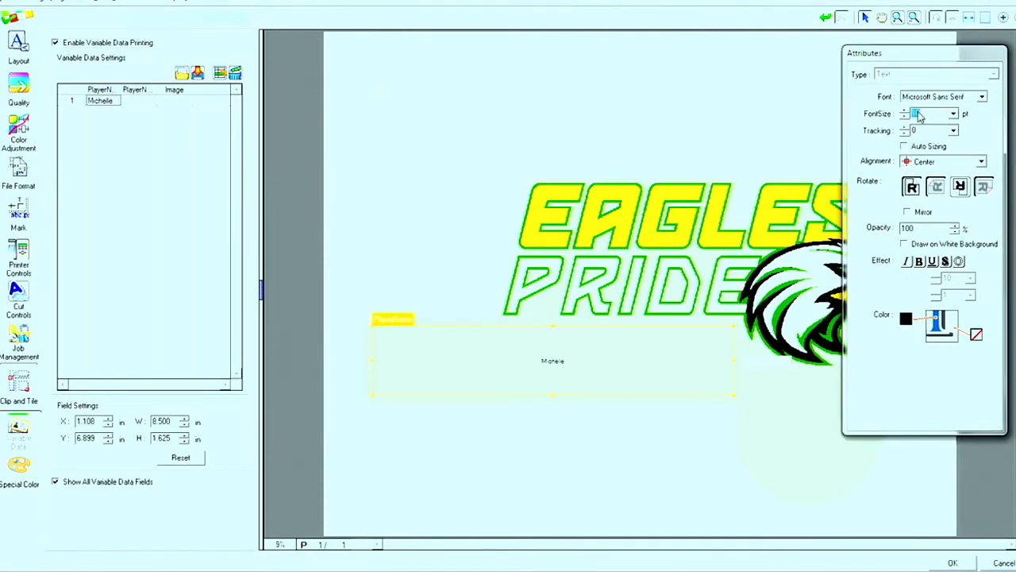
text(8)
key(Return)
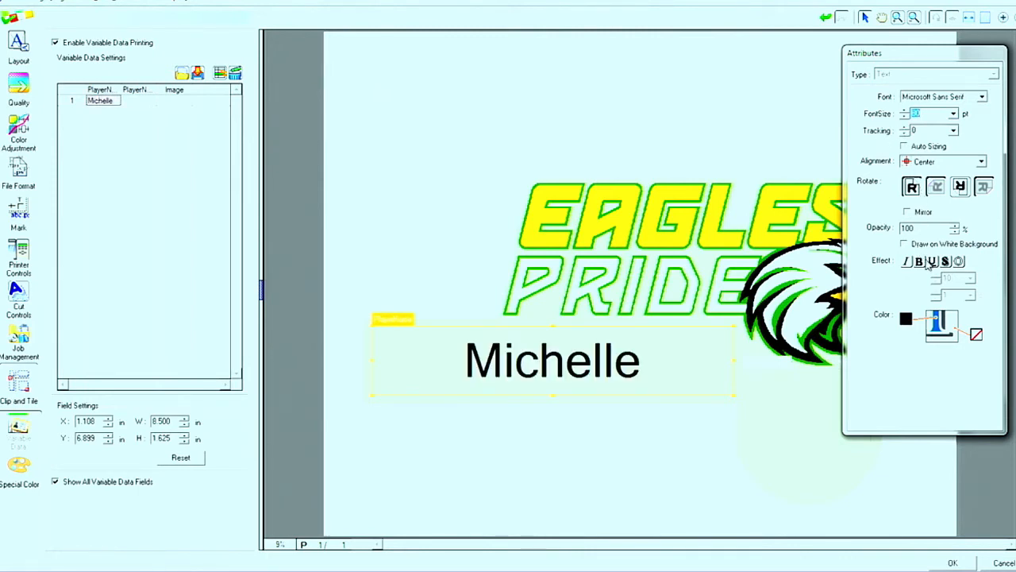
click(918, 261)
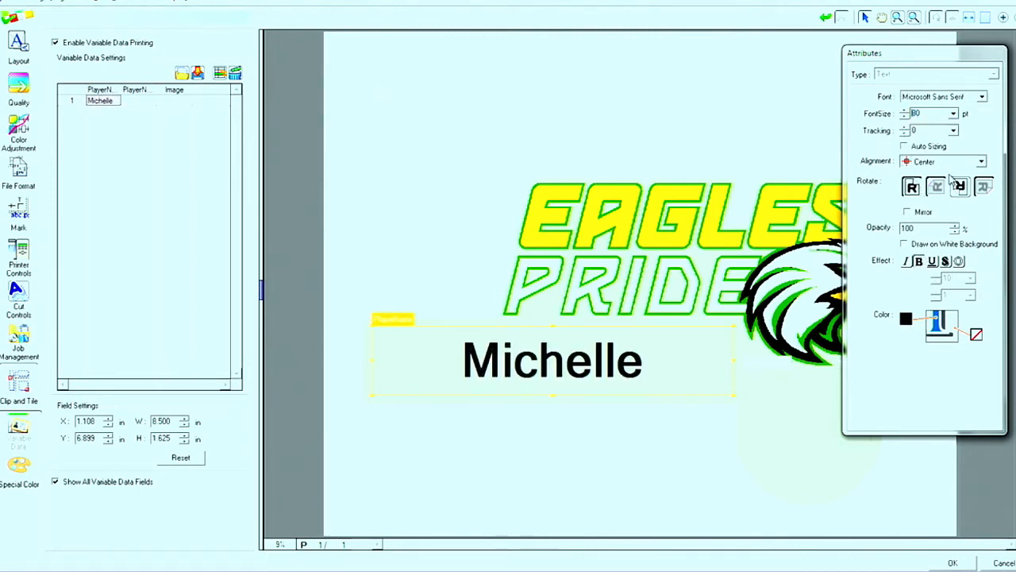
click(932, 262)
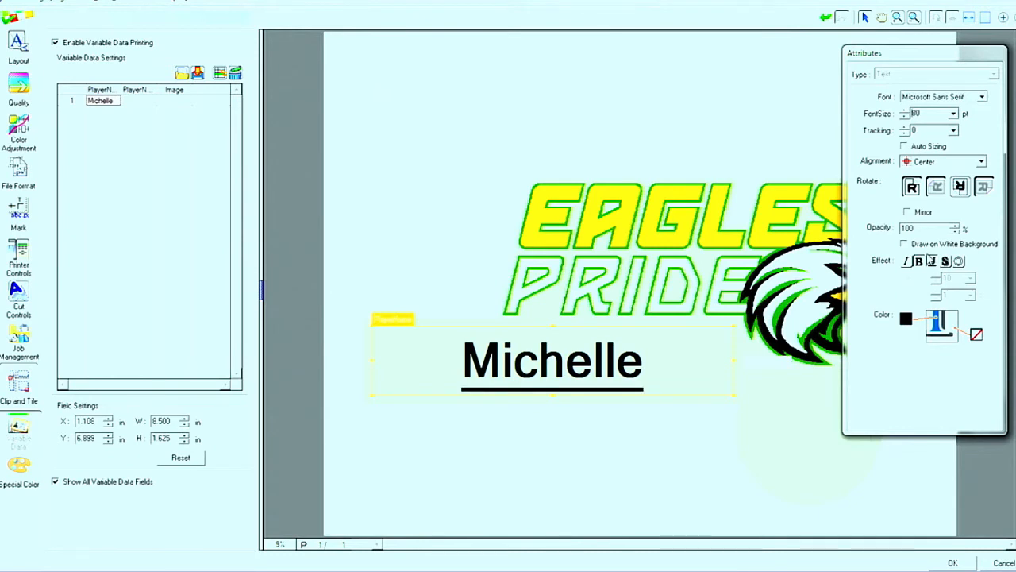
Enter 8 as the record's player number and set its font size to 60 pt.
click(142, 102)
click(142, 102)
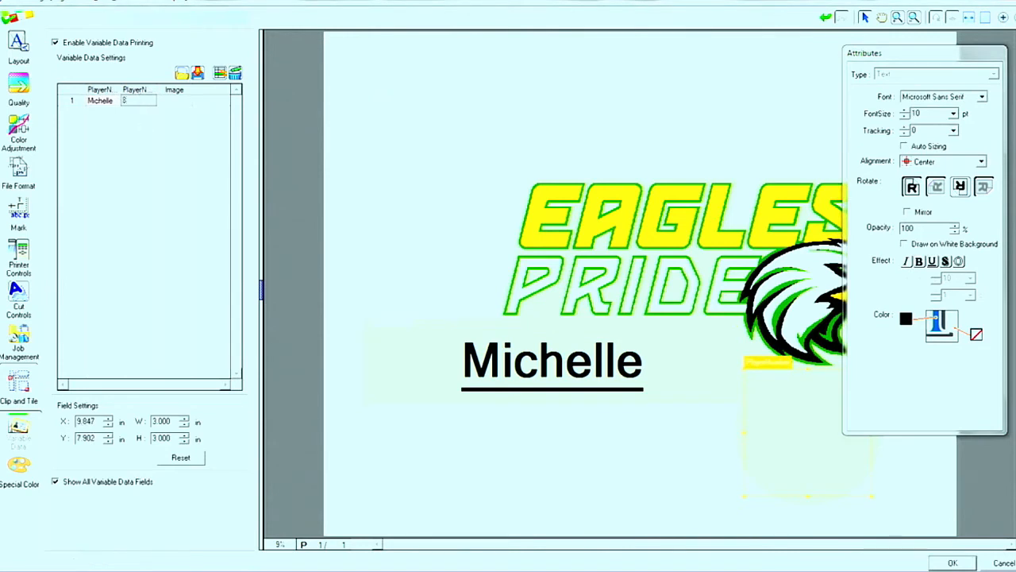
click(952, 114)
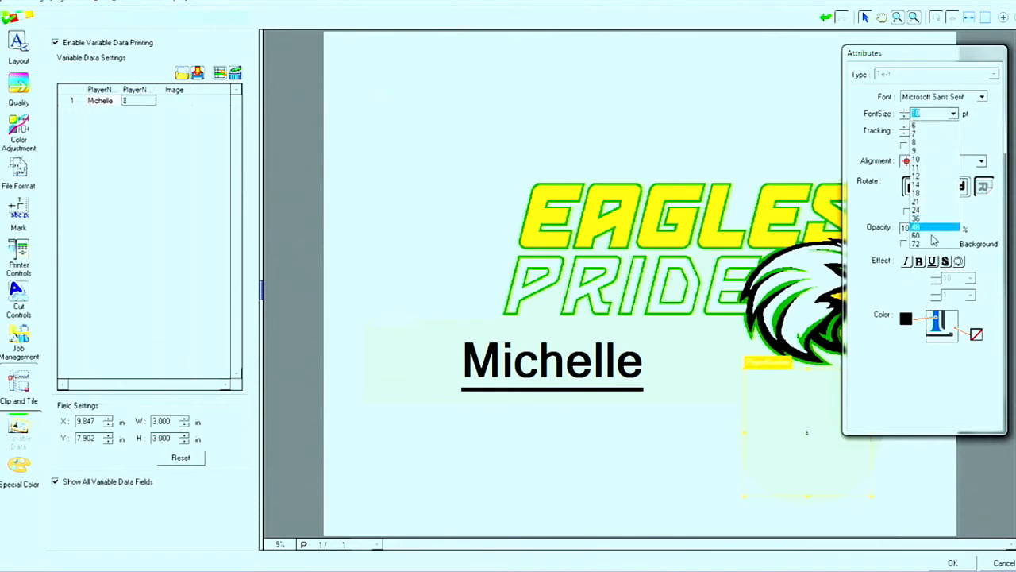
click(934, 237)
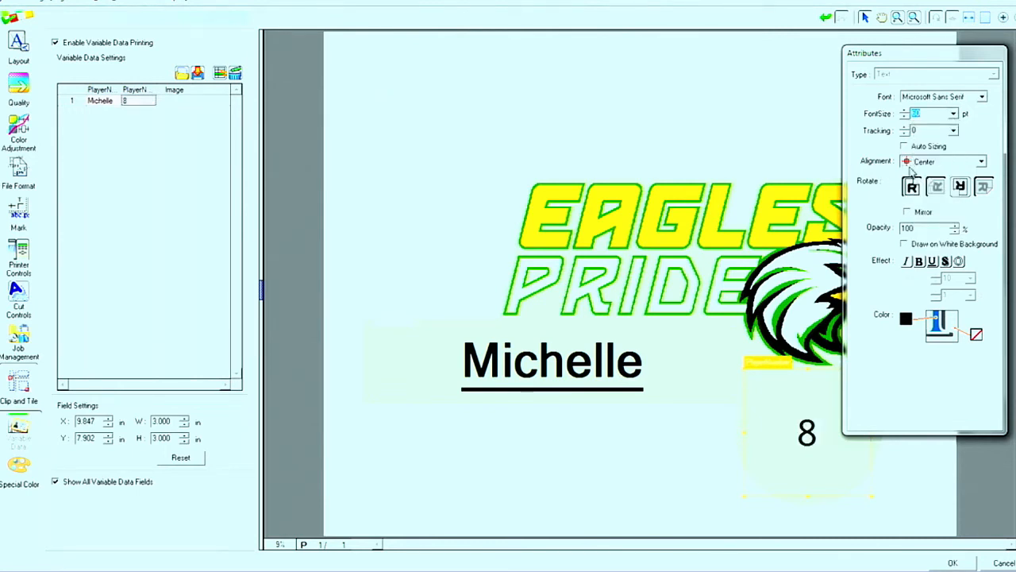
Set the first record's player number to 125 pt and make it bold.
text(120)
key(Return)
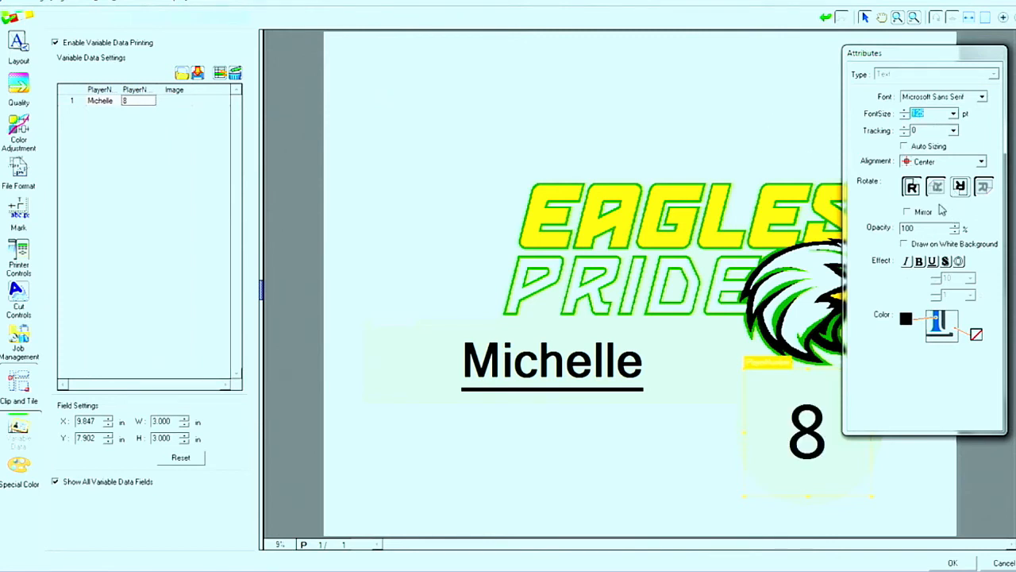
click(918, 261)
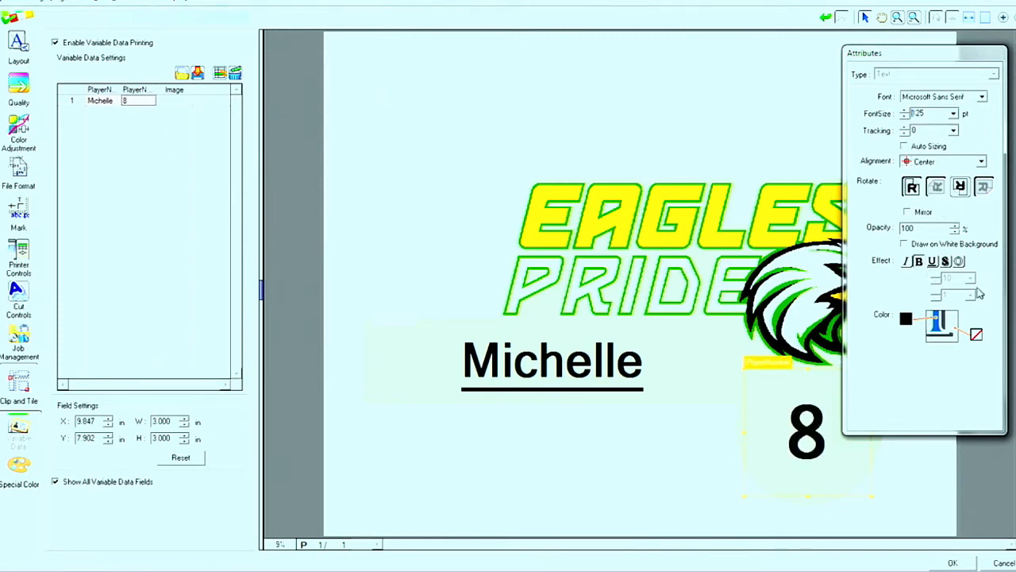
Add a shadow effect to the player number and color the shadow in CMYK with 70 magenta.
click(945, 261)
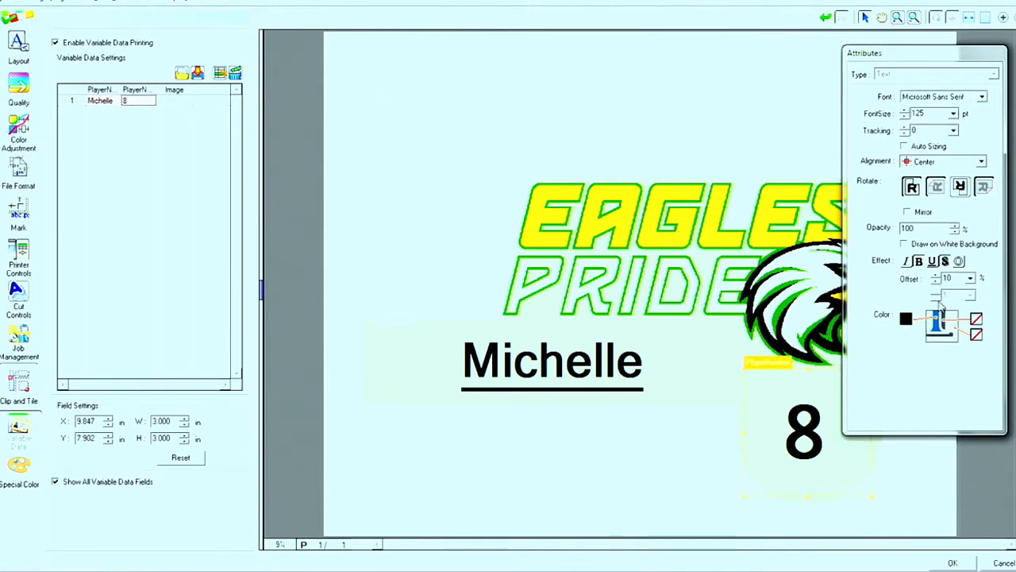
click(975, 321)
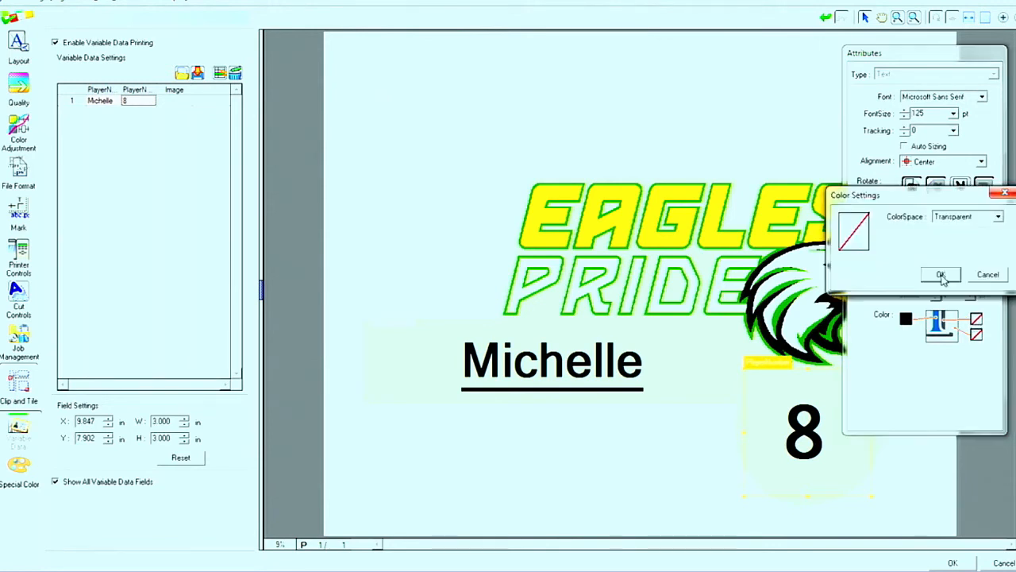
click(956, 219)
click(957, 235)
drag(940, 261, 983, 268)
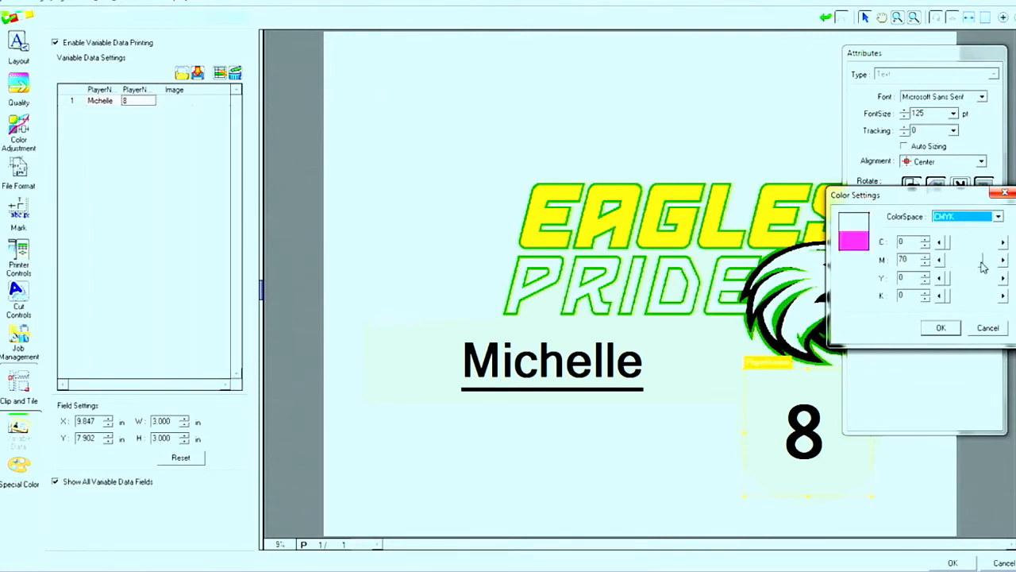
click(942, 328)
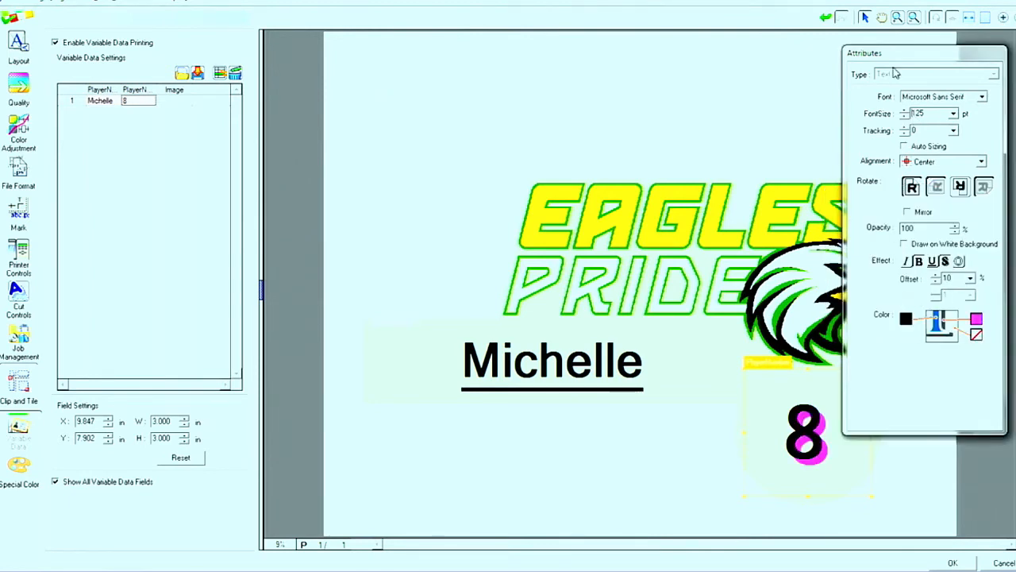
drag(886, 44, 871, 29)
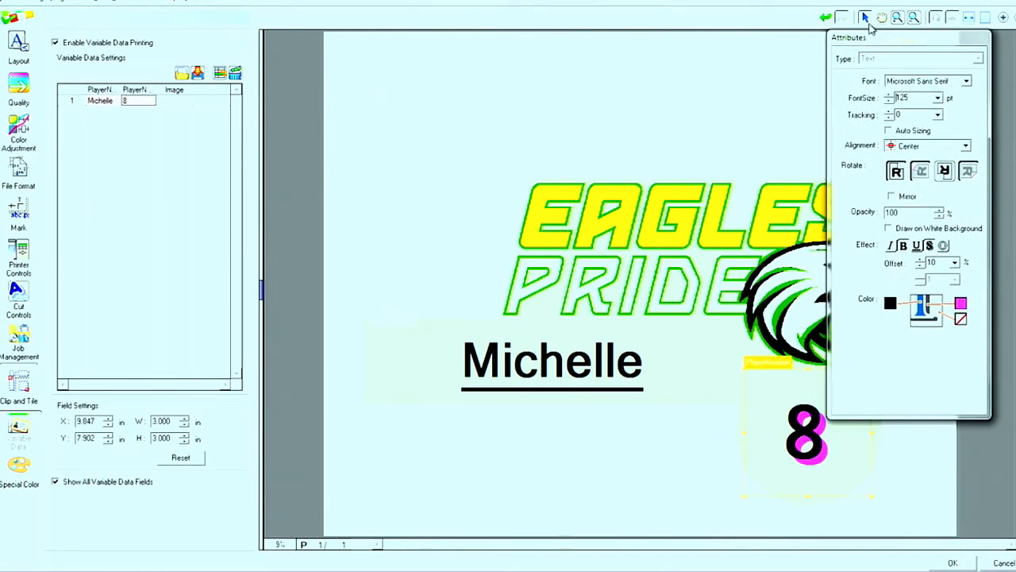
Create a second variable data record with the next player's first name and the player number 25.
click(220, 73)
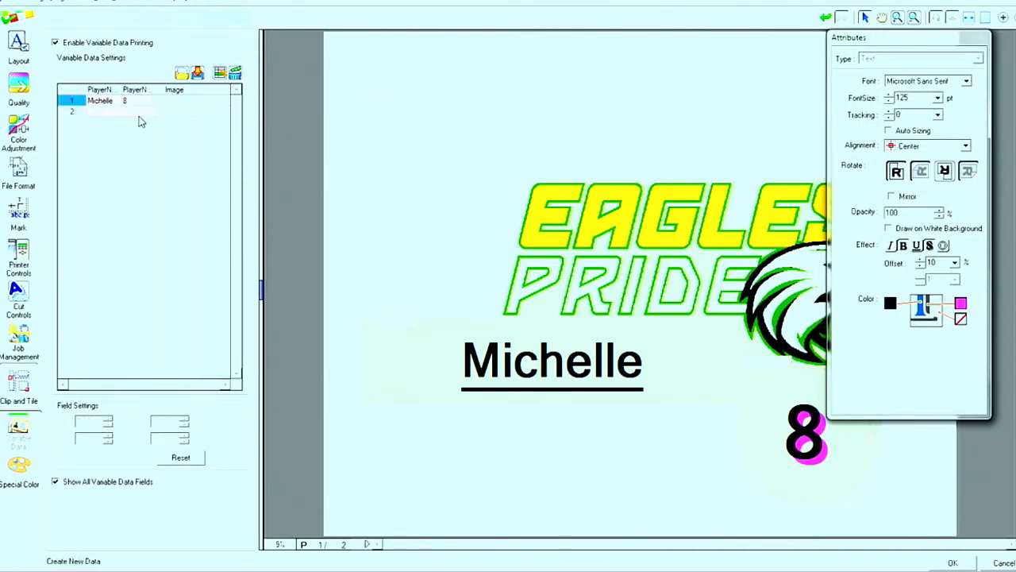
click(115, 114)
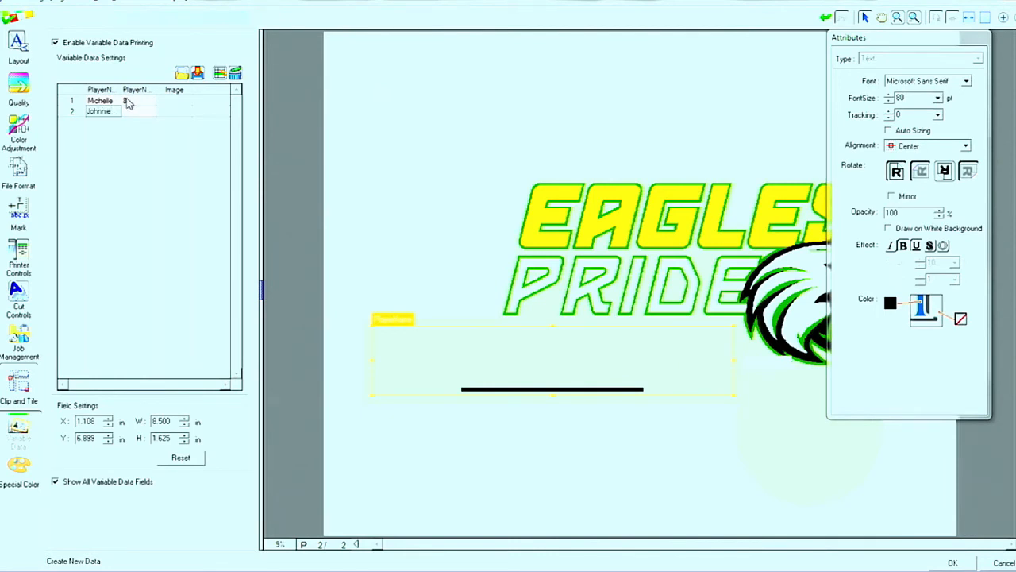
key(Return)
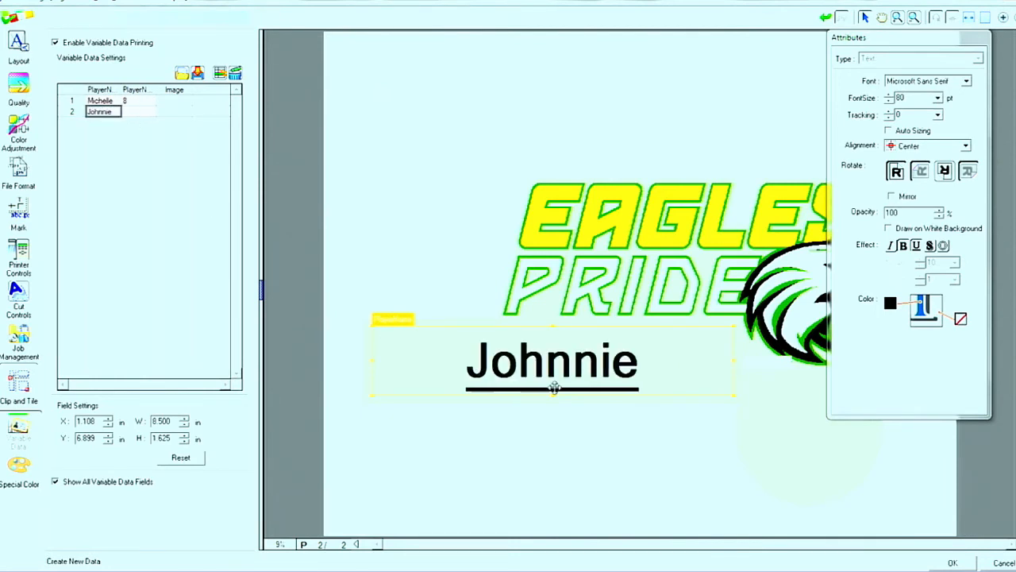
click(778, 449)
text(2)
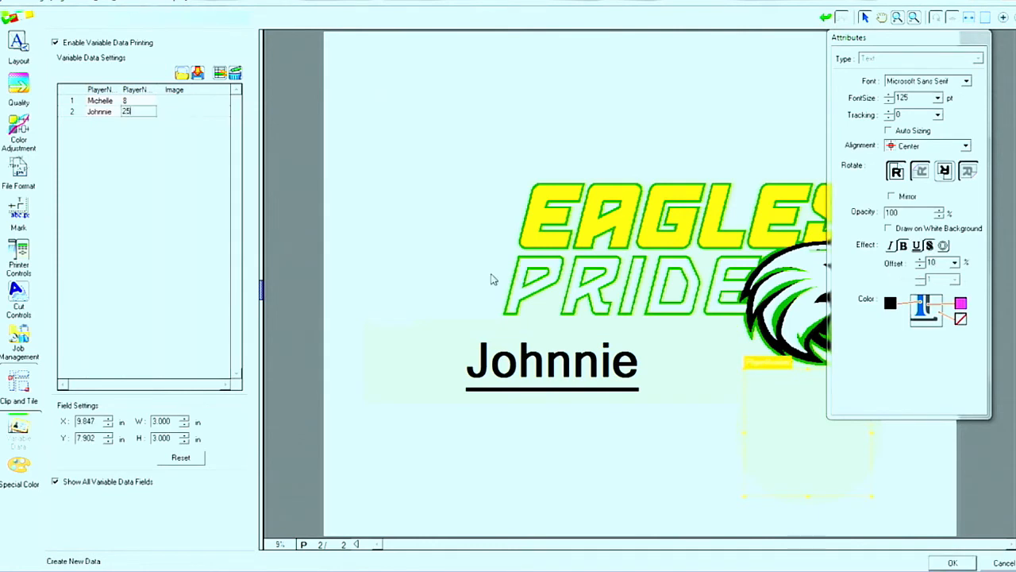
text(5)
key(Return)
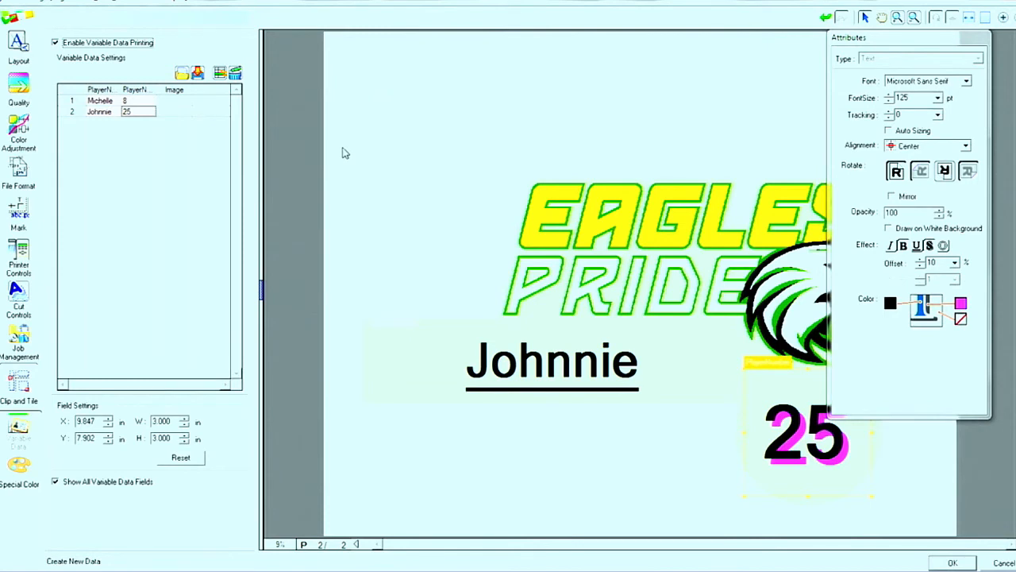
Change the type of the whole Image variable data field to Image.
click(404, 145)
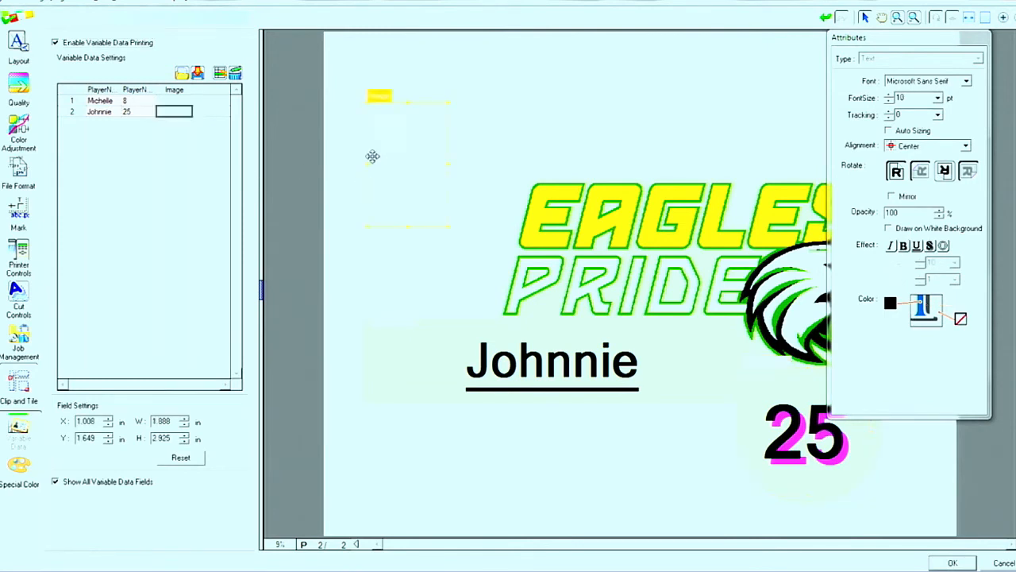
drag(876, 39, 558, 91)
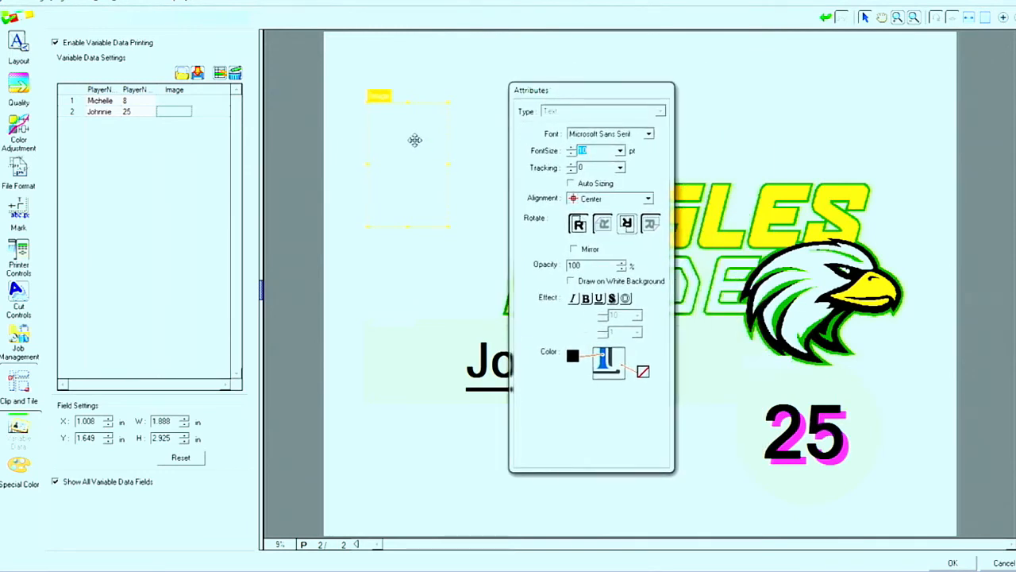
click(379, 123)
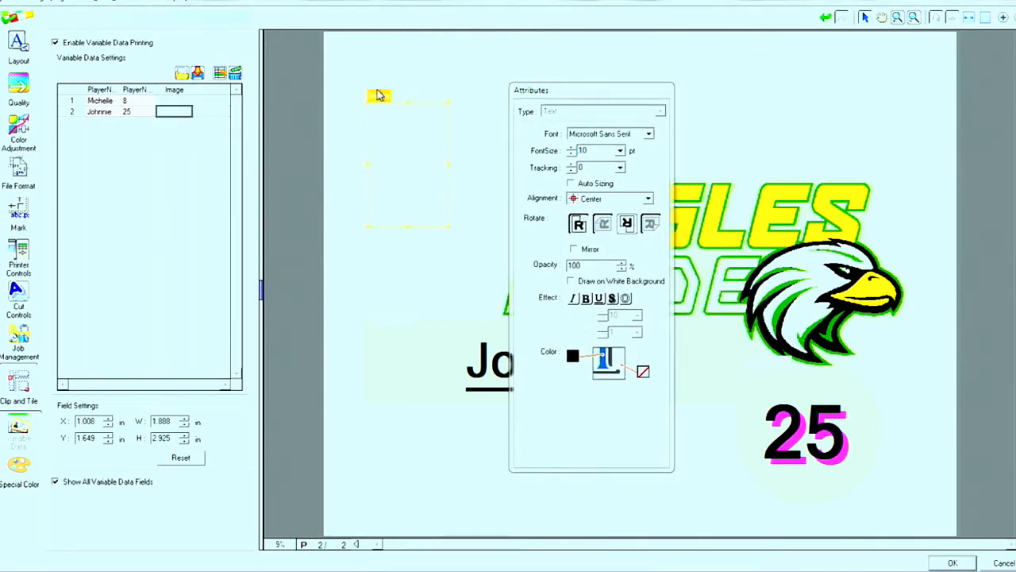
click(165, 101)
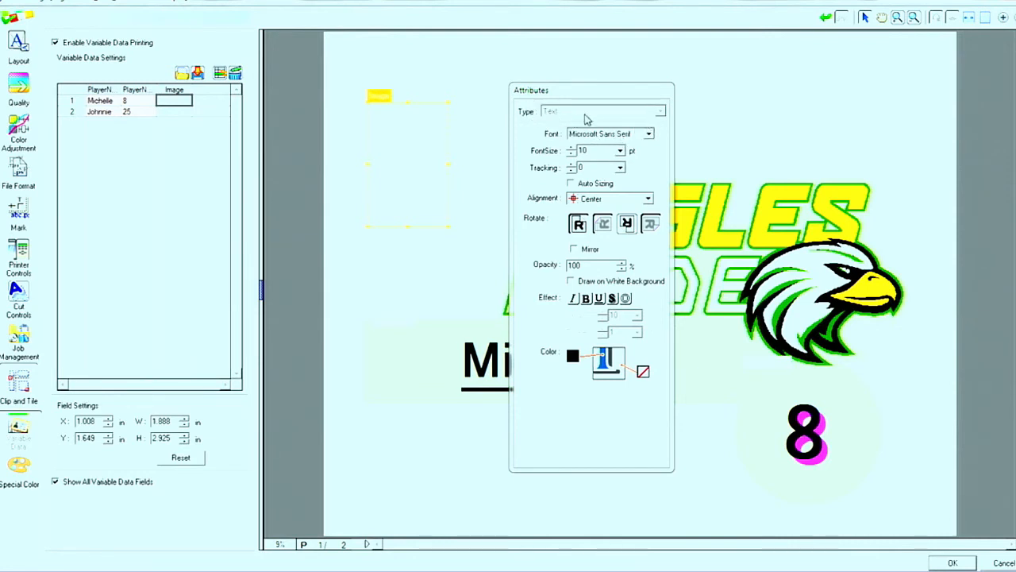
click(178, 92)
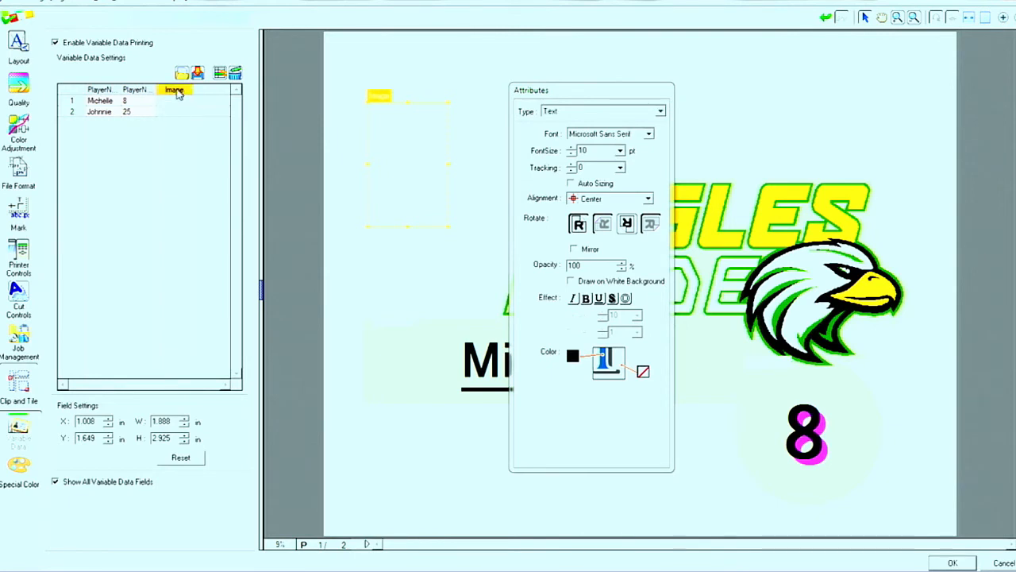
click(582, 116)
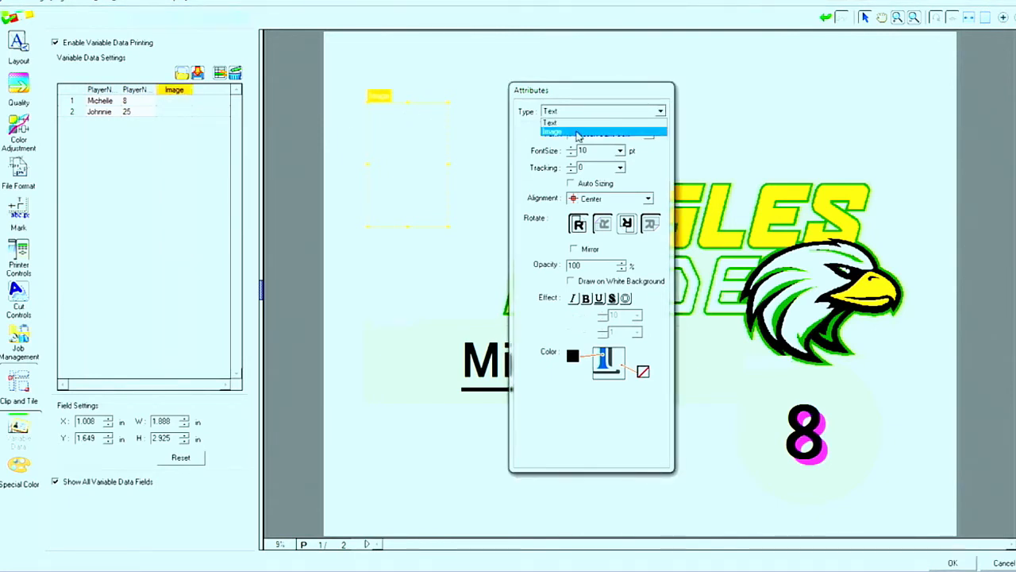
click(578, 132)
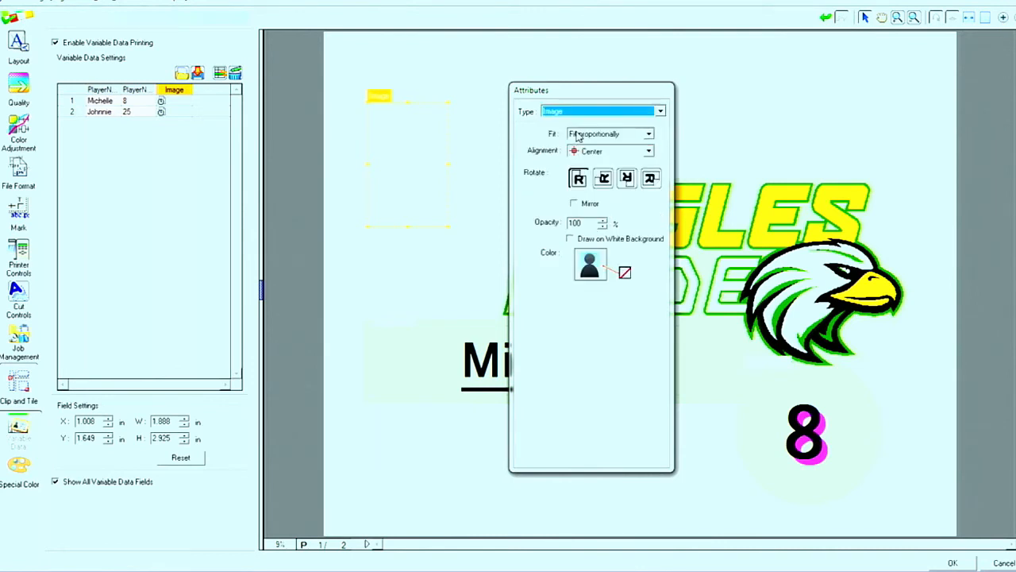
Load the JPG named with only the first player's name from New Files for Webinar into the first record's image field.
click(169, 103)
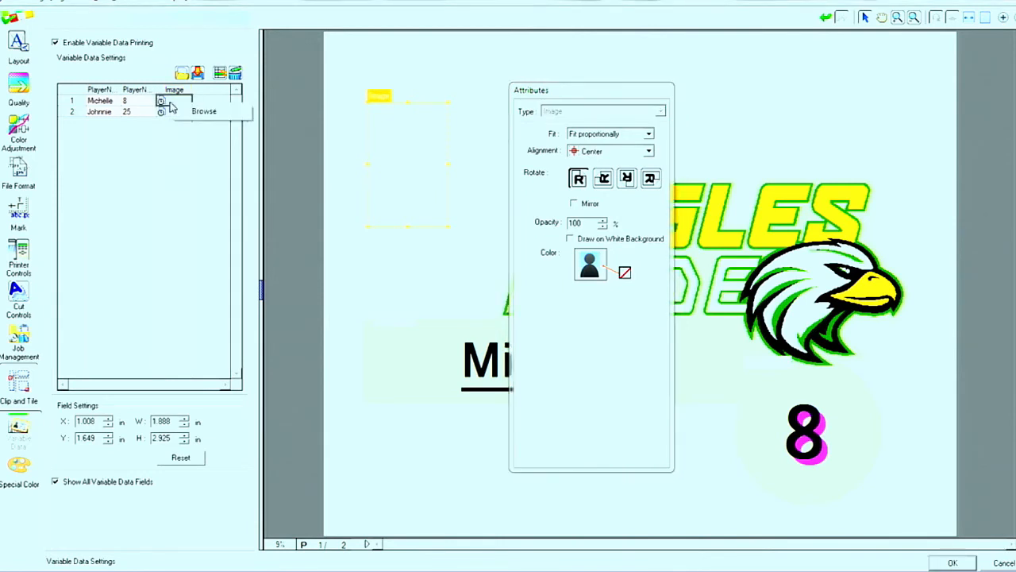
click(198, 113)
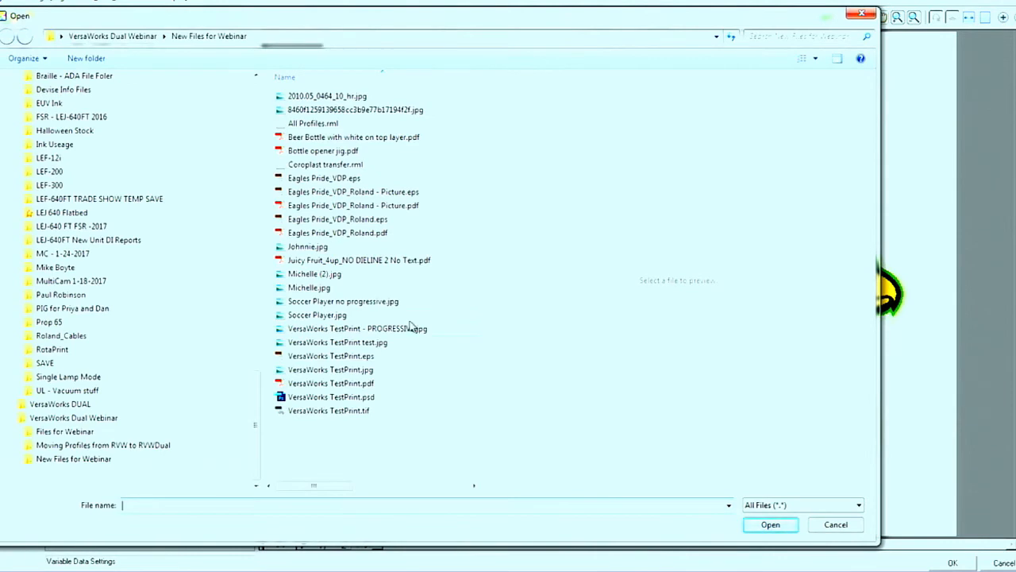
click(341, 286)
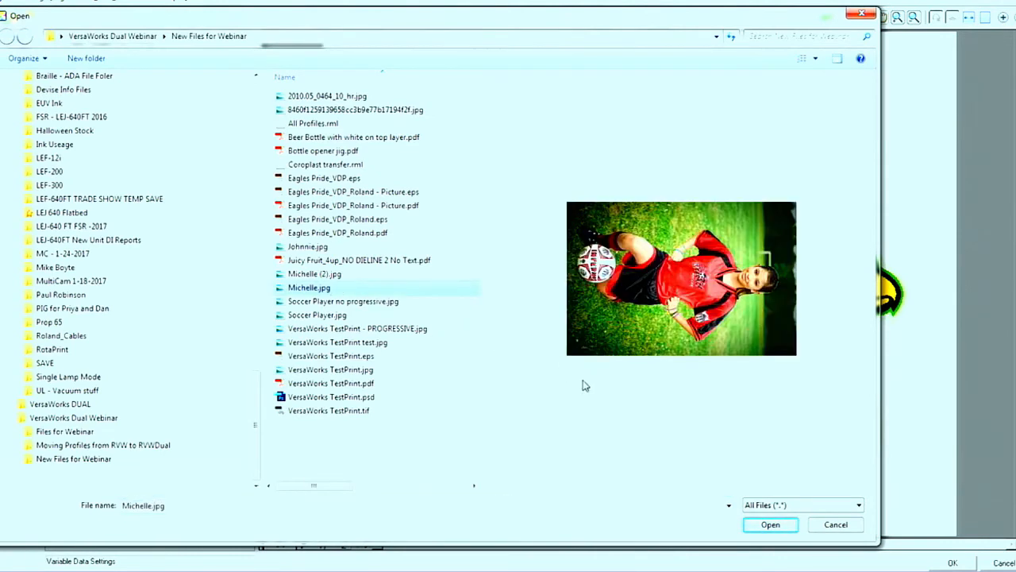
click(771, 524)
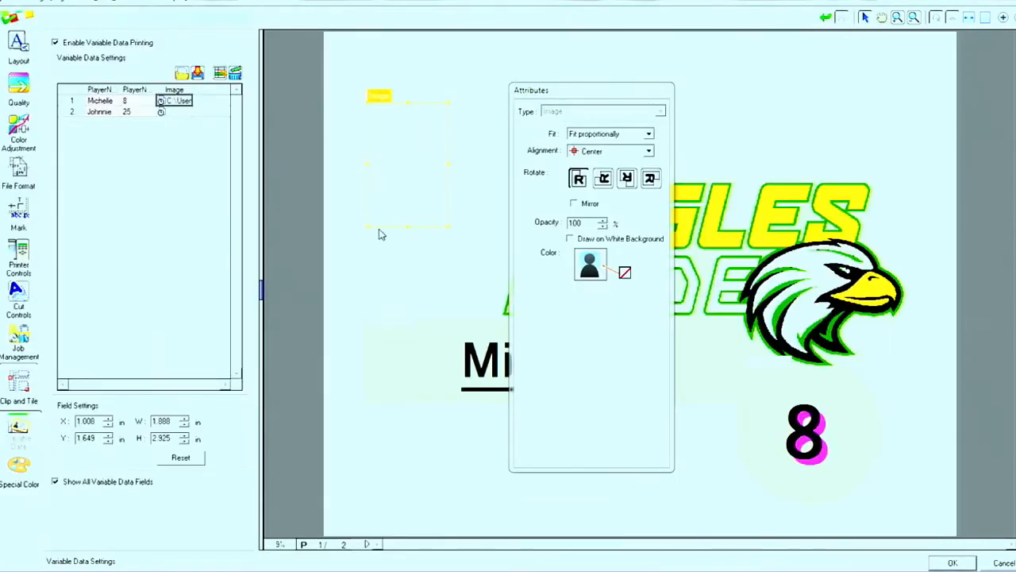
Rotate the first record's photo 90° counterclockwise and enlarge its field to about 2.66 × 4.31 in.
drag(557, 96, 755, 109)
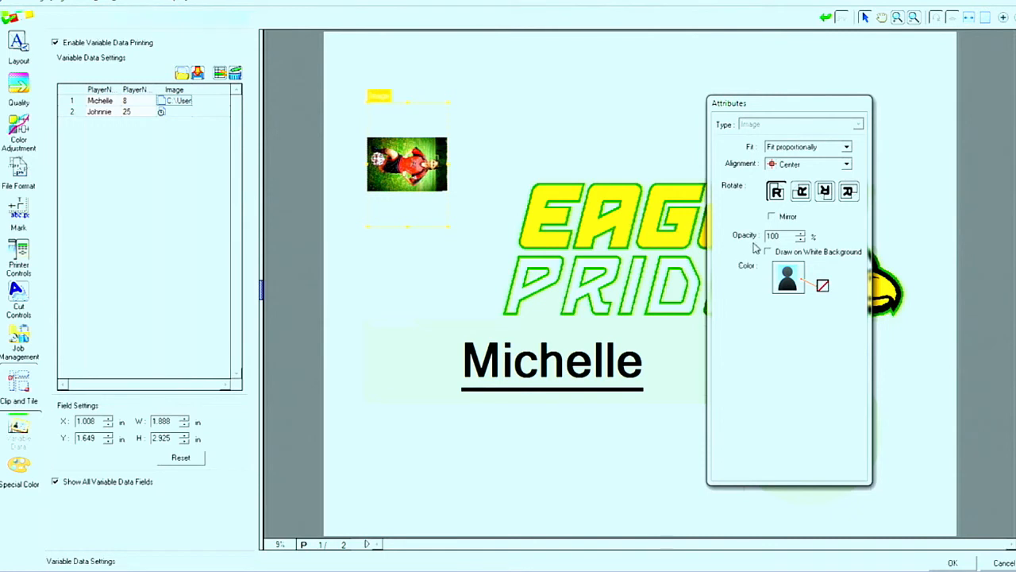
click(801, 191)
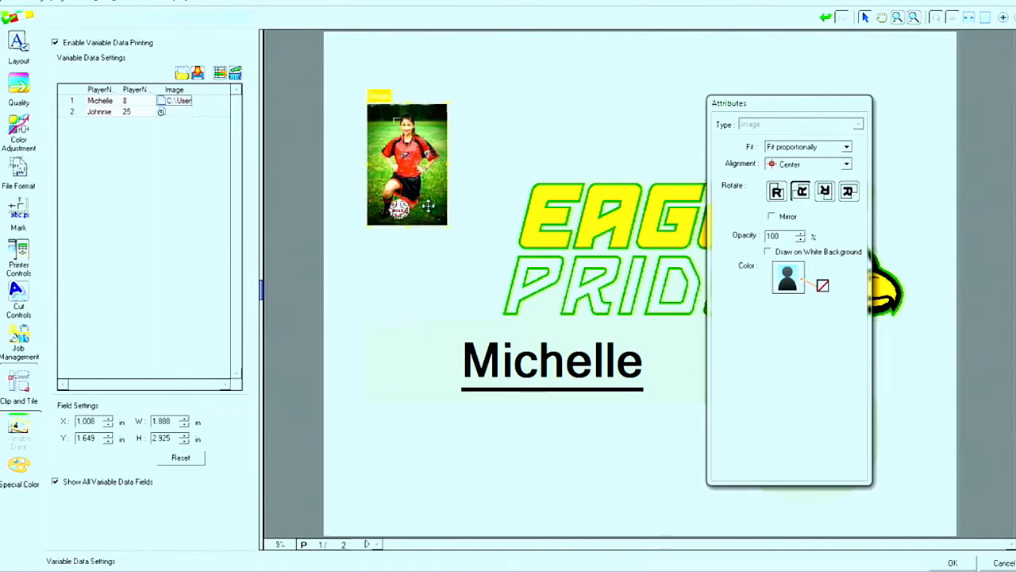
drag(447, 226, 480, 284)
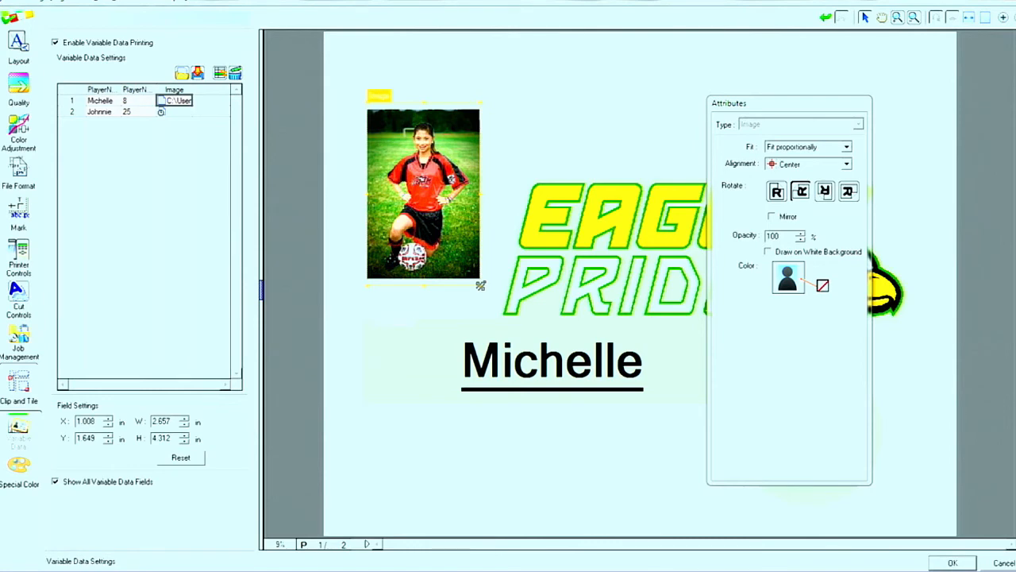
Load the second player's JPG into the second record's image field and enlarge it to about 2.63 × 4.27 in.
click(179, 116)
right_click(181, 118)
click(211, 126)
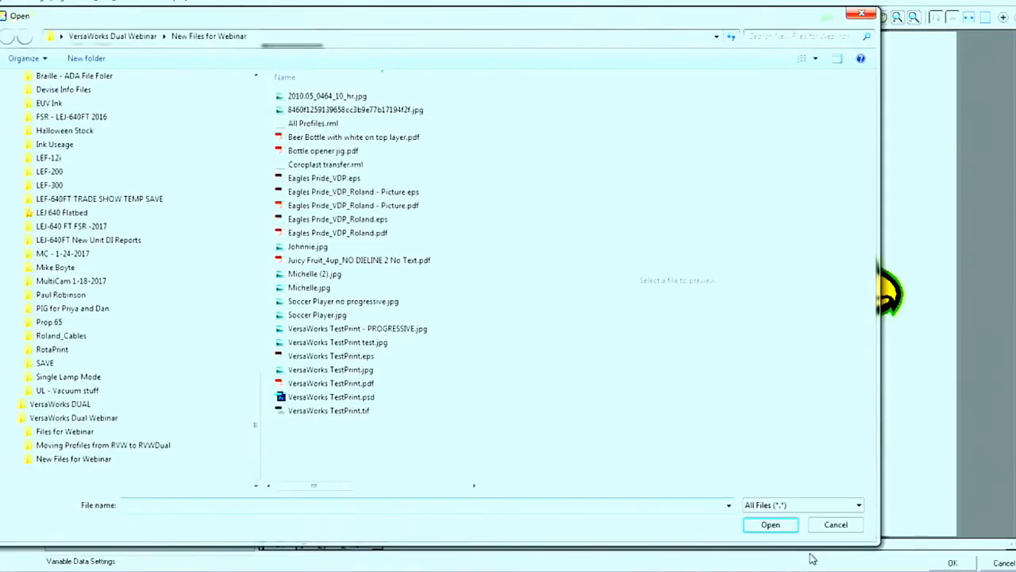
double_click(364, 248)
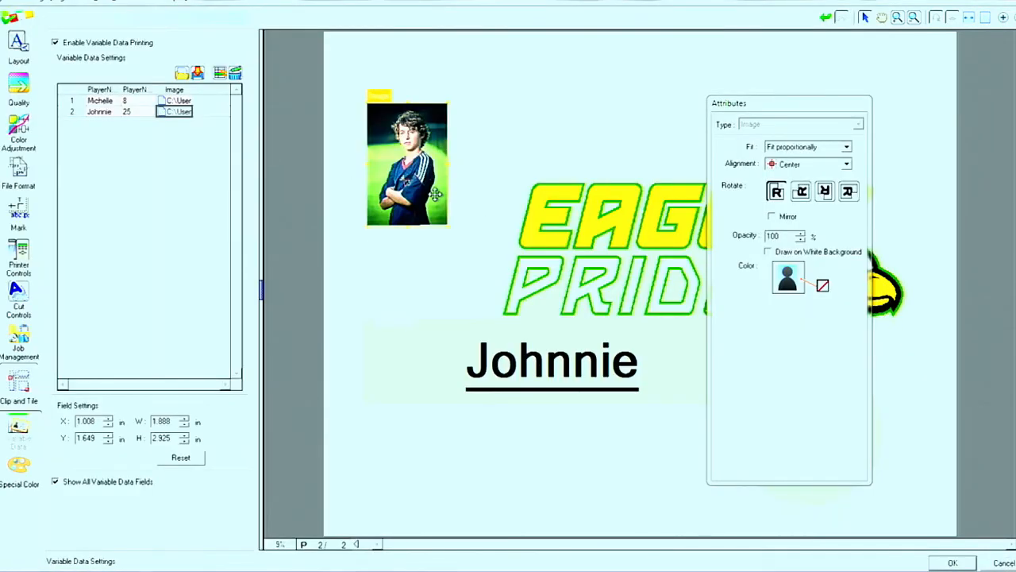
drag(447, 225, 480, 284)
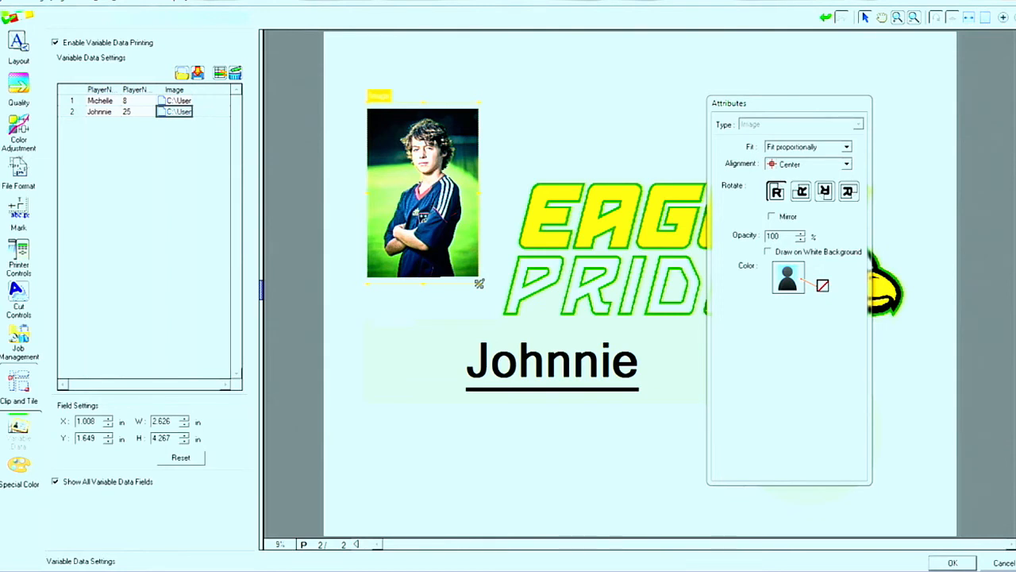
Apply the variable data settings to the Eagles Pride job and review the personalized pages in the job layout.
click(944, 563)
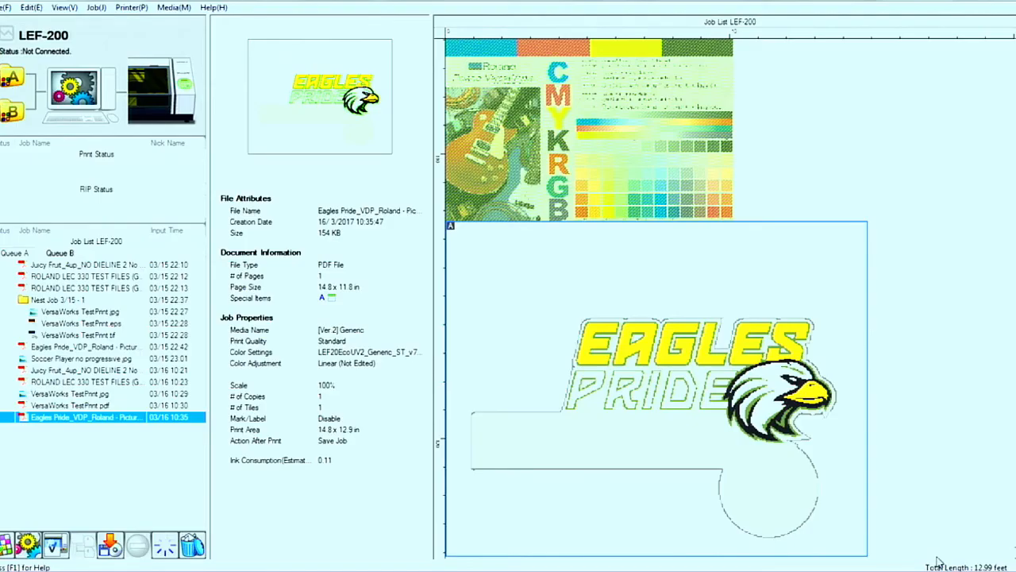
scroll(1009, 467, down, 3)
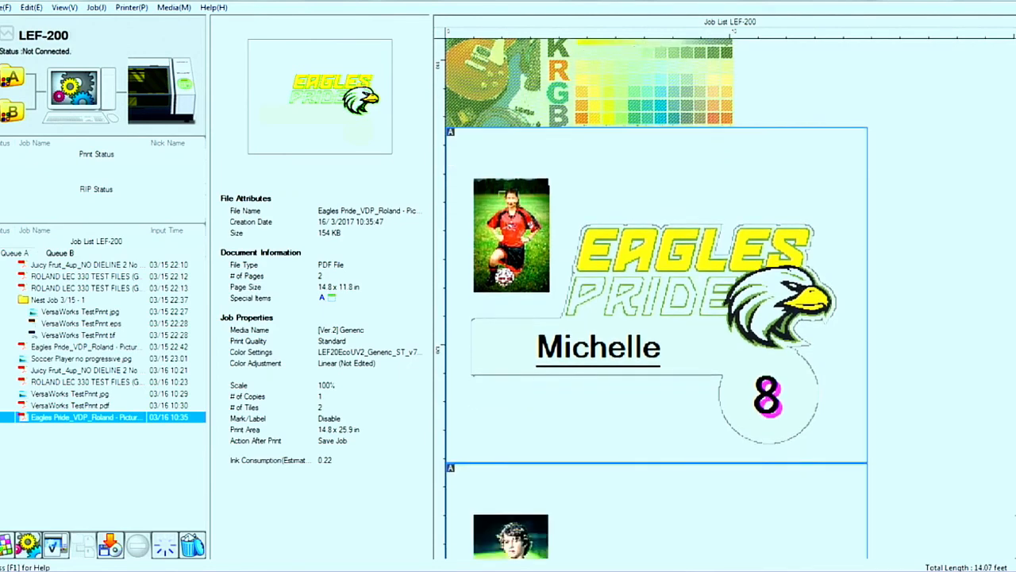
scroll(651, 299, down, 2)
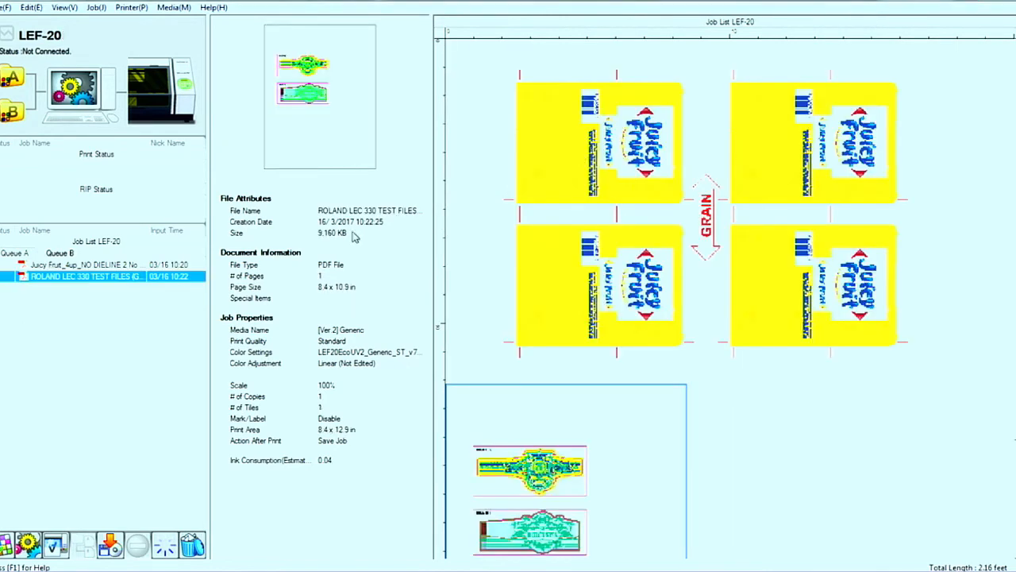
Open the Media Explorer for the LEF-20 printer.
click(132, 8)
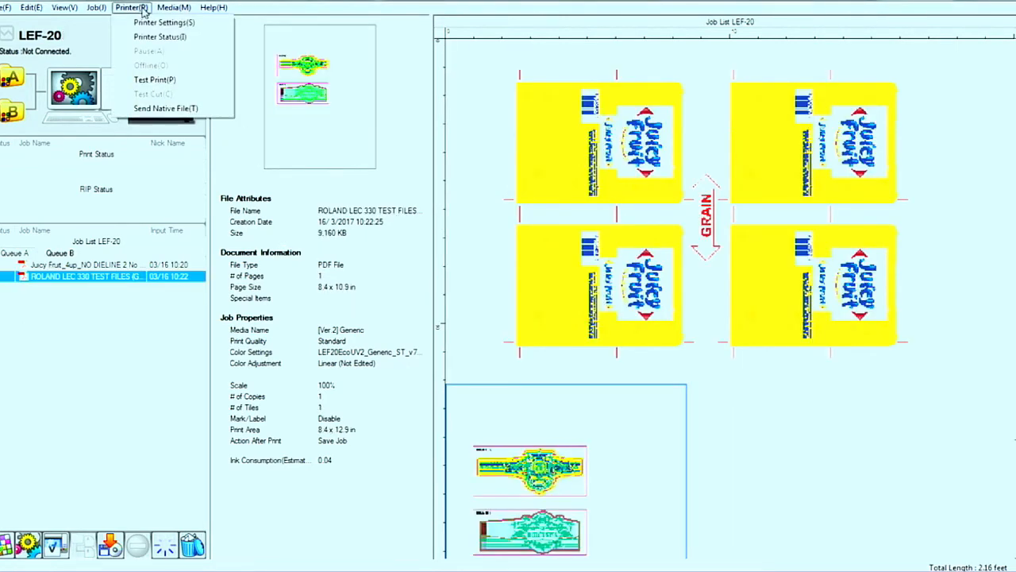
mouse_move(162, 8)
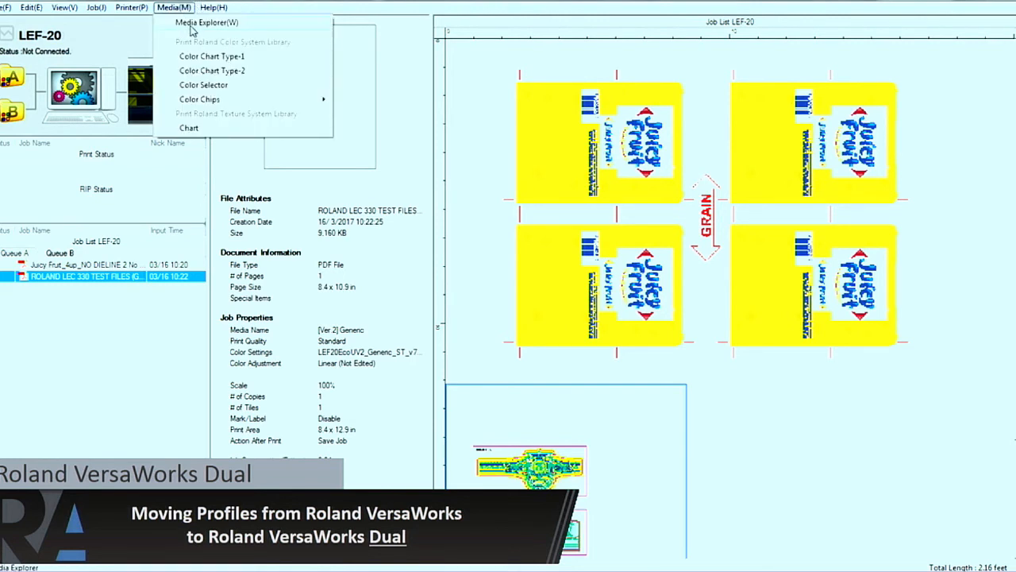
click(191, 28)
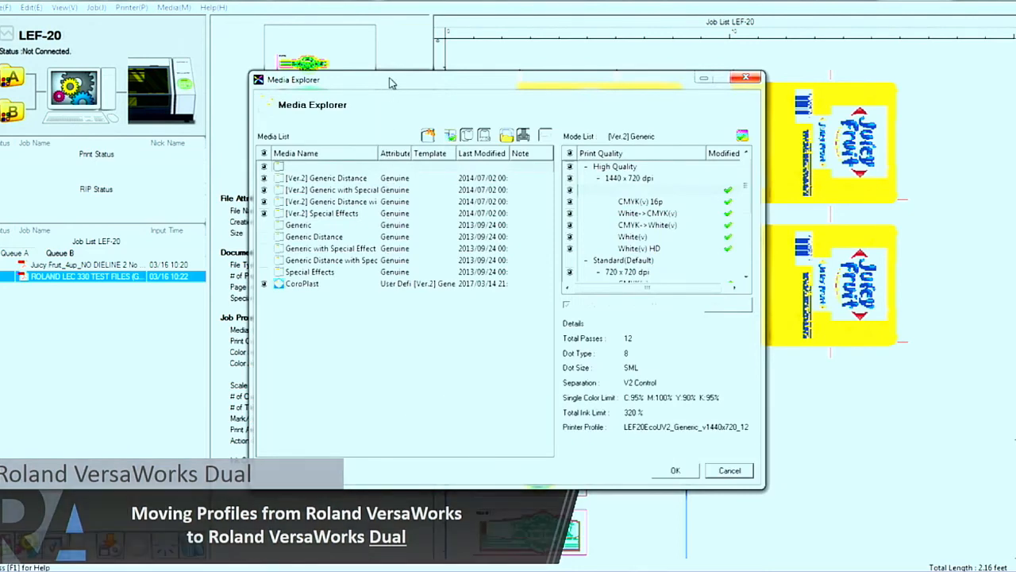
Export the CoroPlast media from the LEF-20 list to Coroplast transfer.rml in the New Files for Webinar folder.
drag(393, 79, 456, 65)
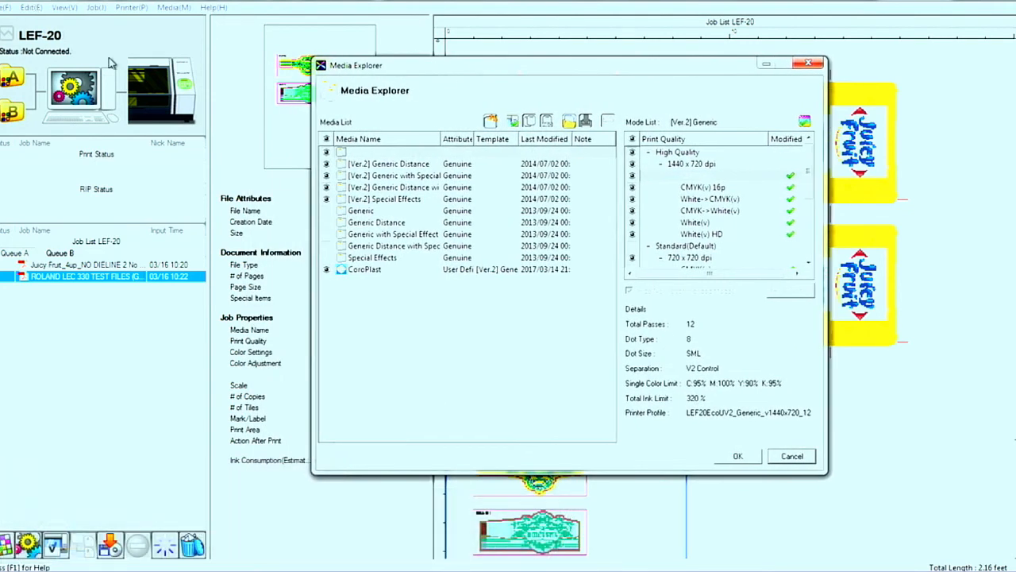
click(393, 270)
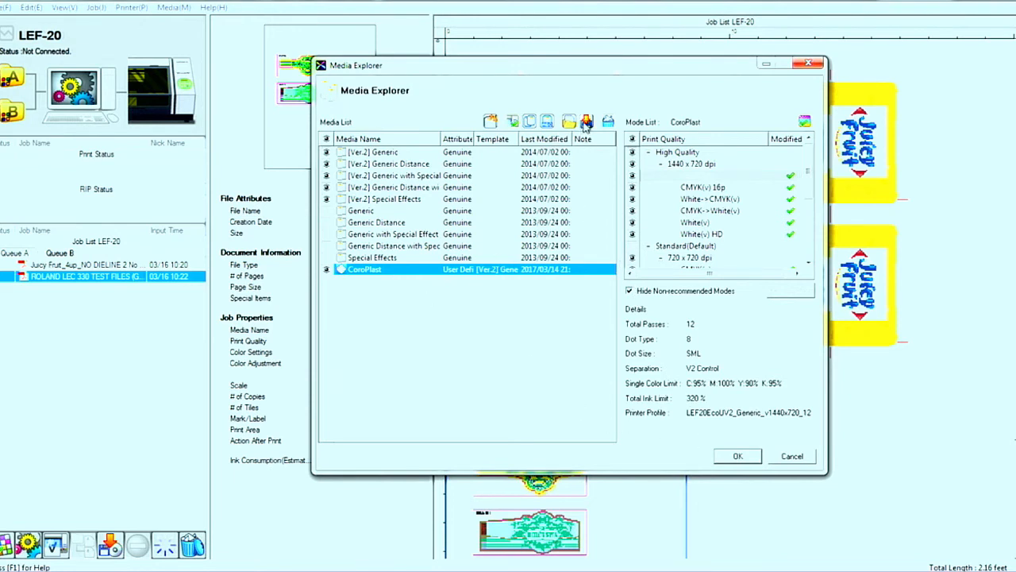
click(608, 121)
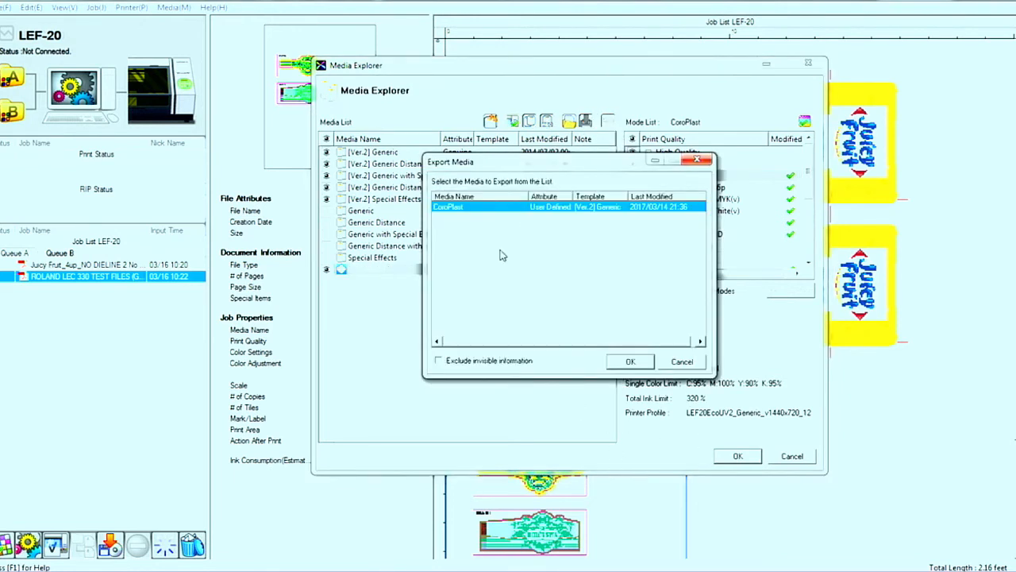
click(628, 363)
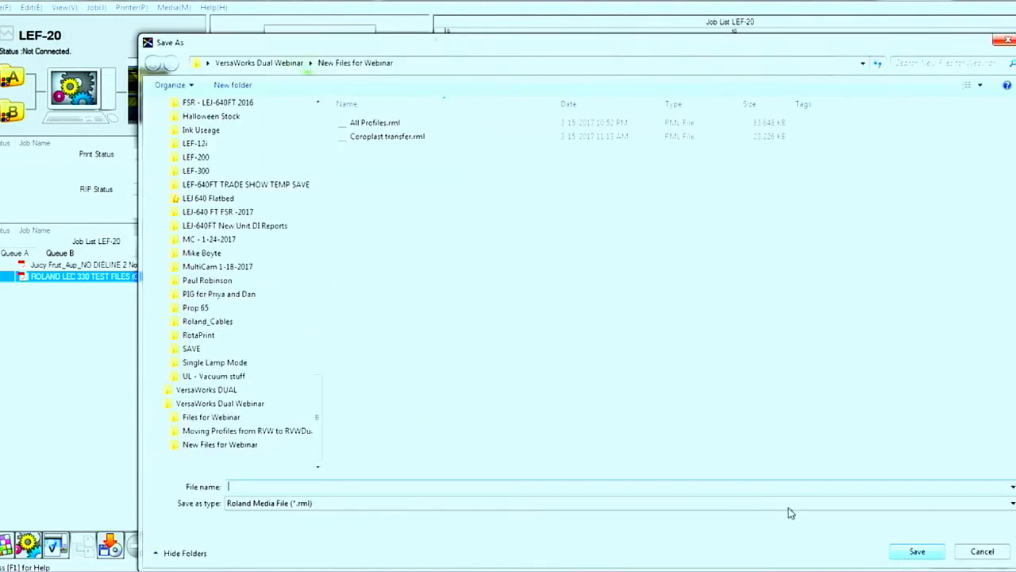
click(391, 137)
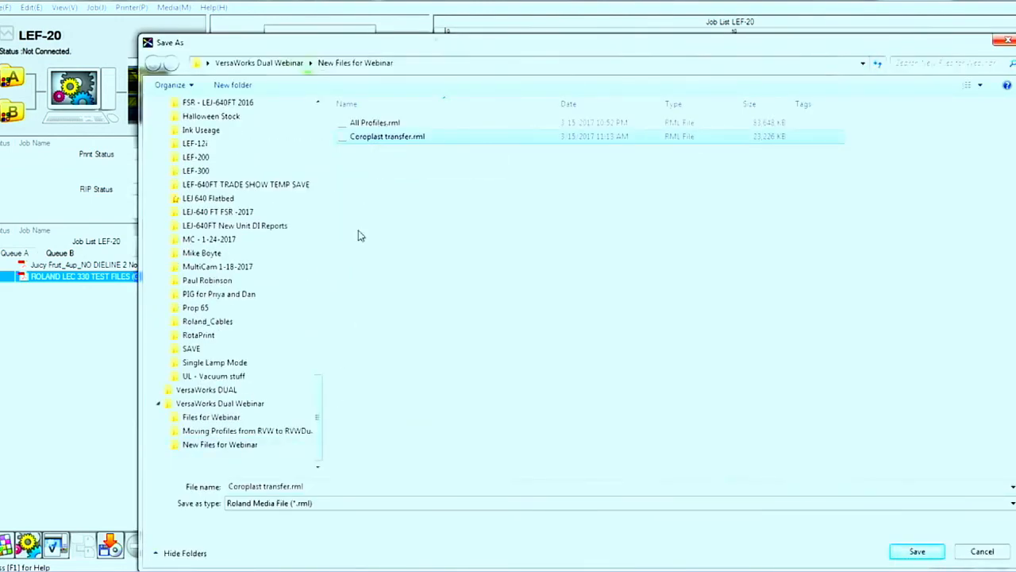
click(905, 550)
click(547, 291)
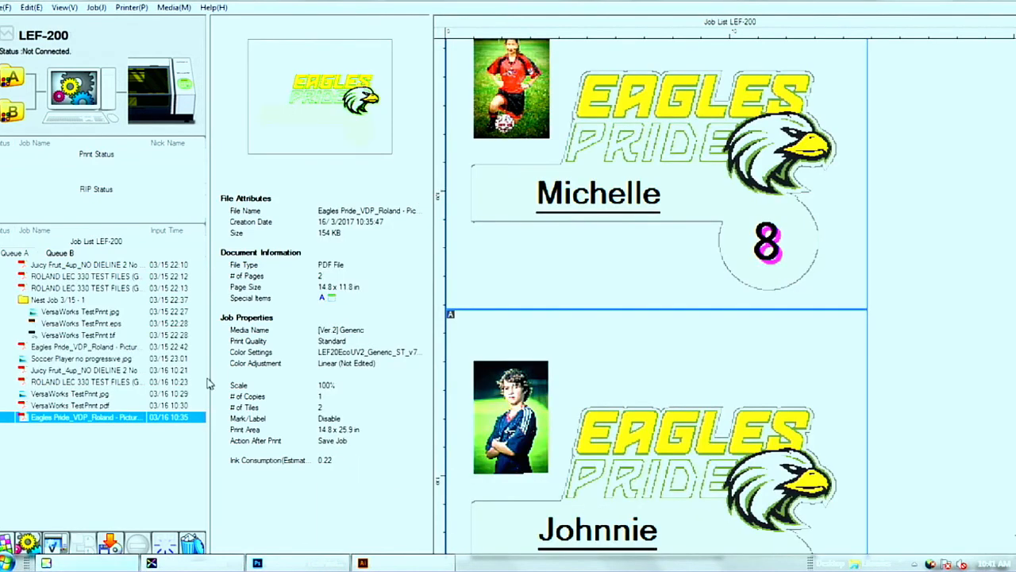
Switch to VersaWorks Dual and try to delete the CoroPlast media from the LEF-200 media list.
click(133, 8)
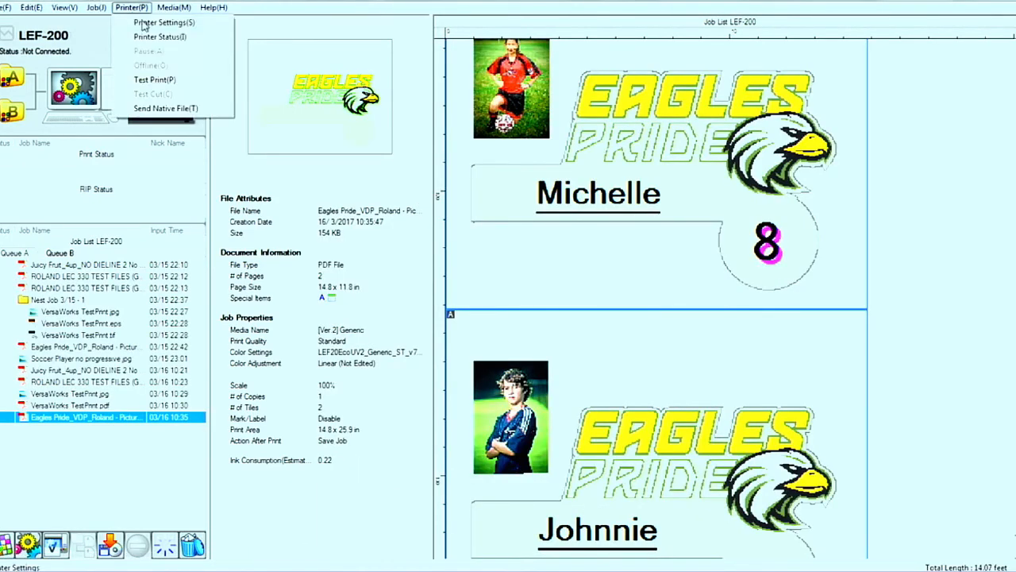
click(171, 23)
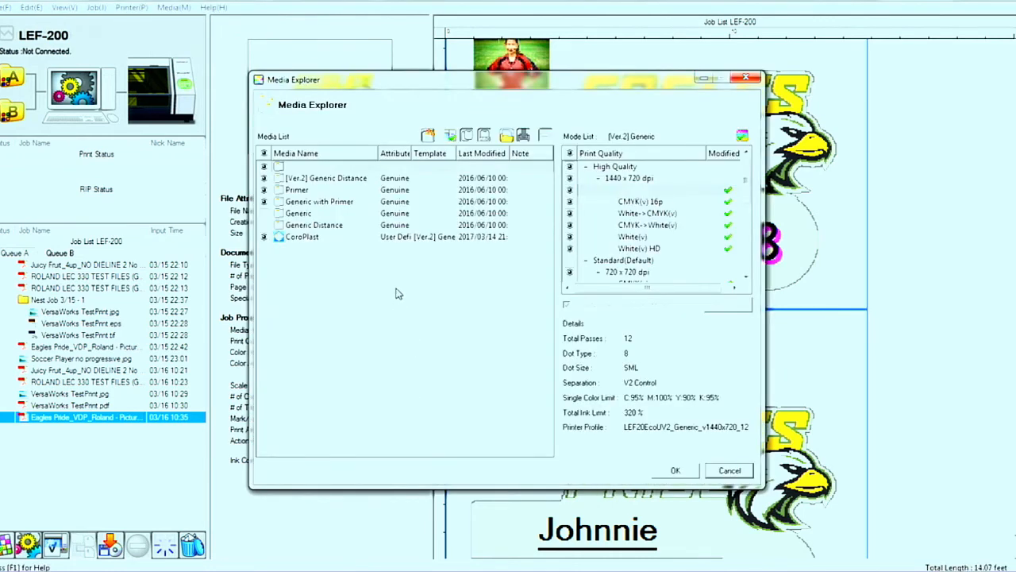
click(375, 237)
click(546, 136)
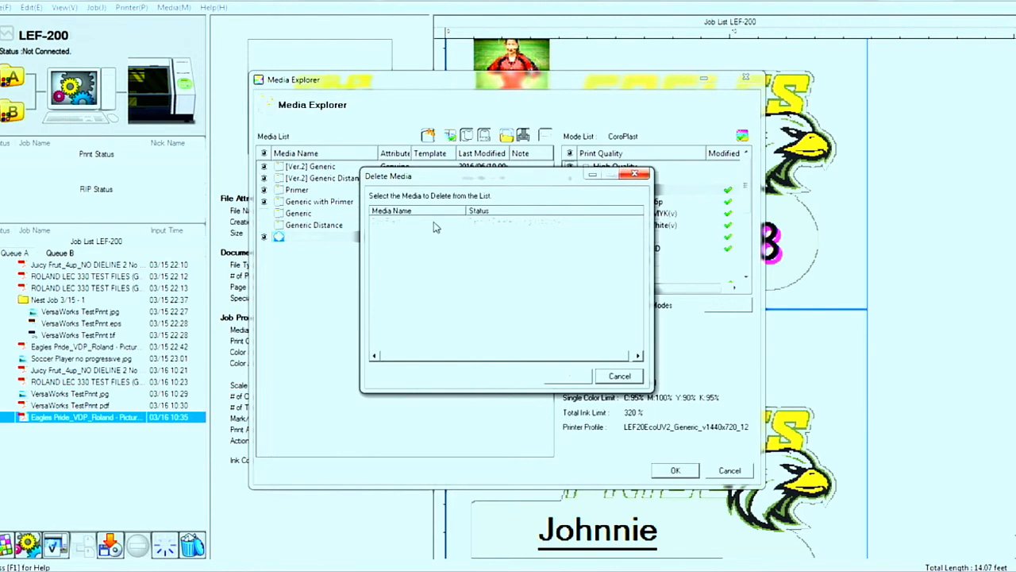
click(617, 376)
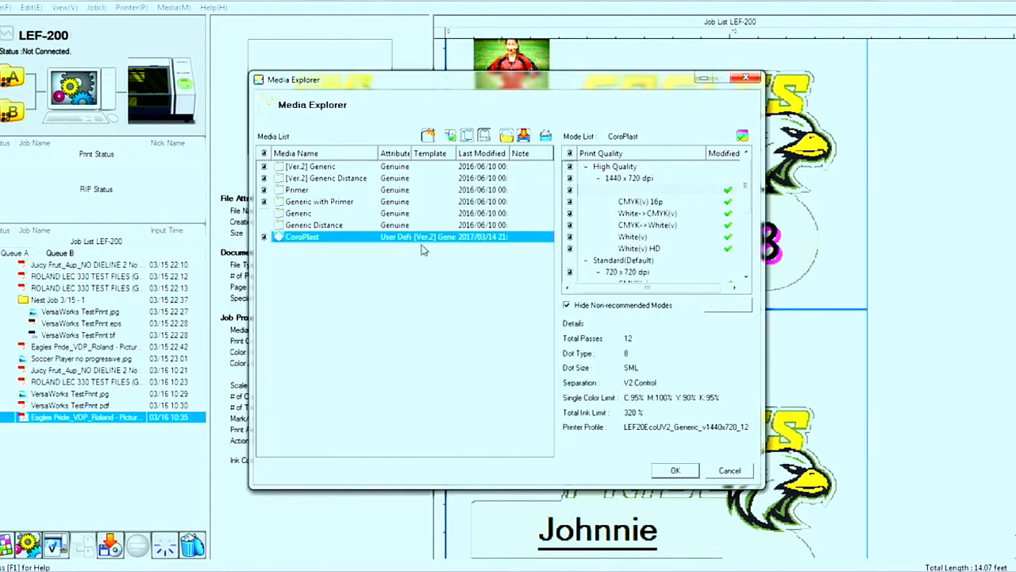
Try to import the CoroPlast media from Coroplast transfer.rml into the LEF-200 media list.
click(506, 137)
click(486, 135)
click(916, 551)
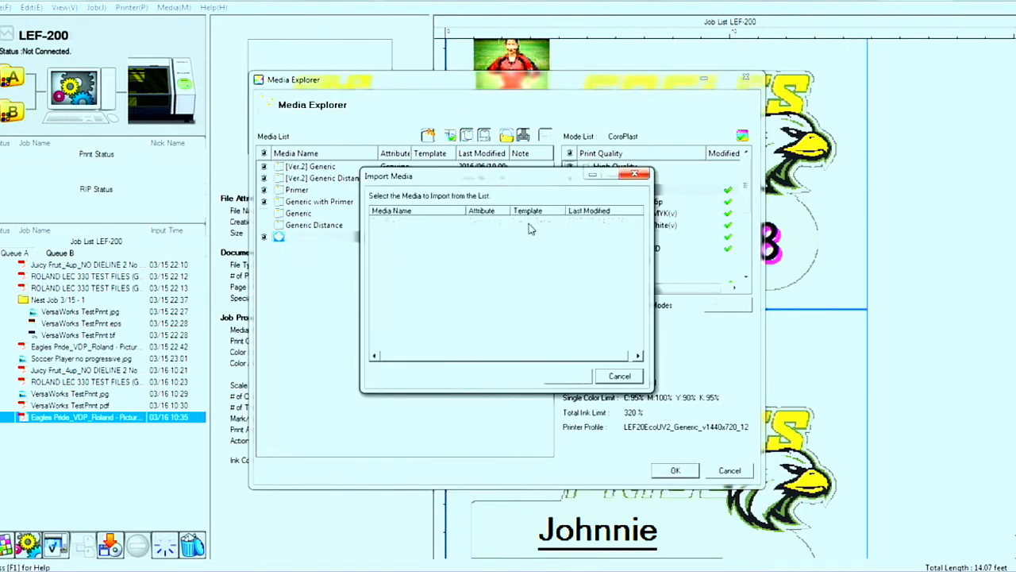
click(620, 378)
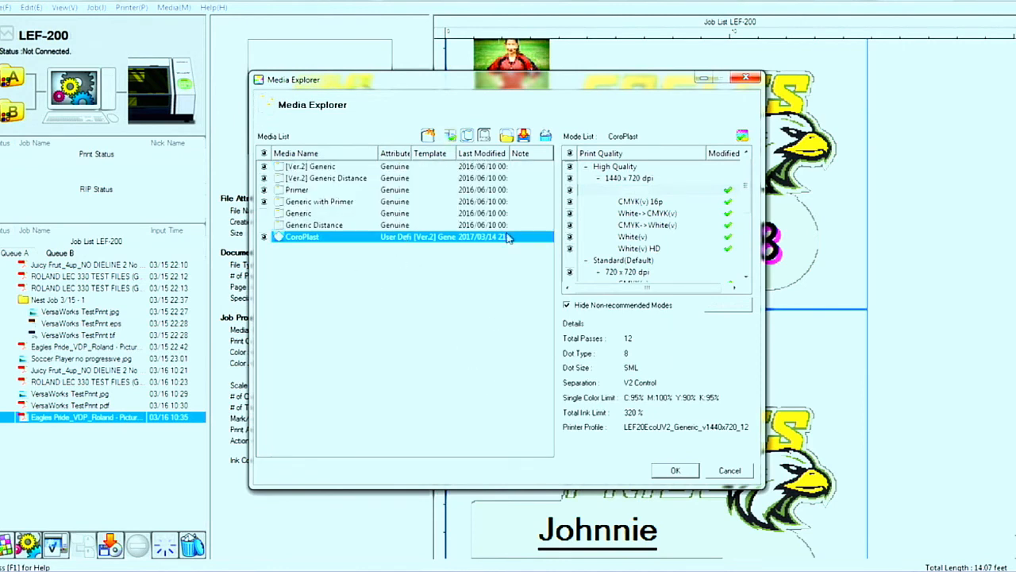
Retry deleting the LEF-200's CoroPlast media and dismiss the Media Explorer.
click(545, 136)
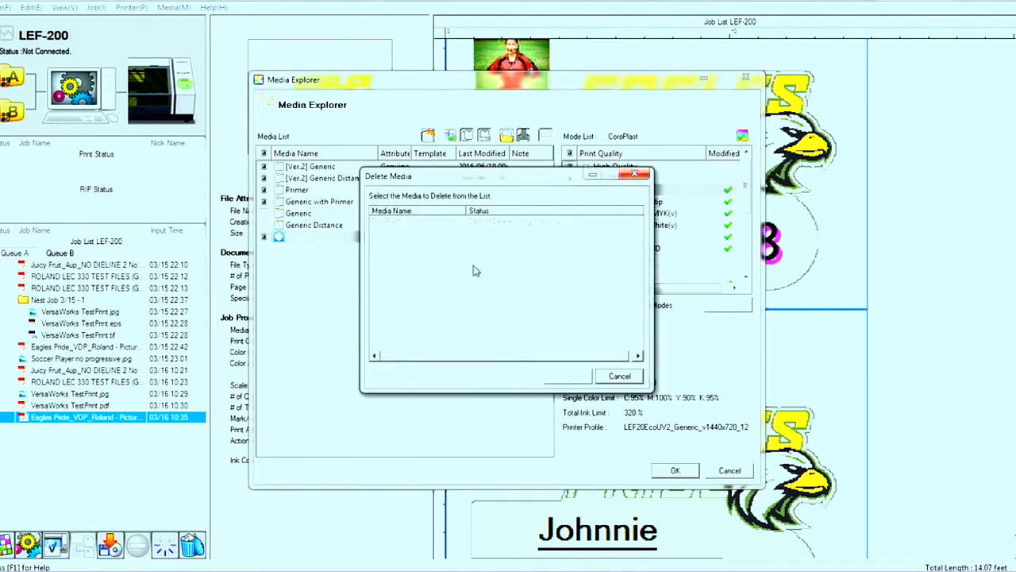
click(613, 377)
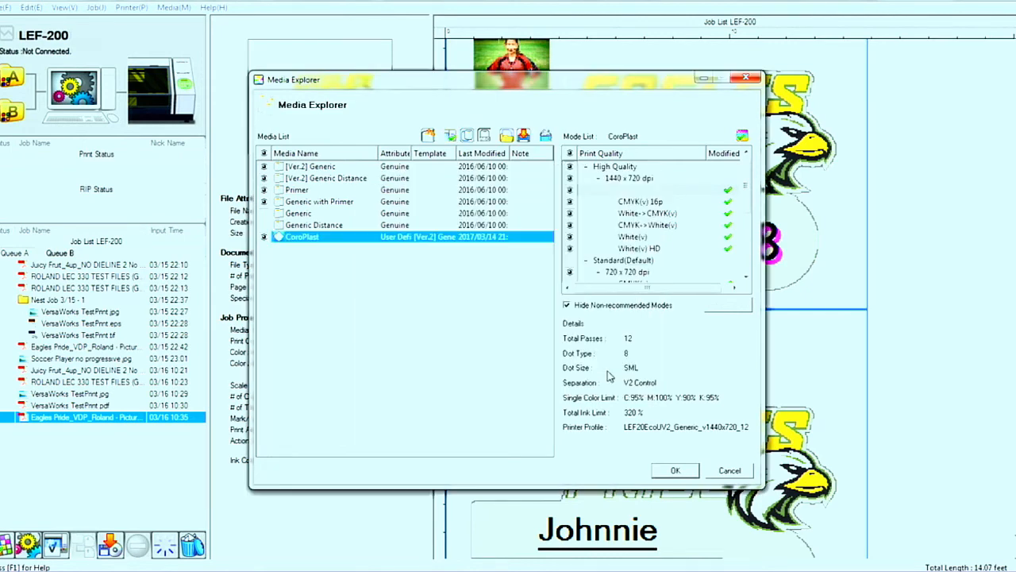
click(728, 473)
Switch back to VersaWorks and copy the LEF-20's Special Effects media under the name TEST 2.
mouse_move(254, 565)
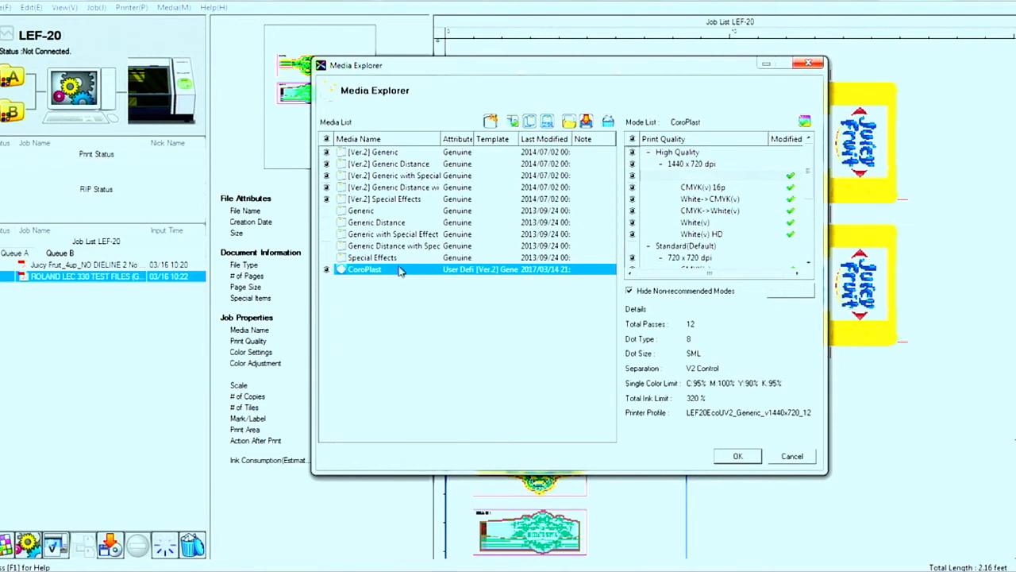
click(423, 257)
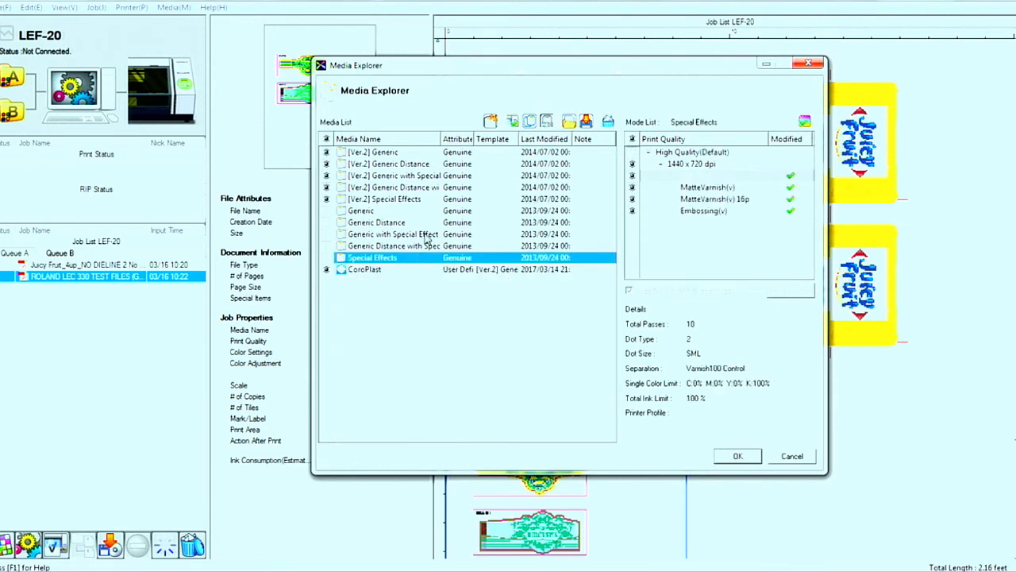
click(512, 121)
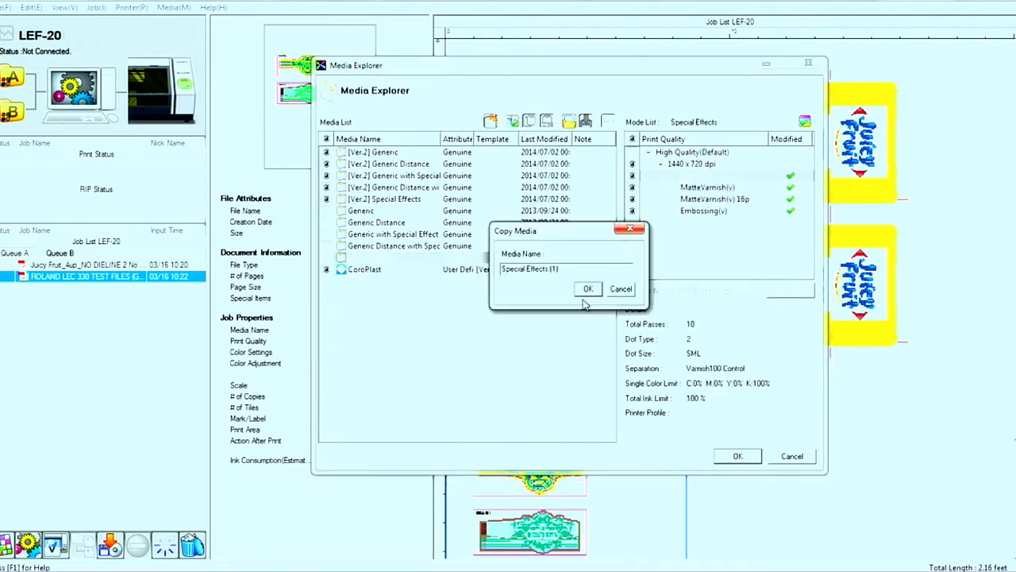
drag(579, 272, 501, 270)
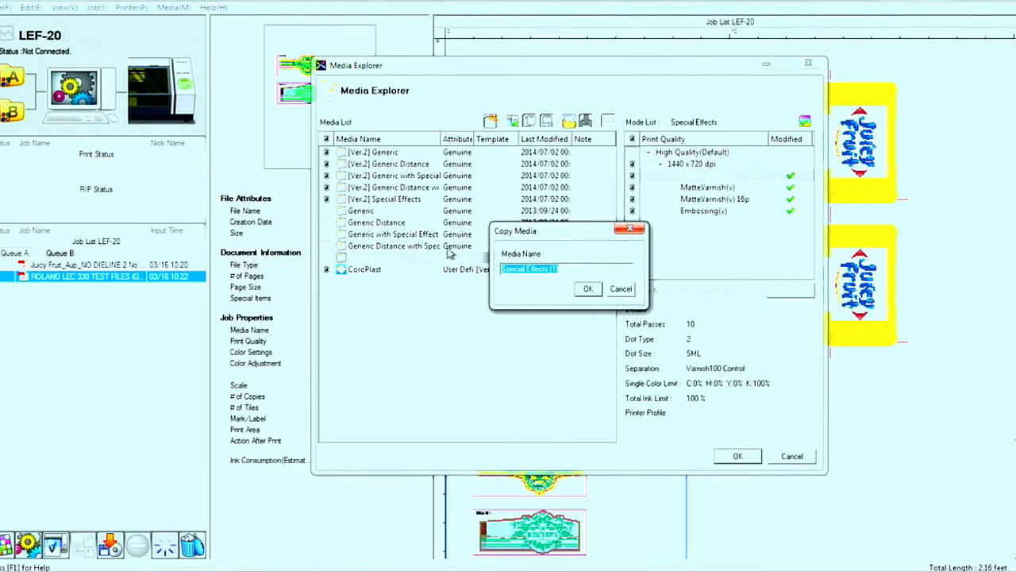
text(TEST 2)
click(588, 288)
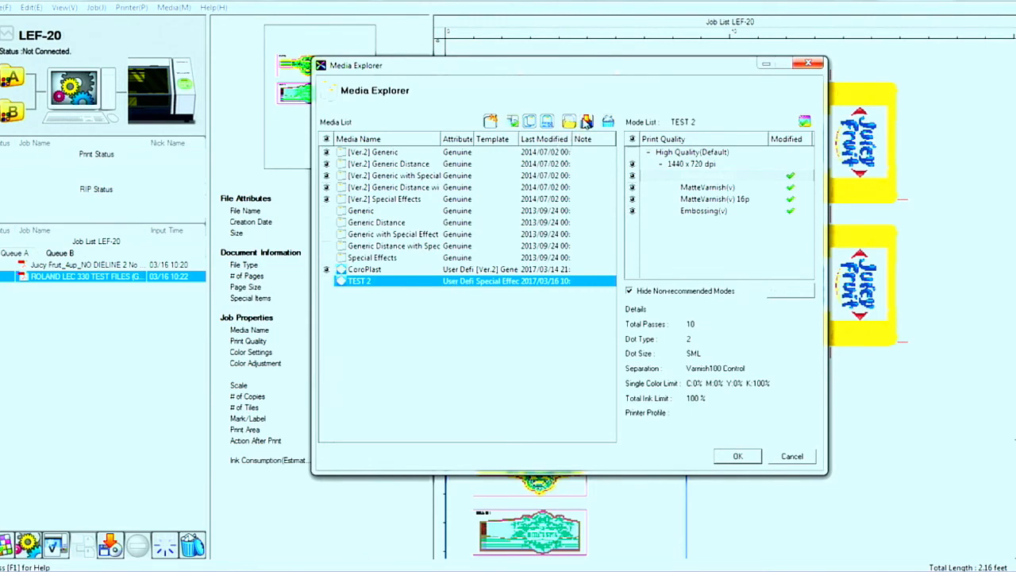
Export the TEST 2 media as Test 2.rml to the New Files for Webinar folder and close the Media Explorer.
click(587, 121)
click(632, 362)
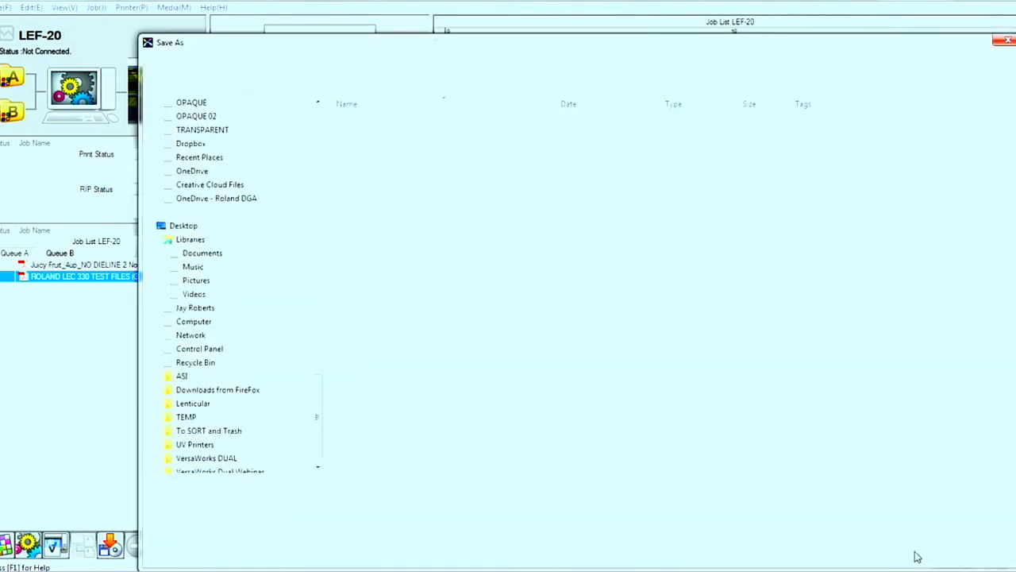
text(Test 2)
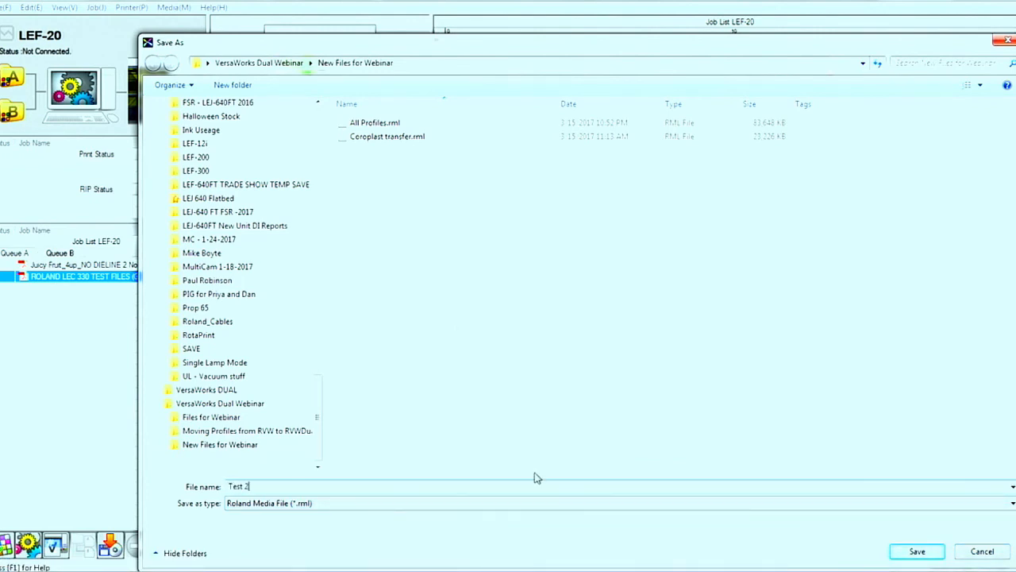
click(901, 553)
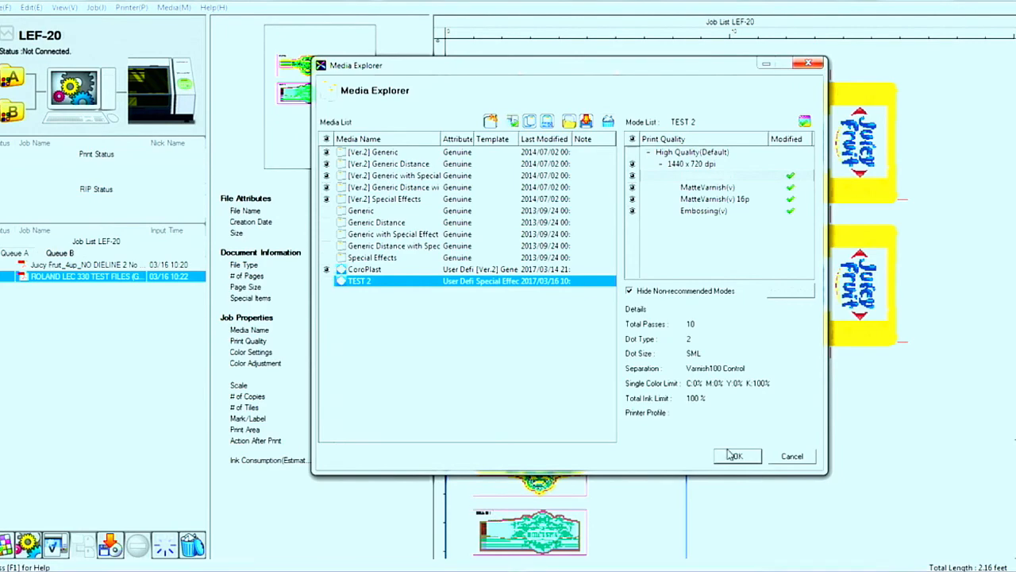
click(758, 458)
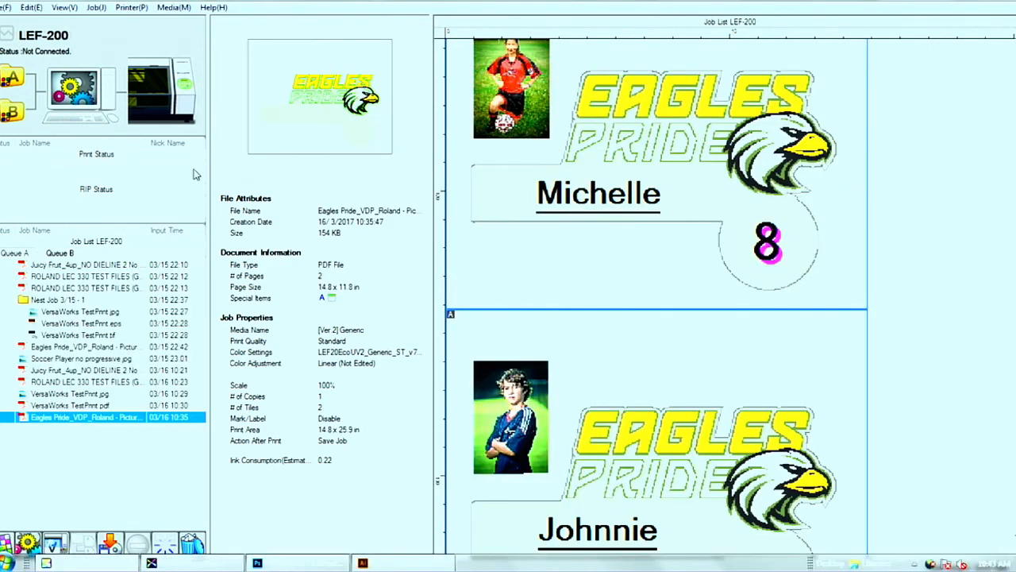
Try to import the TEST 2 media from Test 2.rml into the LEF-200 media list in VersaWorks Dual.
click(173, 7)
click(203, 23)
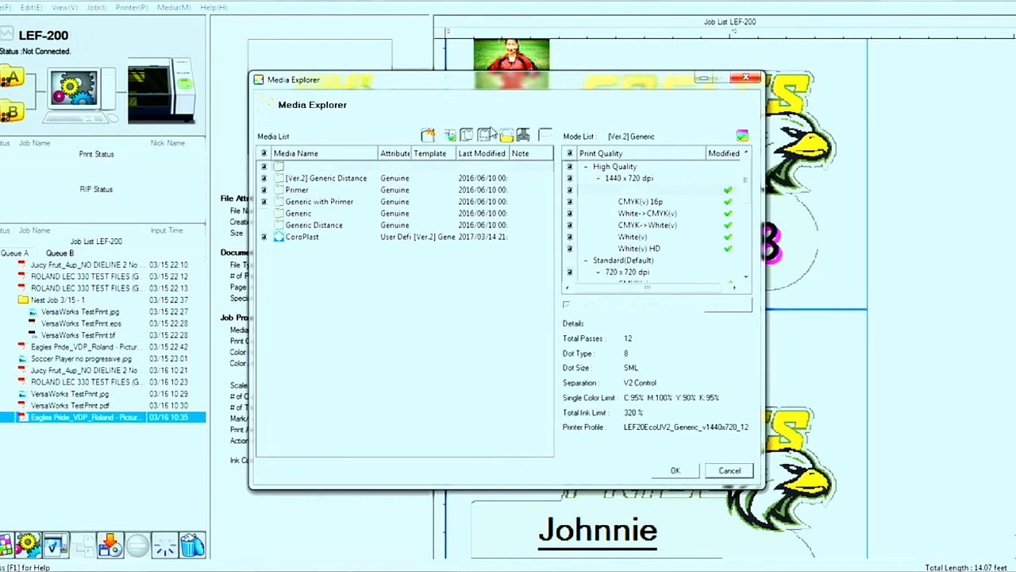
click(508, 135)
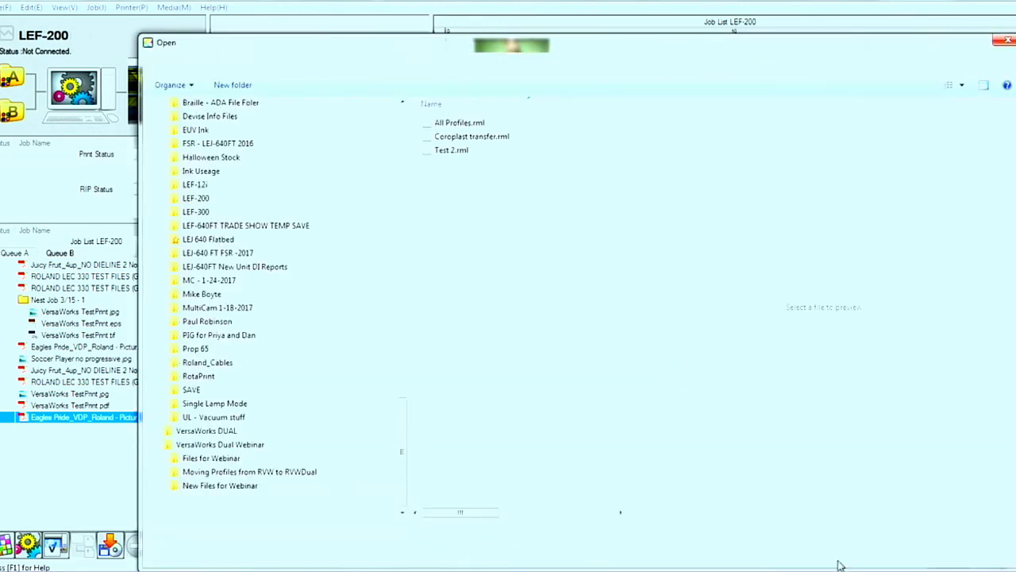
click(467, 152)
click(914, 551)
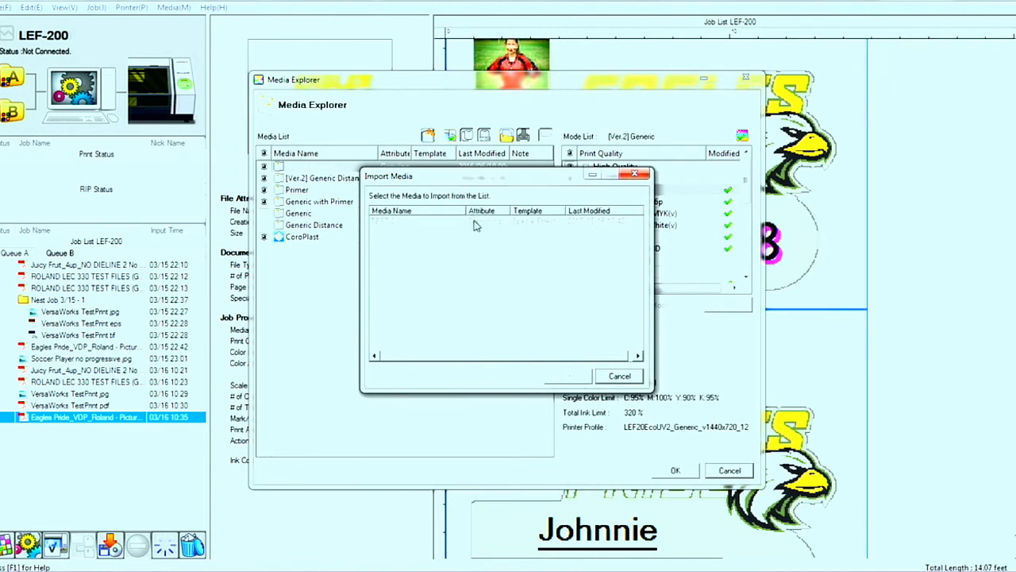
click(622, 377)
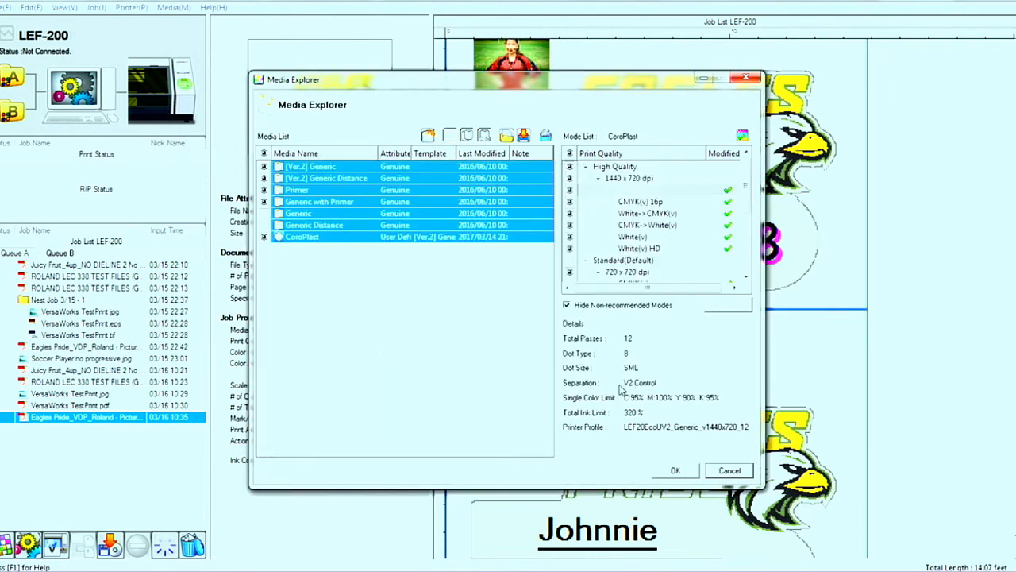
click(677, 471)
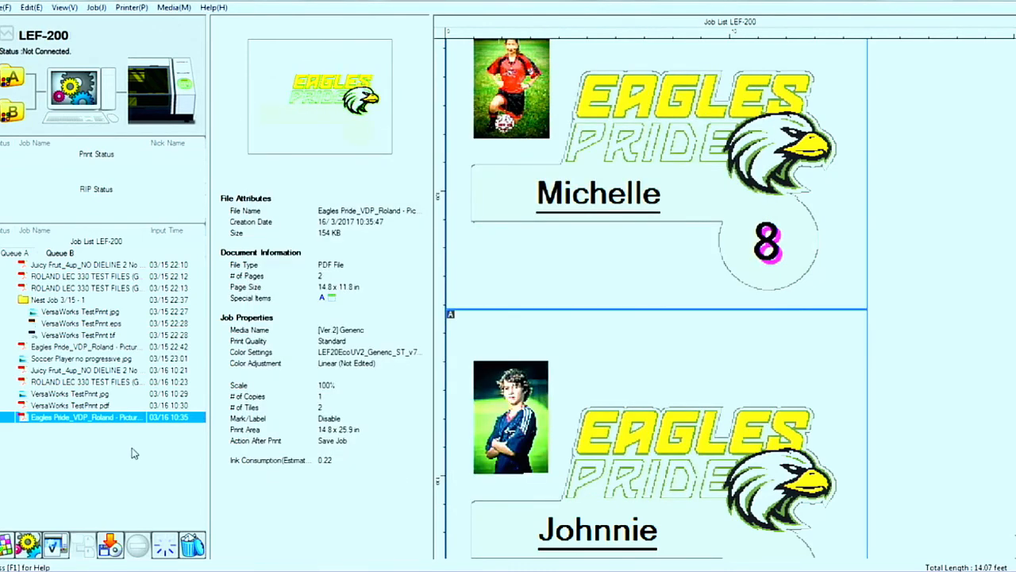
Delete all jobs from the LEF-200 job list.
click(110, 267)
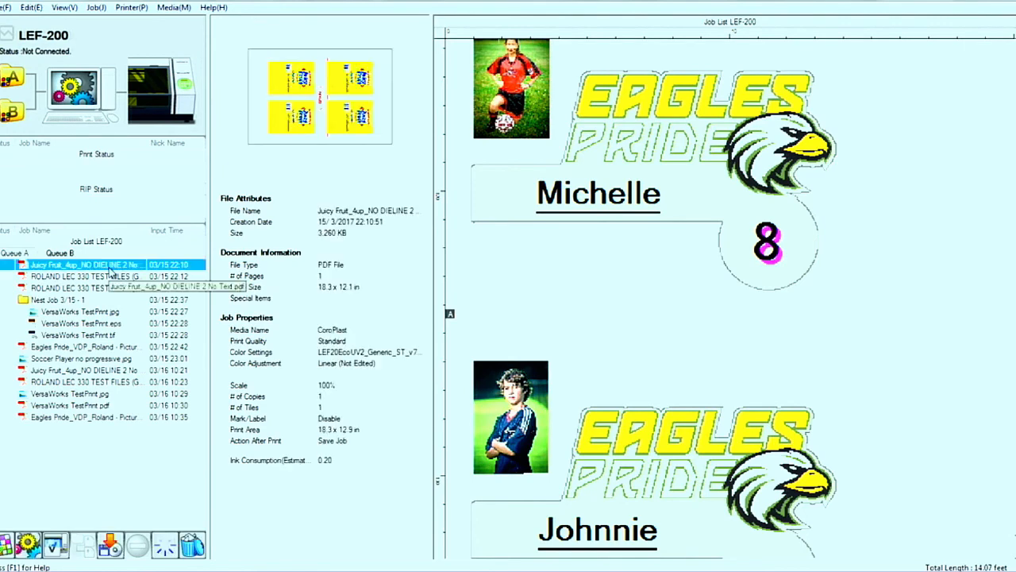
shift+click(79, 419)
click(192, 546)
click(501, 310)
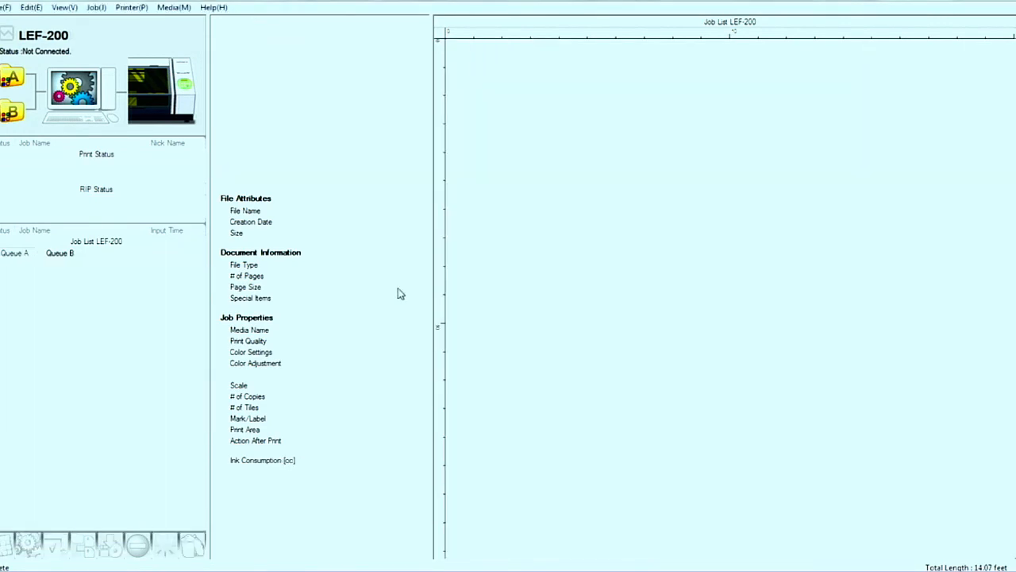
Delete the CoroPlast media from the LEF-200 media list in the Media Explorer.
click(147, 12)
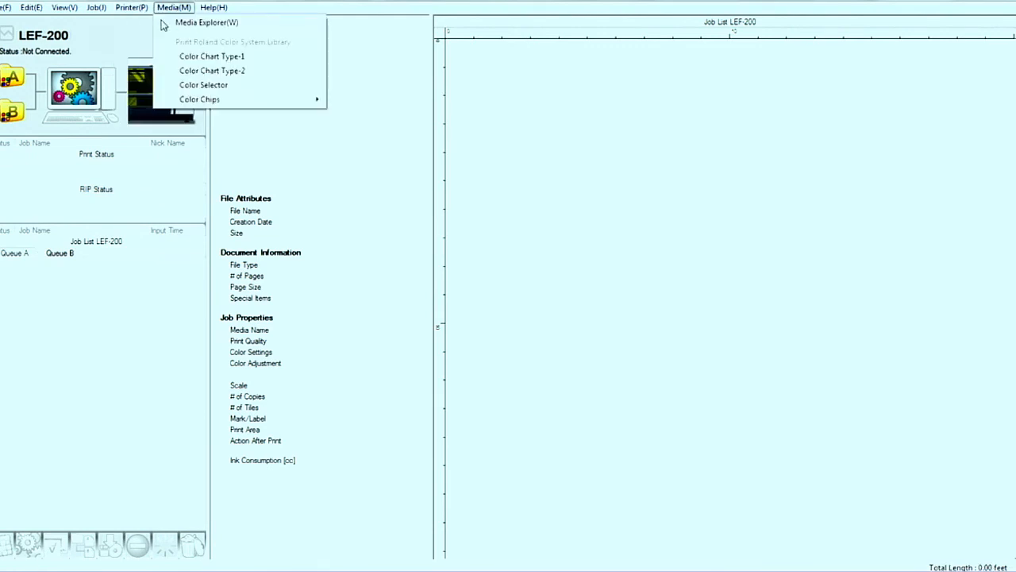
click(183, 22)
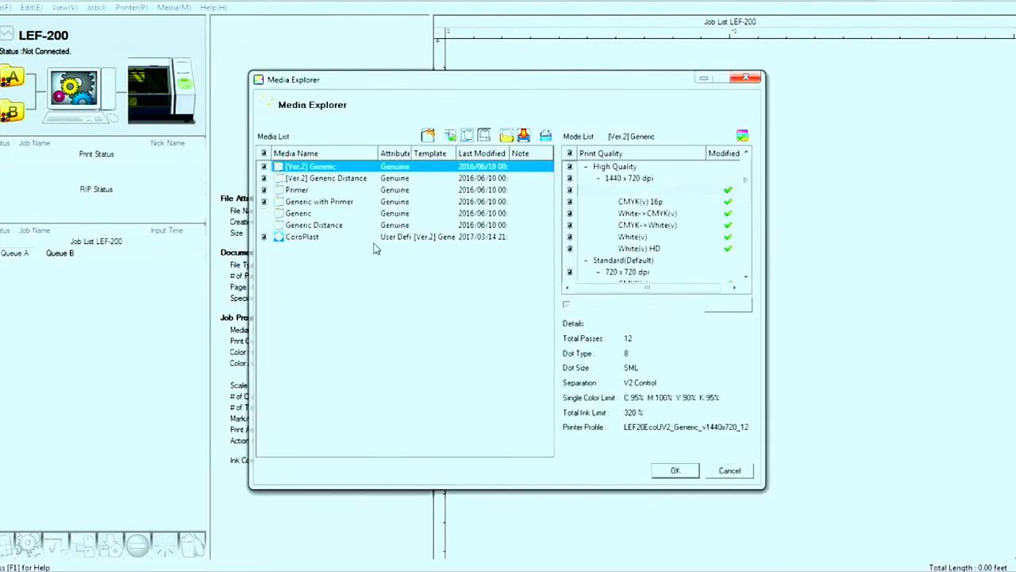
click(389, 238)
click(548, 136)
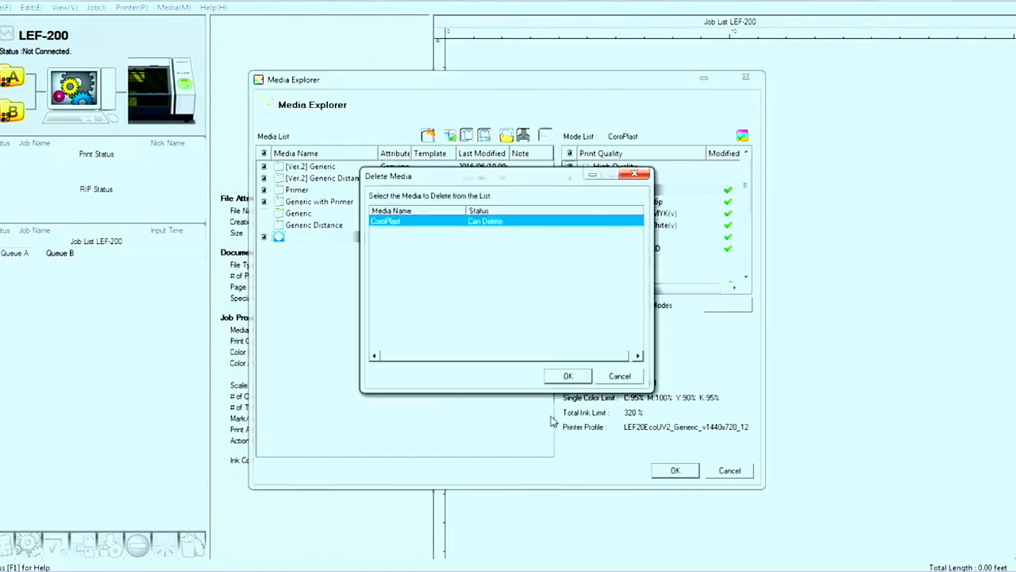
click(568, 375)
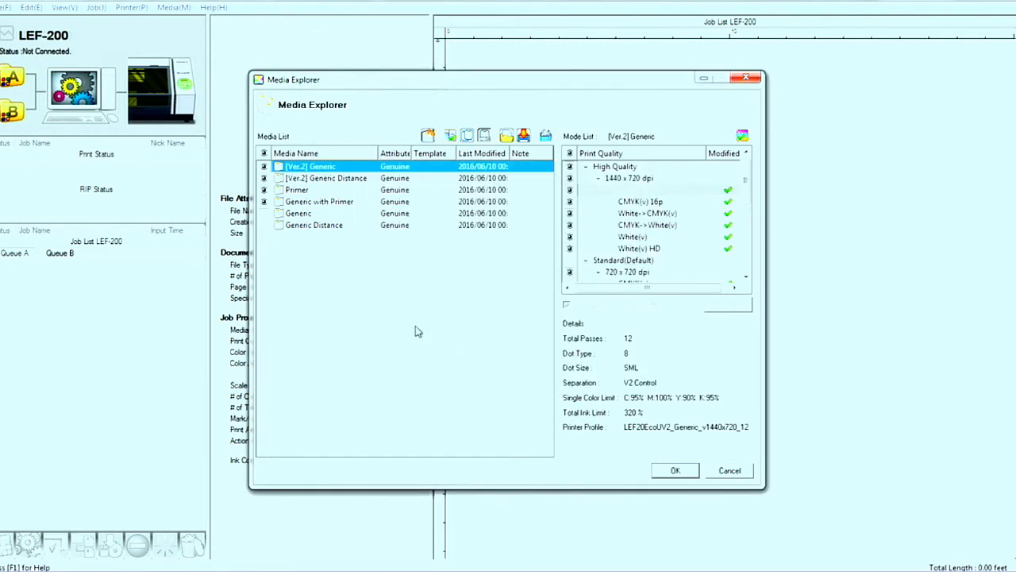
Import the CoroPlast media from an exported .rml file into the LEF-200 media list, then close the Media Explorer and discard all edits.
click(508, 137)
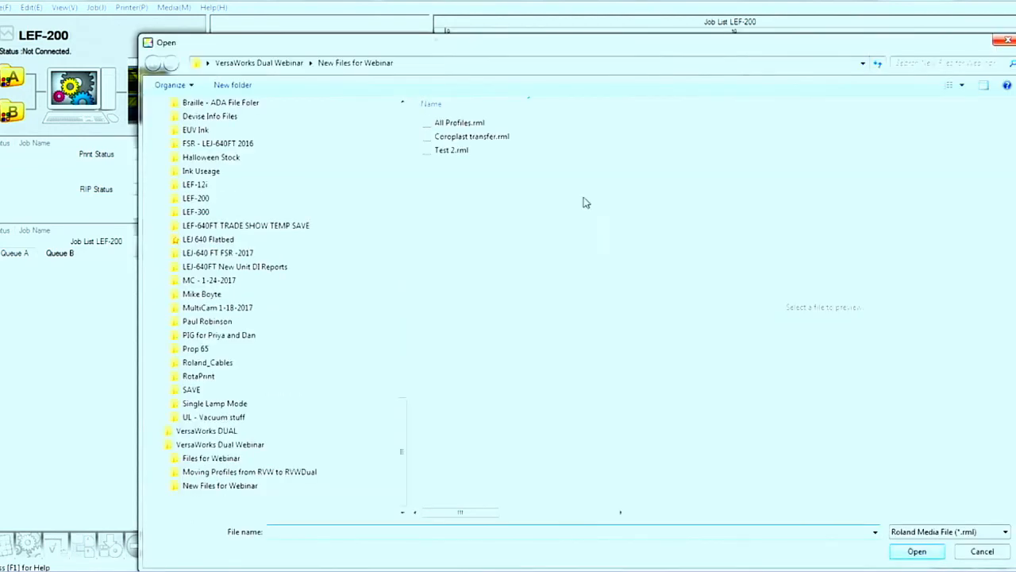
key(Escape)
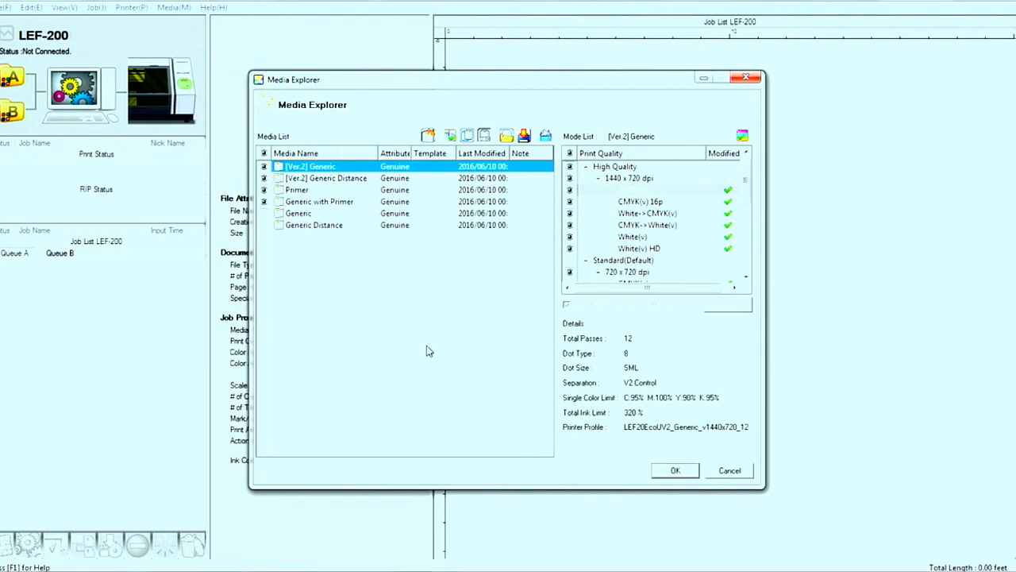
click(569, 378)
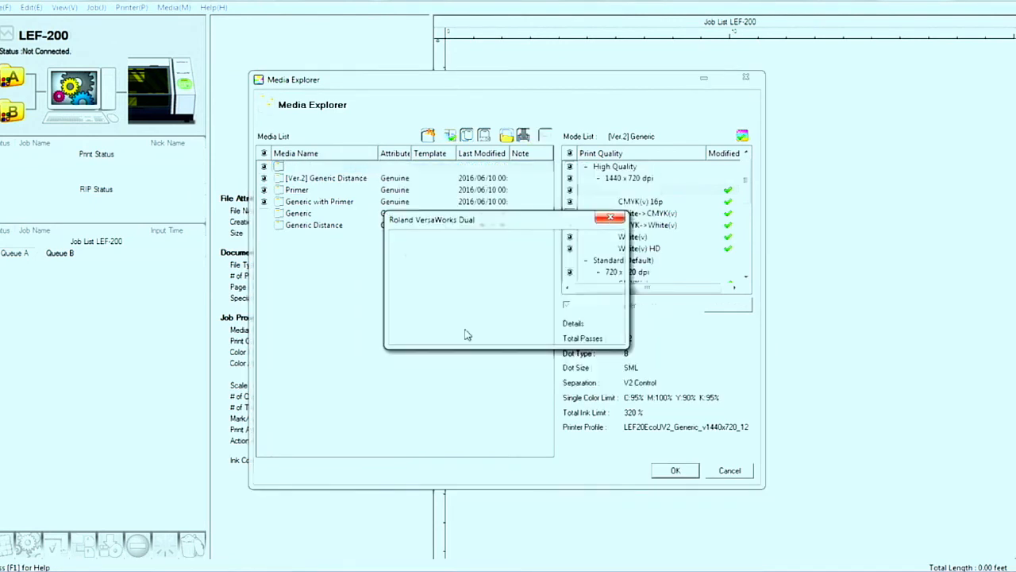
click(466, 331)
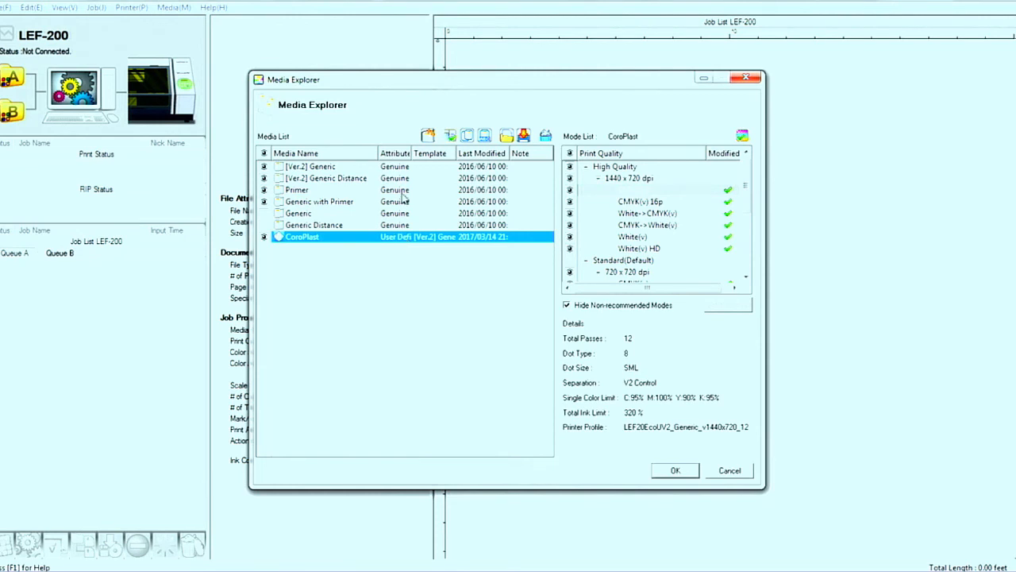
click(726, 471)
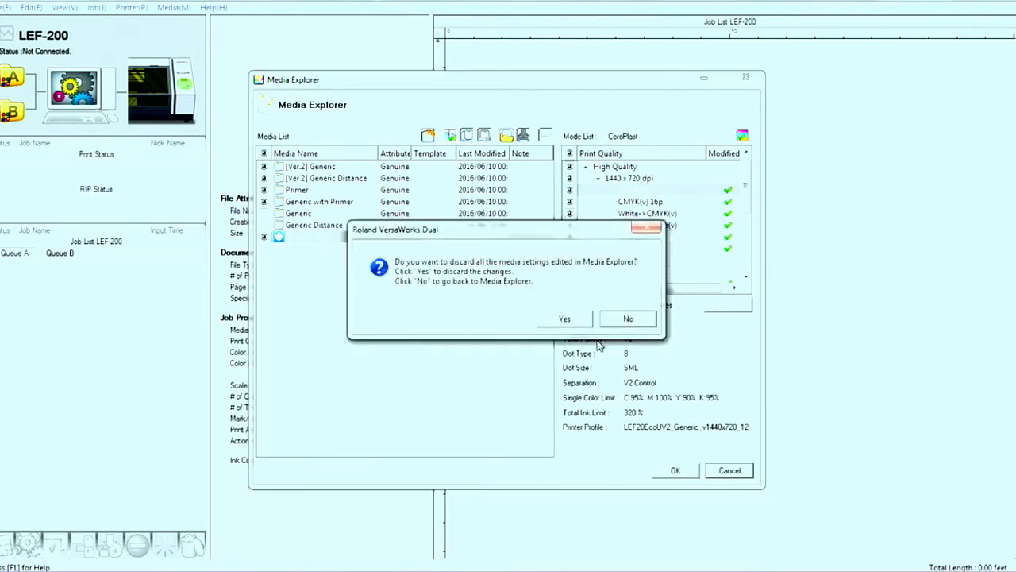
click(573, 321)
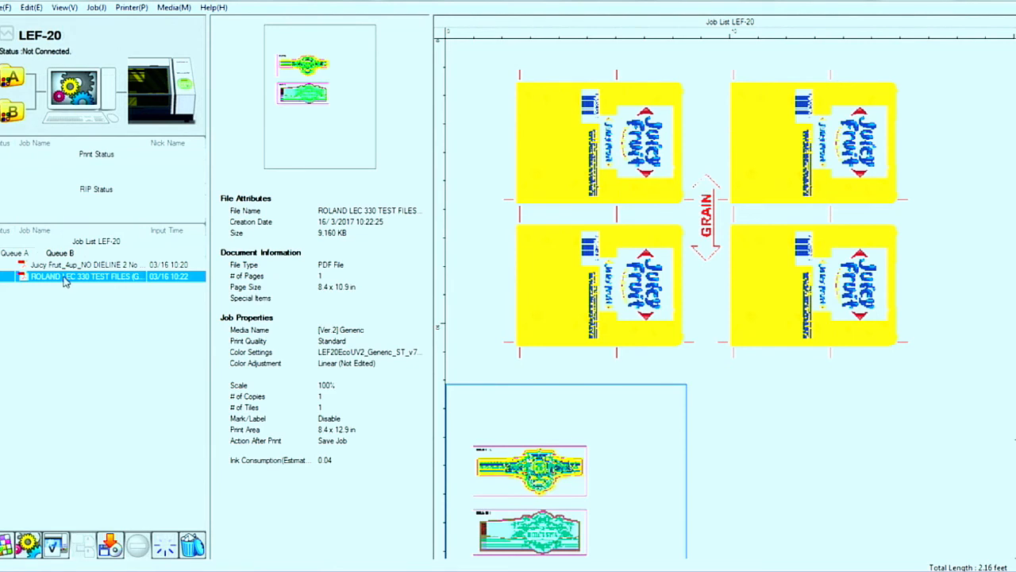
Examine the file types offered for exporting the ROLAND LEC 330 TEST FILES (GOLD) job, without saving it.
click(111, 548)
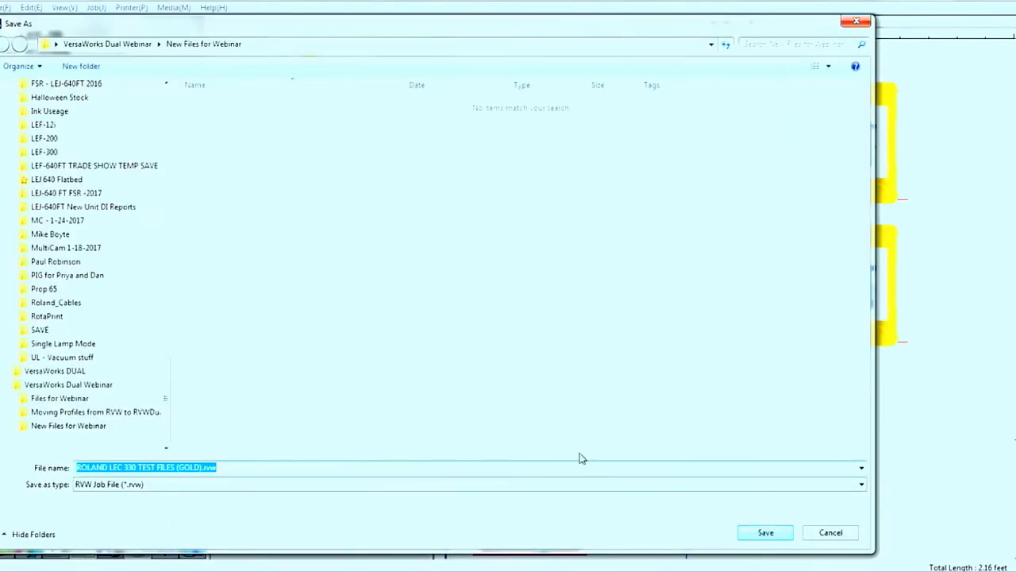
click(312, 485)
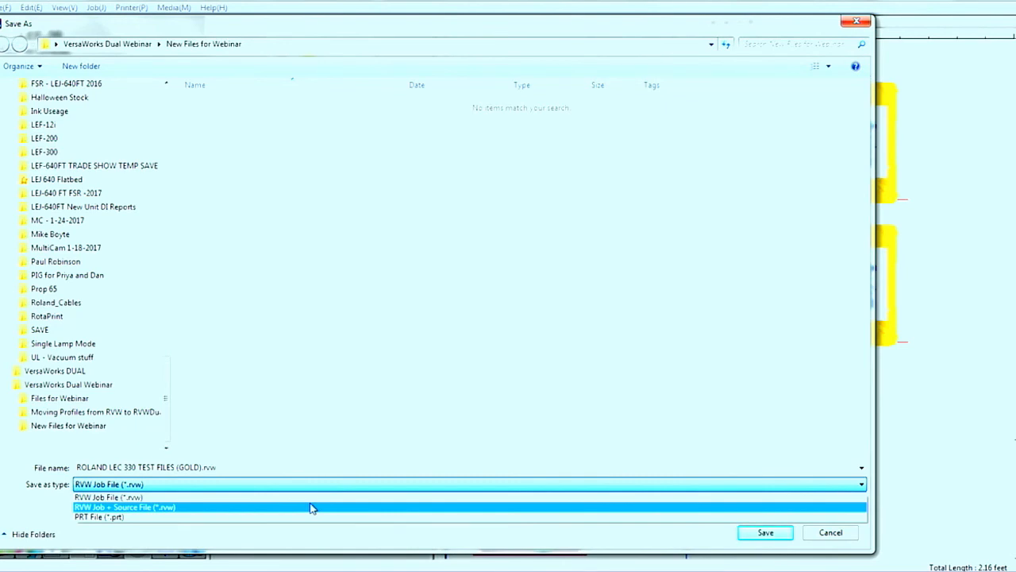
click(743, 536)
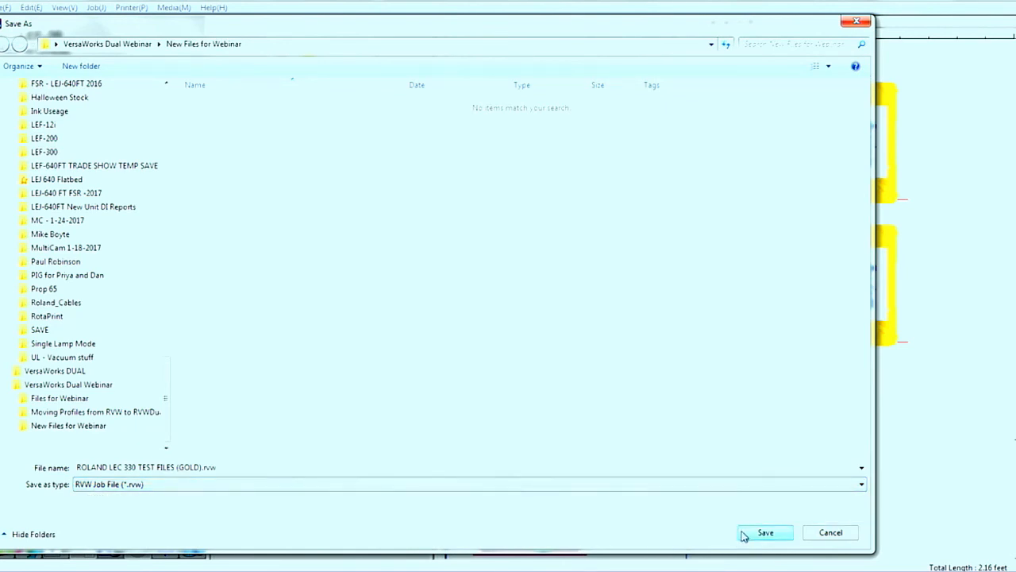
click(831, 532)
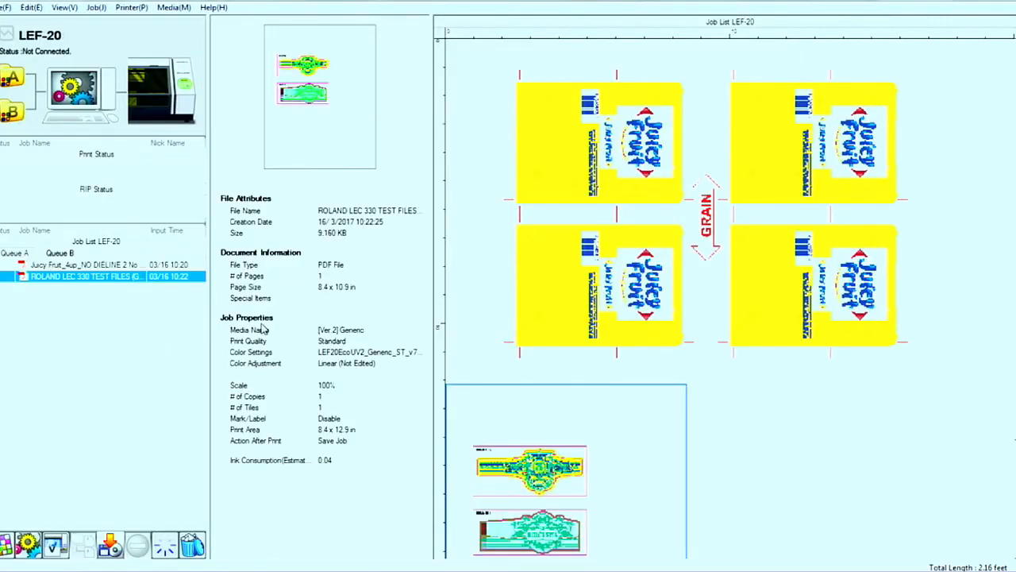